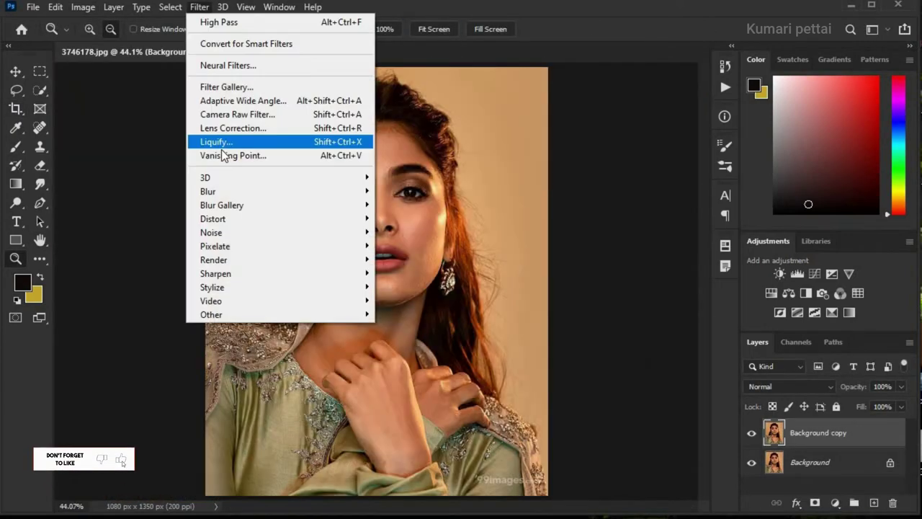
# On the Background copy layer, add a Color Balance adjustment layer between Levels 1 and Vibrance 1
pyautogui.moveTo(215, 274)
pyautogui.click(412, 325)
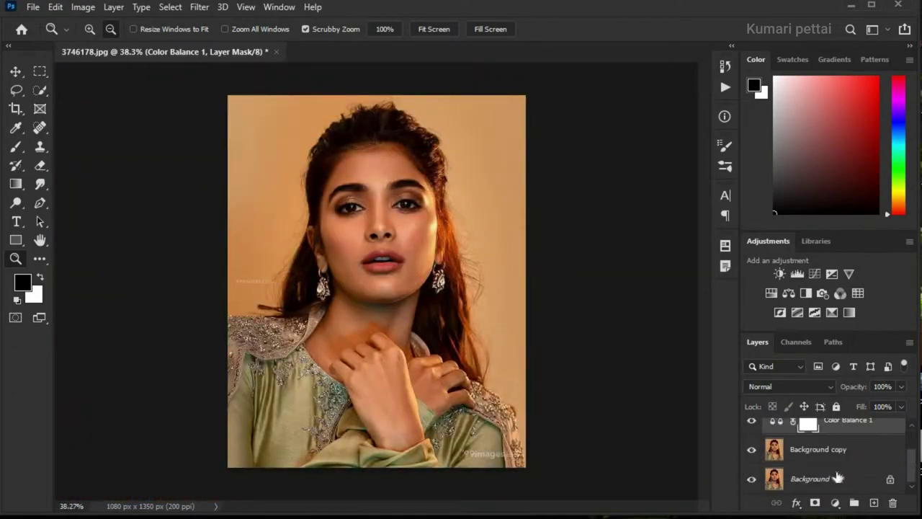
pyautogui.click(818, 462)
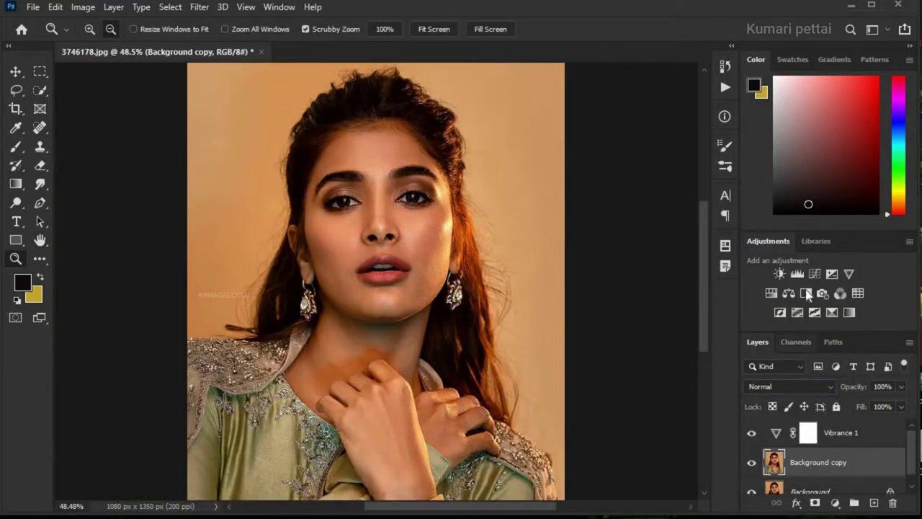
pyautogui.click(788, 292)
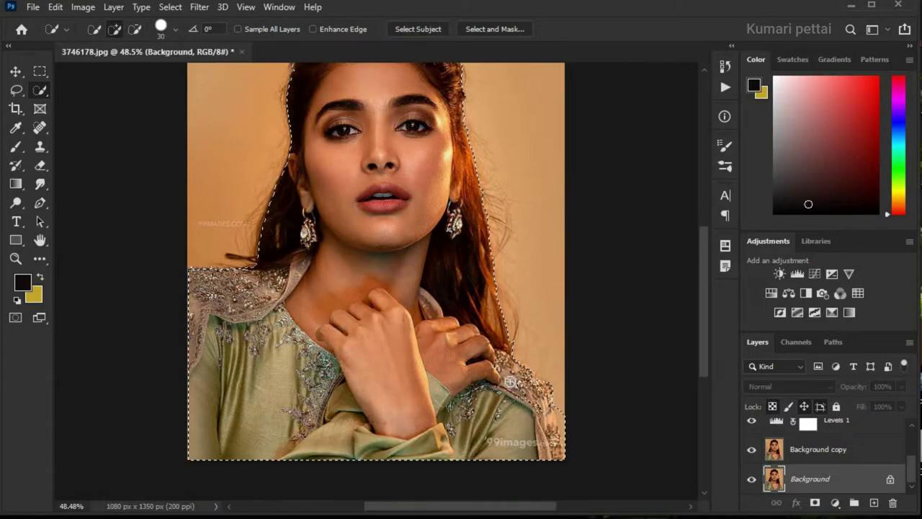
# Fit the photo in view and mask Layer 0 to the selected woman, hiding the backdrop
pyautogui.scroll(5, 618, 373)
pyautogui.hscroll(-5, 355, 298)
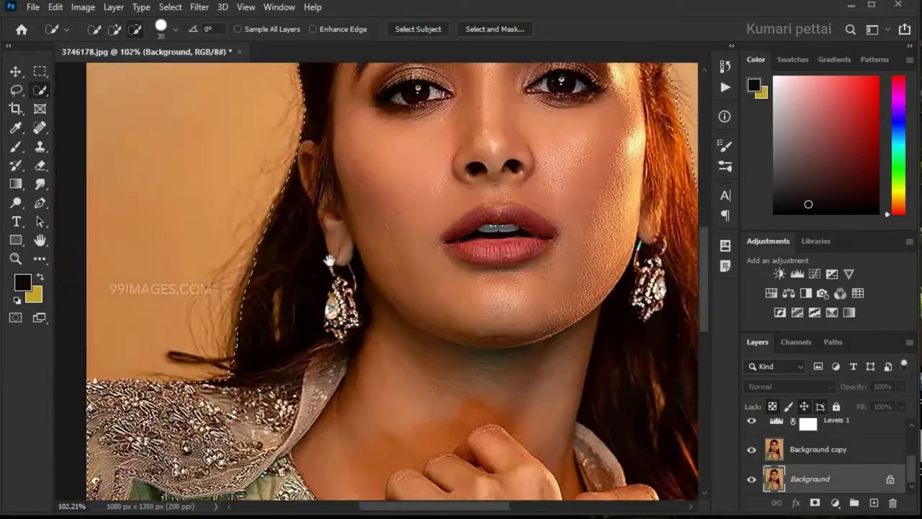
pyautogui.scroll(-5, 555, 411)
pyautogui.hotkey('ctrl', '0')
pyautogui.click(814, 502)
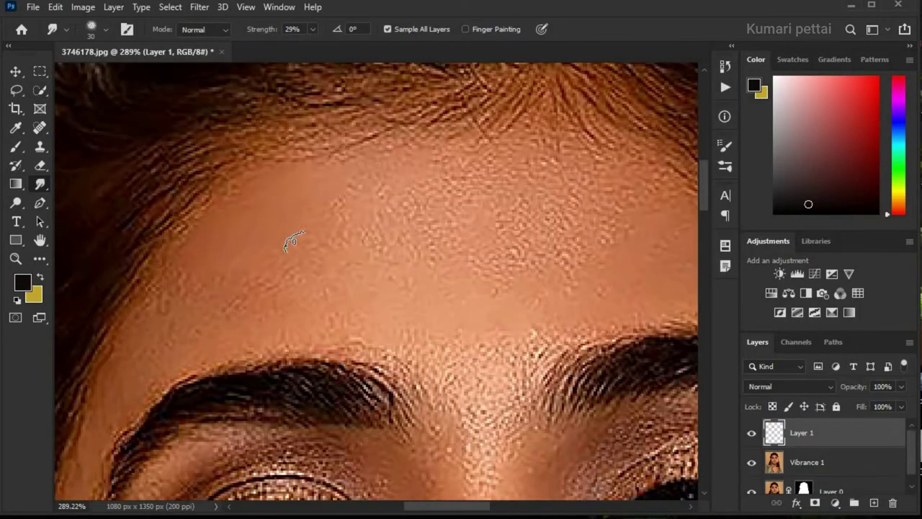
# Smudge the forehead skin into soft painted strokes on the new Layer 1
pyautogui.moveTo(294, 240)
pyautogui.mouseDown()
pyautogui.moveTo(500, 206)
pyautogui.moveTo(585, 153)
pyautogui.mouseUp()
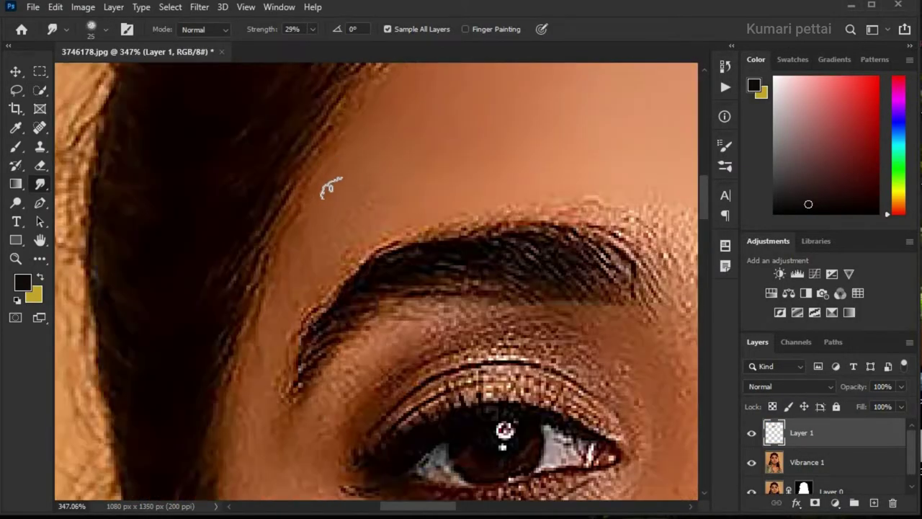
pyautogui.scroll(-3, 309, 209)
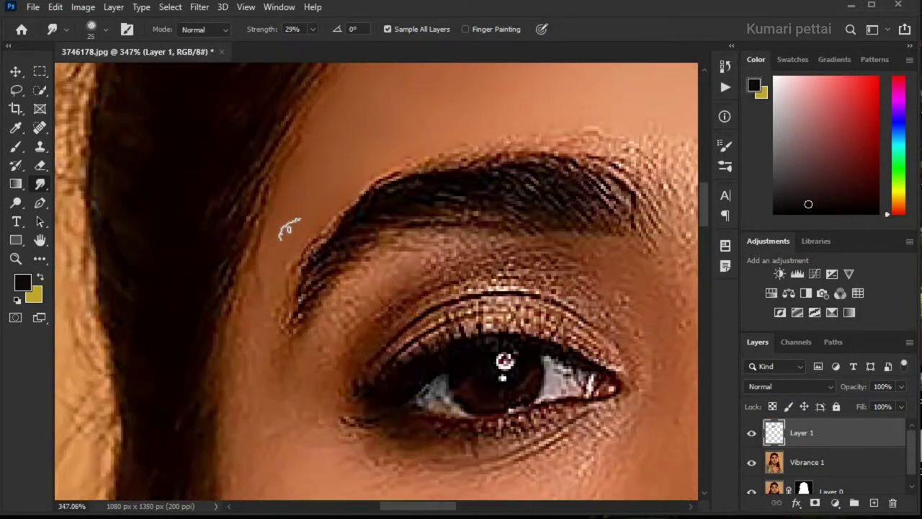
pyautogui.scroll(-2, 274, 238)
pyautogui.scroll(-1, 253, 249)
pyautogui.scroll(-1, 284, 300)
pyautogui.scroll(-3, 255, 257)
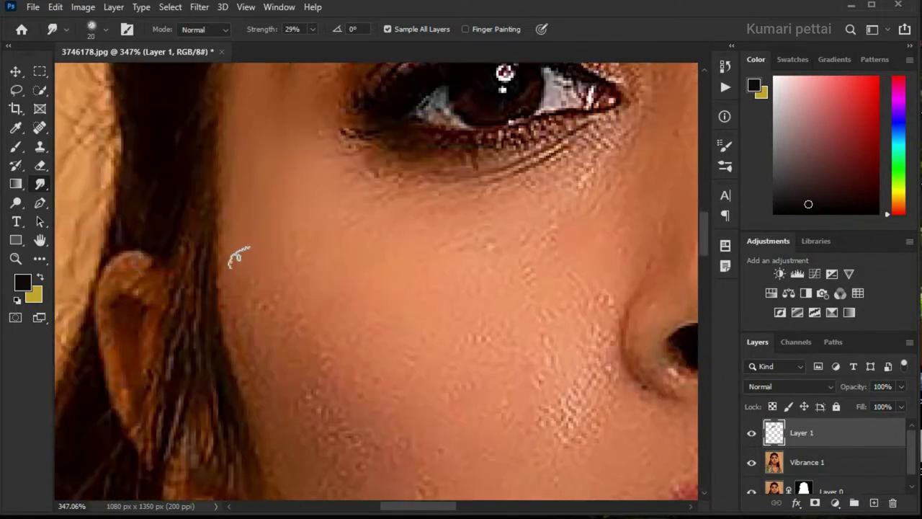
pyautogui.scroll(-3, 240, 255)
pyautogui.scroll(5, 288, 337)
pyautogui.scroll(-2, 288, 242)
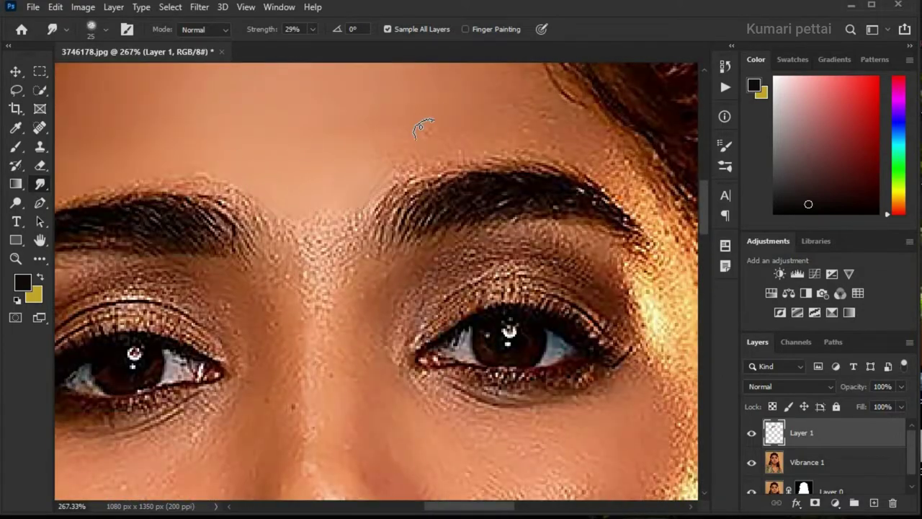
# Smooth the textured skin between the eyebrows and across the cheeks with the Smudge tool
pyautogui.moveTo(414, 137); pyautogui.dragTo(284, 252)
pyautogui.scroll(-1, 328, 262)
pyautogui.scroll(2, 315, 289)
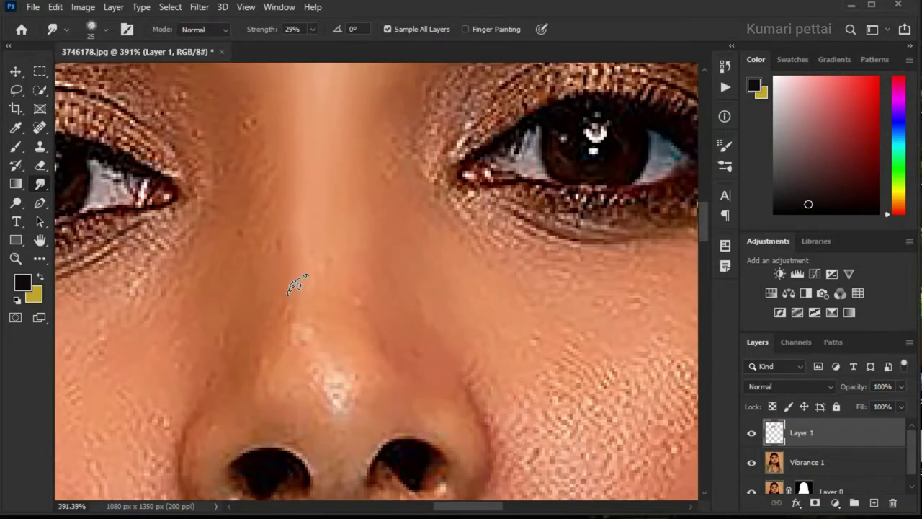
pyautogui.scroll(1, 223, 282)
pyautogui.scroll(-2, 196, 127)
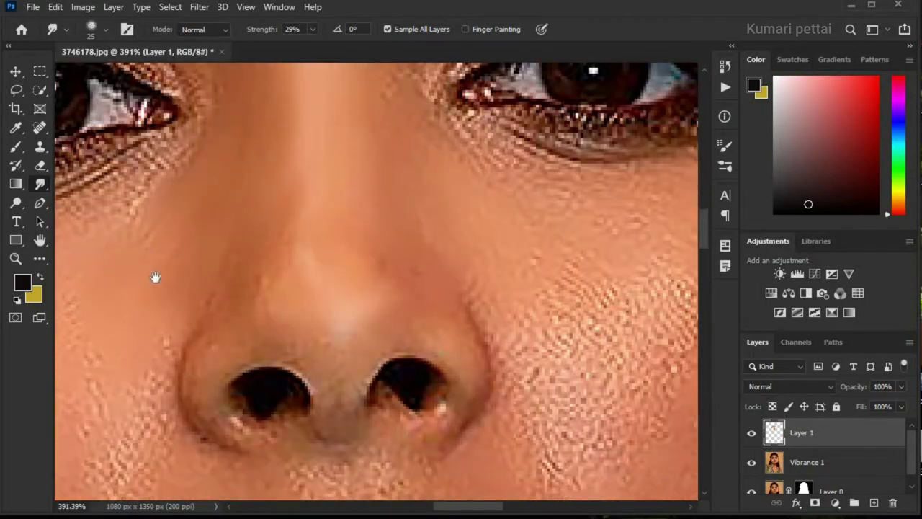
pyautogui.scroll(-1, 245, 292)
pyautogui.hscroll(-3, 245, 292)
pyautogui.scroll(-1, 249, 360)
pyautogui.hscroll(-1, 249, 360)
pyautogui.scroll(2, 274, 253)
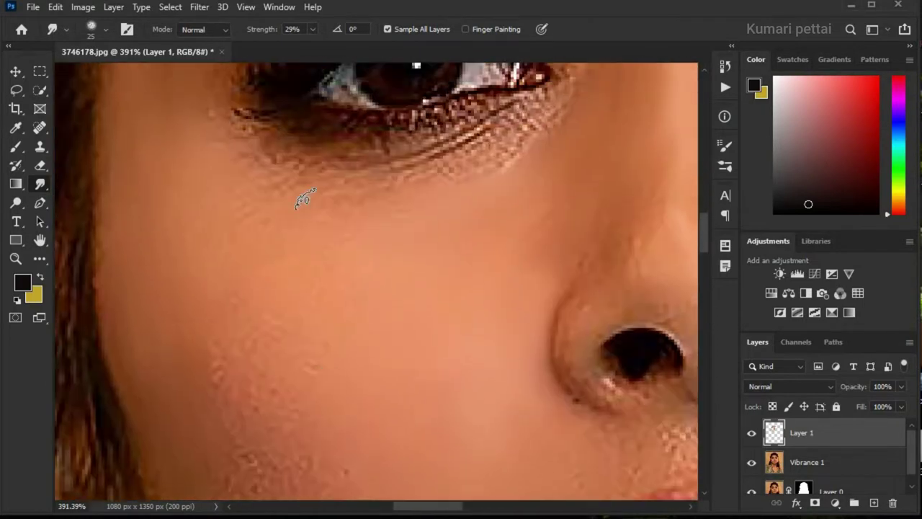
pyautogui.scroll(1, 259, 205)
pyautogui.scroll(-1, 216, 274)
pyautogui.scroll(-1, 288, 274)
pyautogui.scroll(-2, 237, 267)
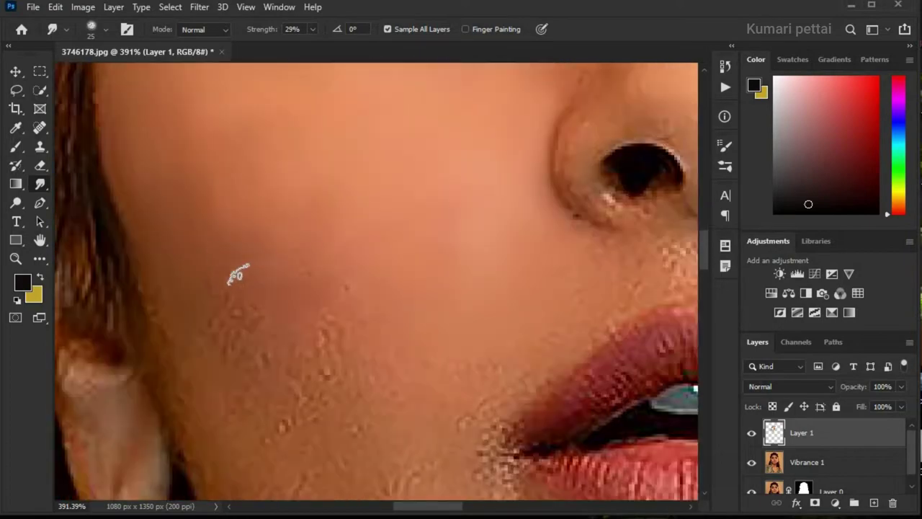
pyautogui.scroll(1, 280, 223)
pyautogui.scroll(-5, 381, 247)
pyautogui.scroll(4, 274, 252)
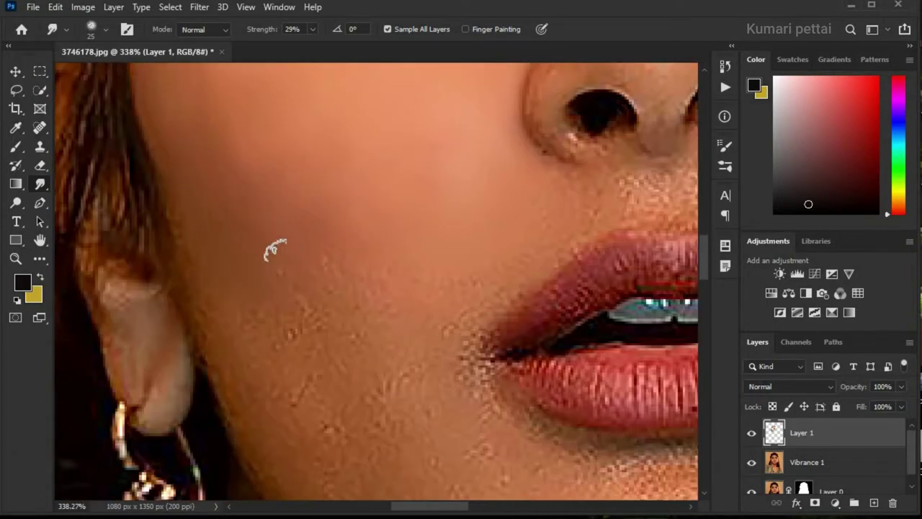
pyautogui.scroll(-2, 232, 223)
# Rotate the canvas view to bring the cheek, jaw and lips into a convenient angle
pyautogui.press('r')
pyautogui.moveTo(161, 206); pyautogui.dragTo(308, 270)
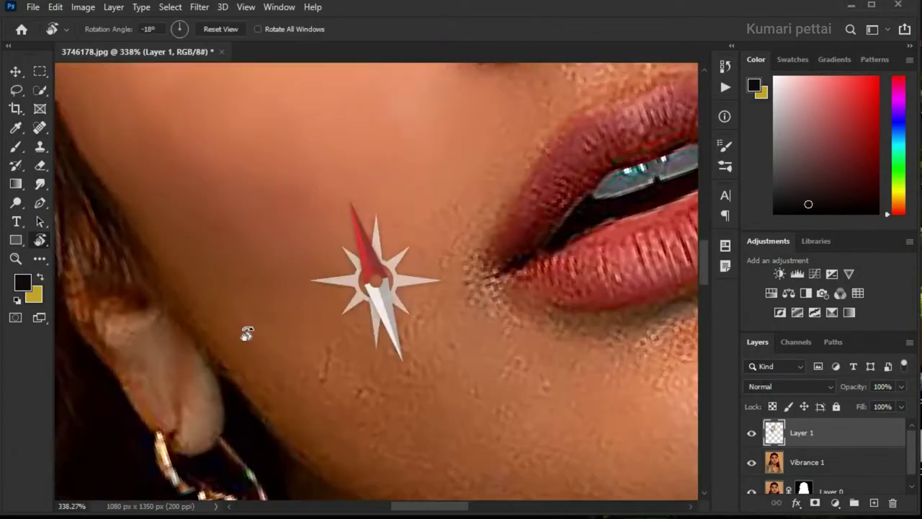
pyautogui.moveTo(333, 314); pyautogui.dragTo(233, 341)
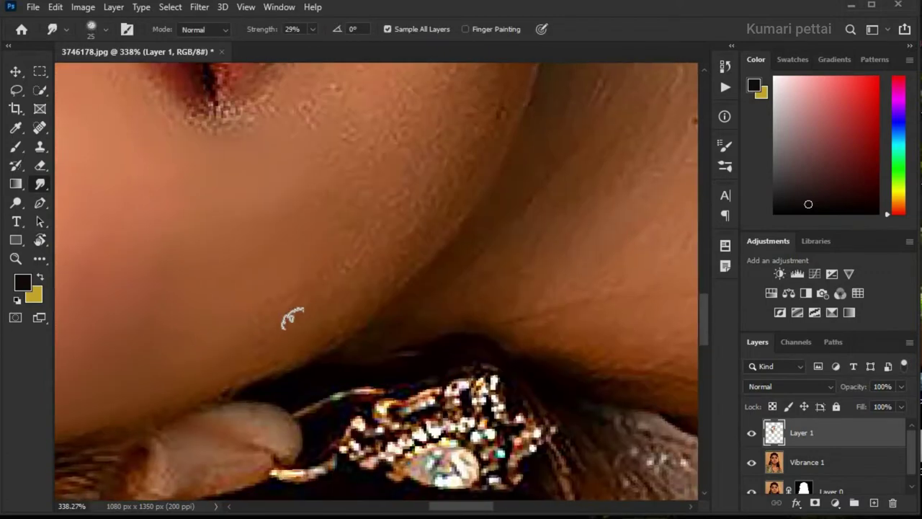
pyautogui.scroll(1, 233, 342)
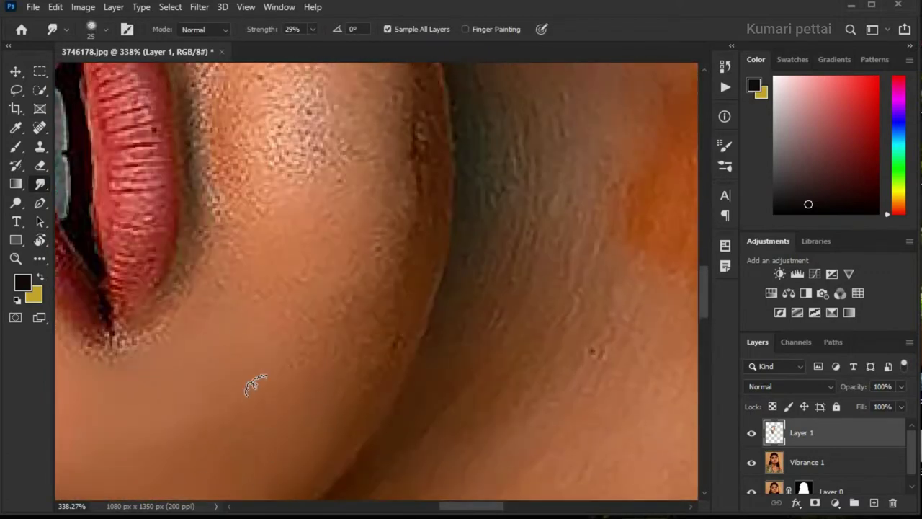
pyautogui.moveTo(90, 220); pyautogui.dragTo(55, 360)
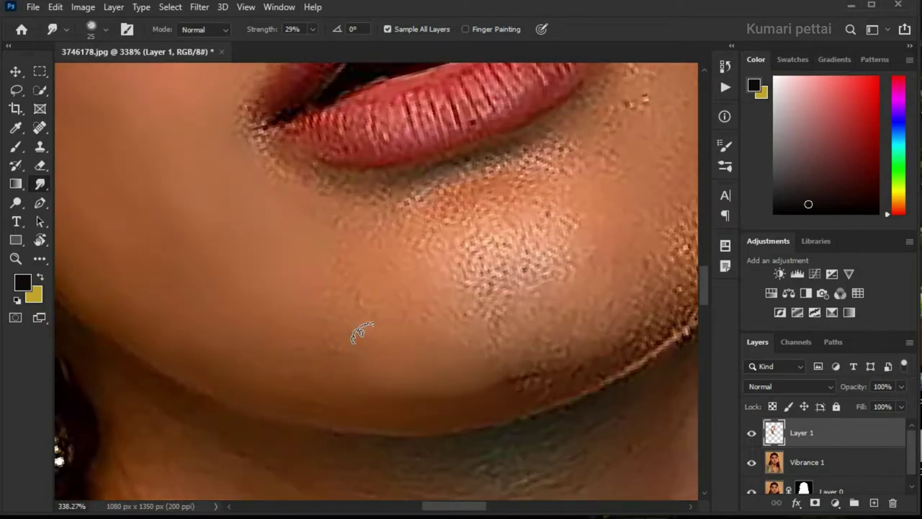
pyautogui.moveTo(524, 292); pyautogui.dragTo(347, 393)
pyautogui.scroll(4, 347, 392)
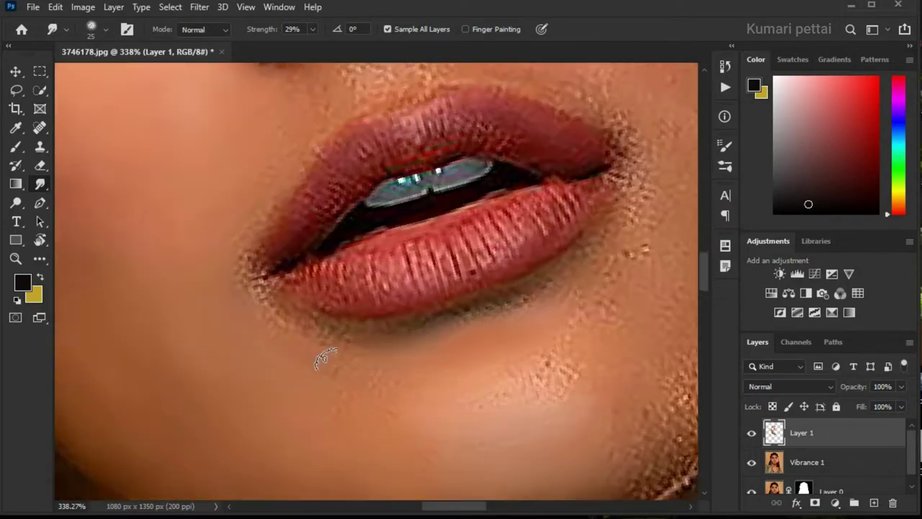
pyautogui.scroll(2, 323, 356)
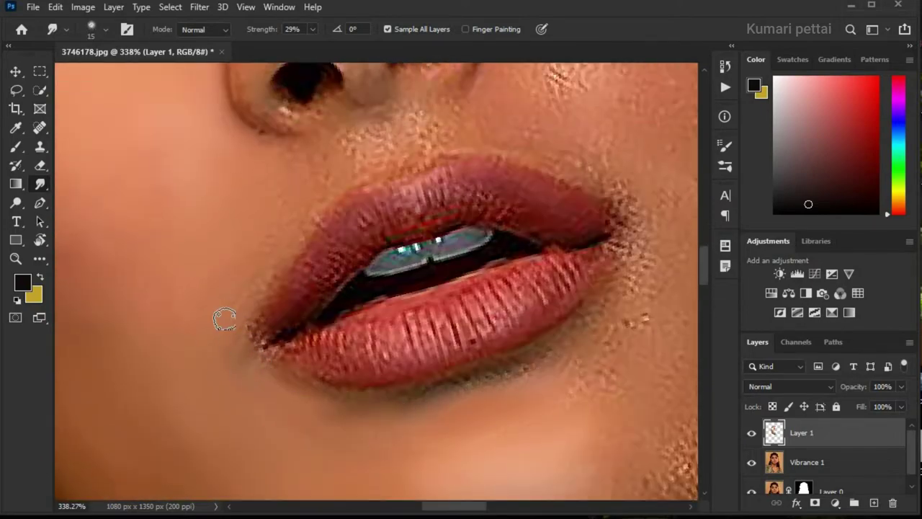
pyautogui.scroll(10, 224, 319)
pyautogui.scroll(-1, 366, 284)
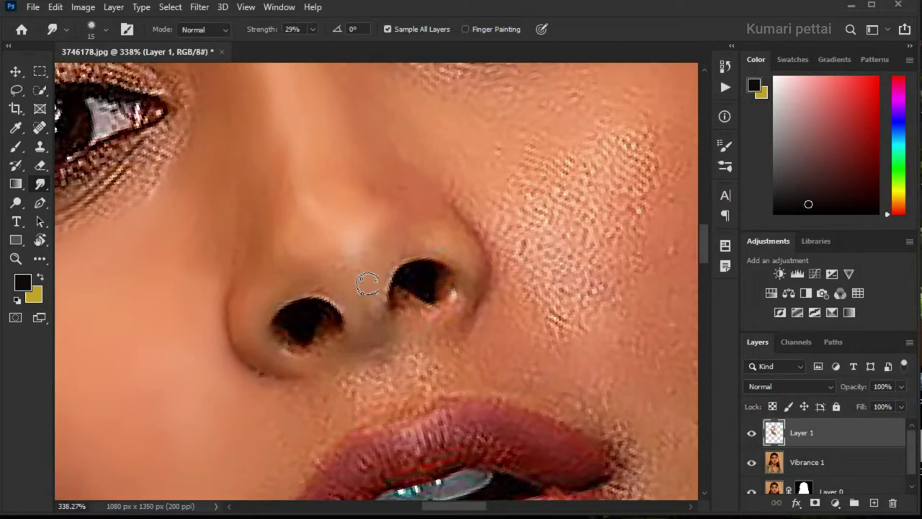
pyautogui.scroll(-2, 354, 351)
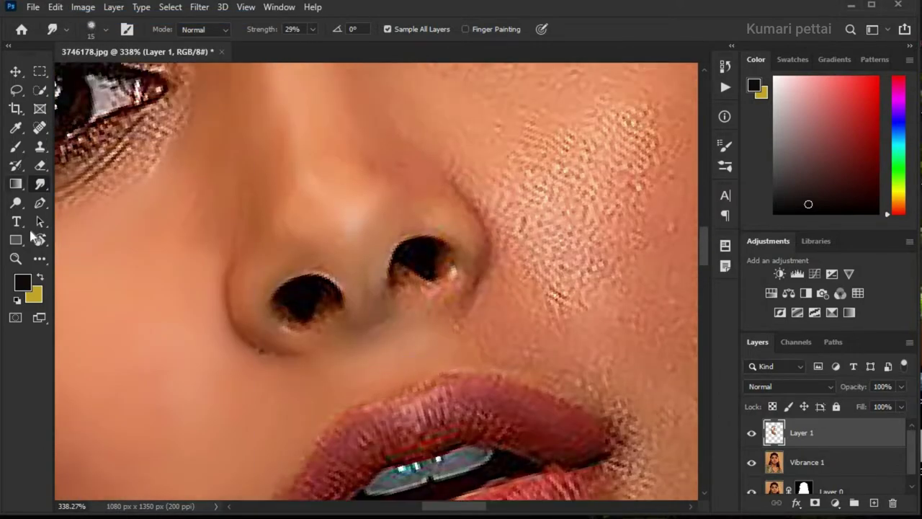
pyautogui.moveTo(411, 292); pyautogui.dragTo(523, 286)
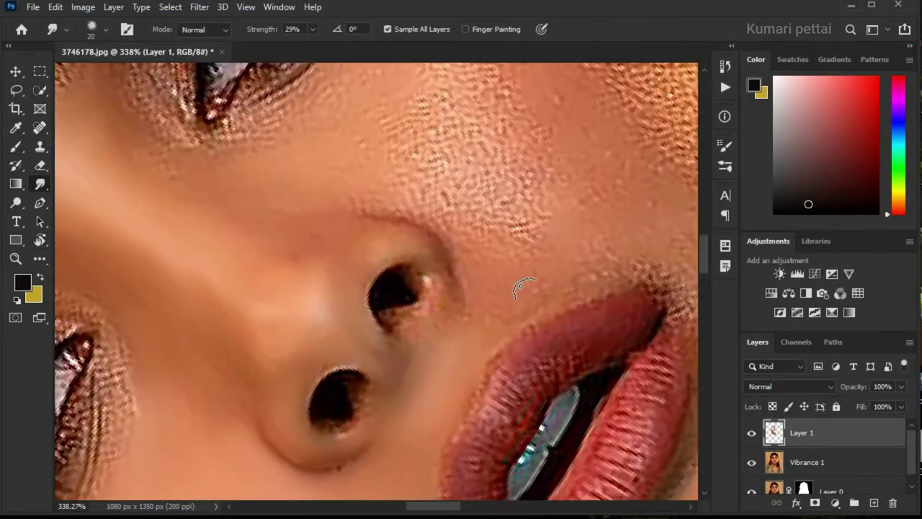
# With a smaller smudge brush, blend the cheek and jaw skin beside the lips smooth
pyautogui.scroll(3, 278, 231)
pyautogui.scroll(2, 264, 288)
pyautogui.scroll(2, 360, 380)
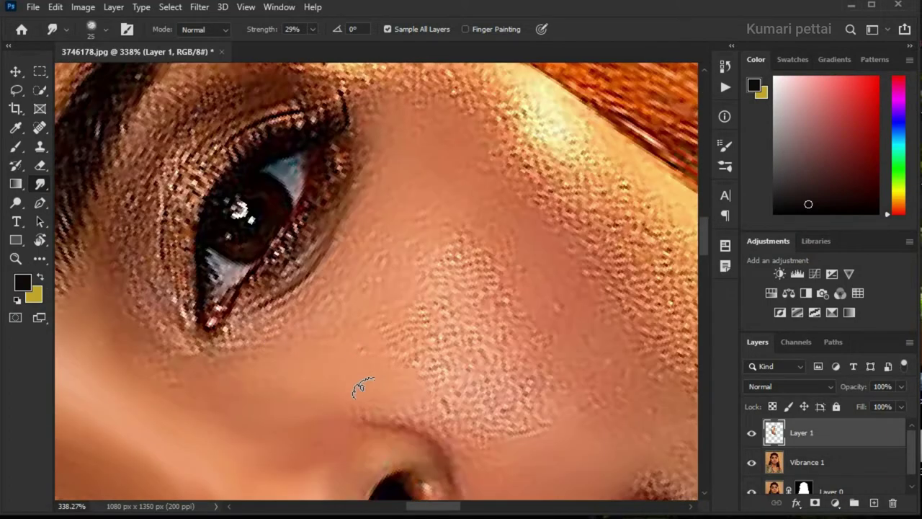
pyautogui.scroll(-2, 555, 350)
pyautogui.scroll(3, 381, 305)
pyautogui.scroll(2, 432, 360)
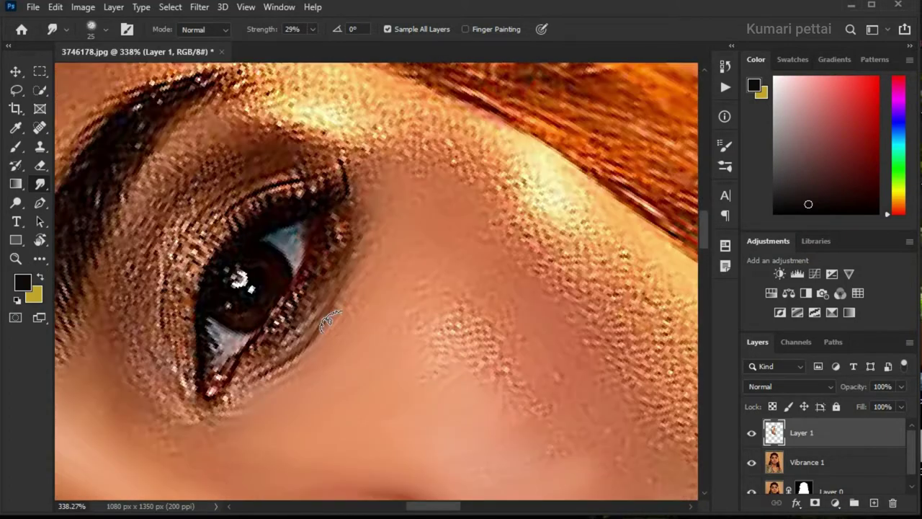
pyautogui.scroll(2, 484, 426)
pyautogui.scroll(-2, 485, 426)
pyautogui.hscroll(-4, 432, 317)
pyautogui.scroll(2, 298, 282)
pyautogui.press('[')
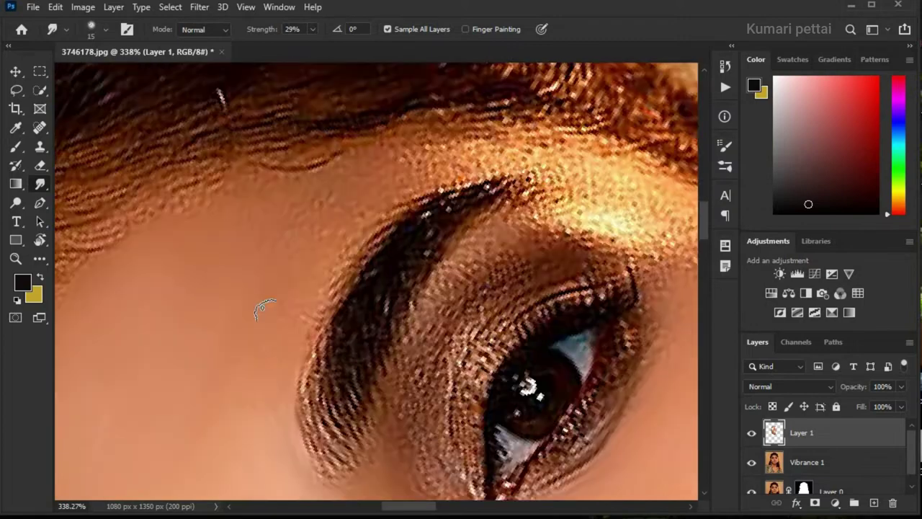
pyautogui.scroll(1, 387, 192)
pyautogui.scroll(1, 551, 206)
pyautogui.hscroll(4, 508, 255)
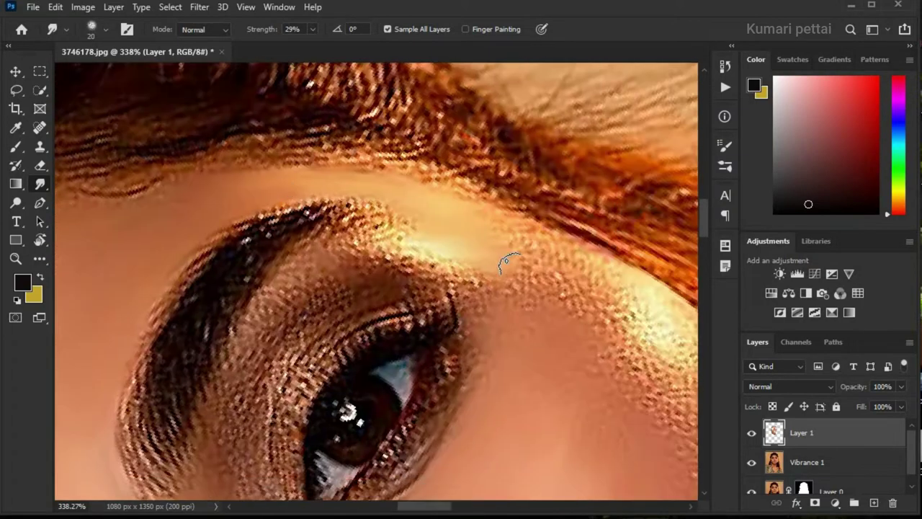
pyautogui.scroll(1, 519, 296)
pyautogui.scroll(-4, 519, 297)
pyautogui.hscroll(4, 411, 301)
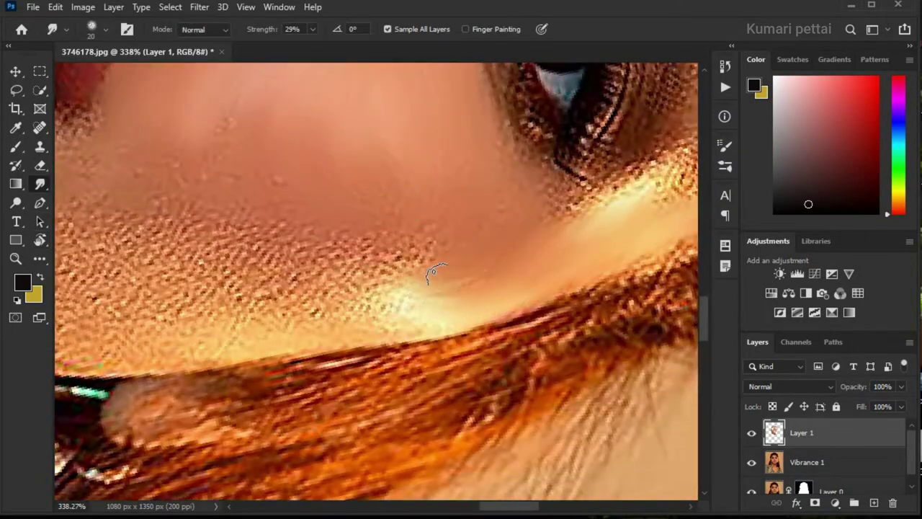
pyautogui.scroll(2, 345, 289)
pyautogui.hscroll(-2, 274, 401)
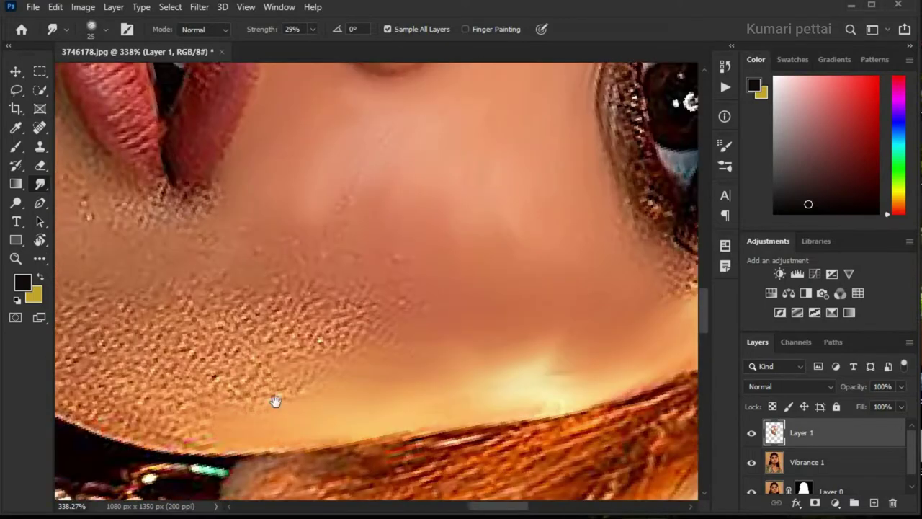
pyautogui.hscroll(-2, 291, 385)
pyautogui.scroll(2, 255, 391)
pyautogui.scroll(1, 255, 392)
pyautogui.scroll(3, 440, 374)
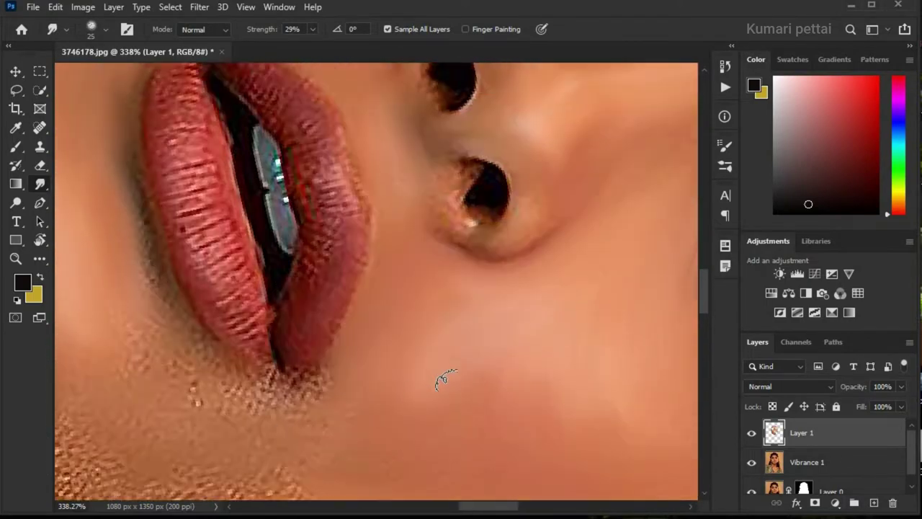
# Rotate the canvas back upright and fit the whole softened portrait in the window
pyautogui.press('r')
pyautogui.moveTo(488, 401); pyautogui.dragTo(546, 312)
pyautogui.scroll(3, 545, 312)
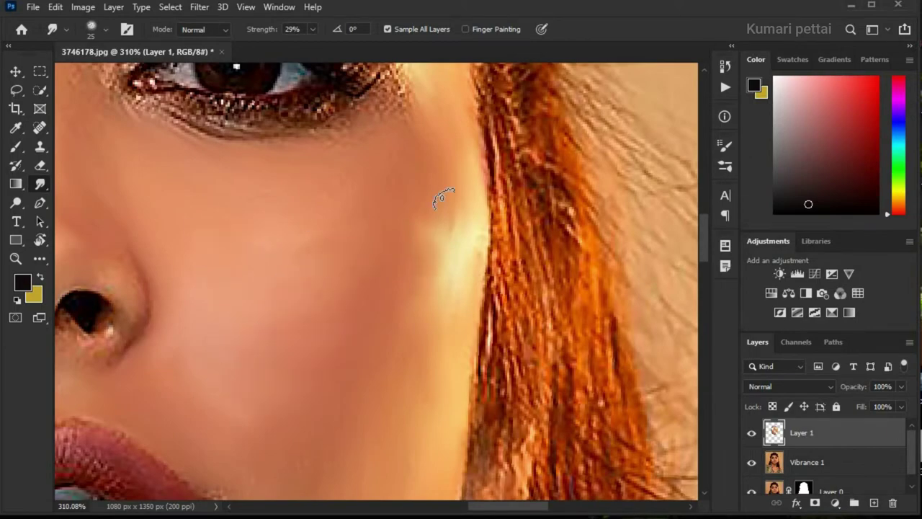
pyautogui.scroll(-1, 408, 226)
pyautogui.scroll(-3, 320, 329)
pyautogui.scroll(-3, 276, 386)
pyautogui.scroll(3, 218, 353)
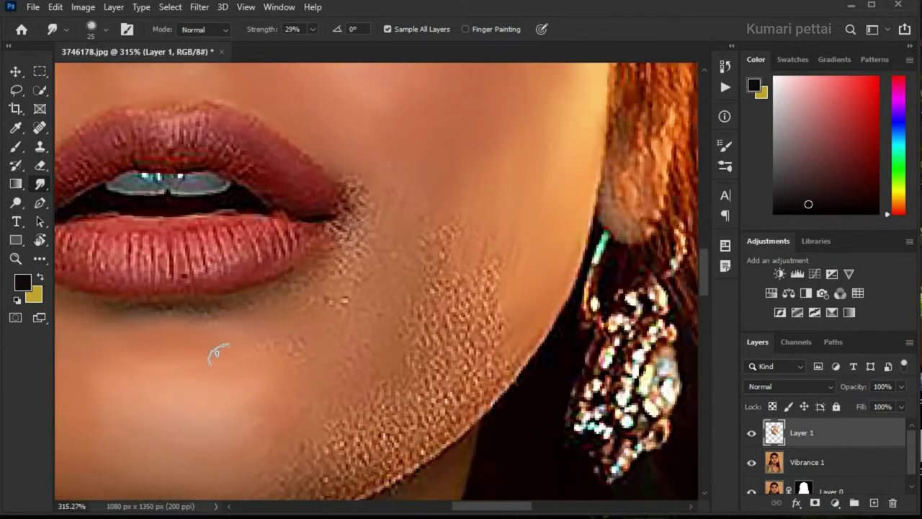
pyautogui.scroll(-2, 210, 360)
pyautogui.scroll(-1, 319, 392)
pyautogui.scroll(1, 288, 411)
pyautogui.hscroll(2, 288, 410)
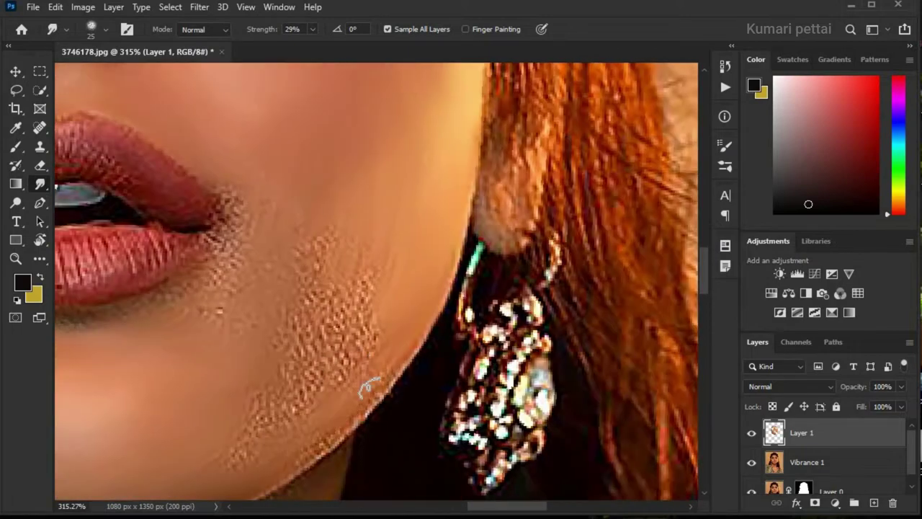
pyautogui.scroll(1, 288, 375)
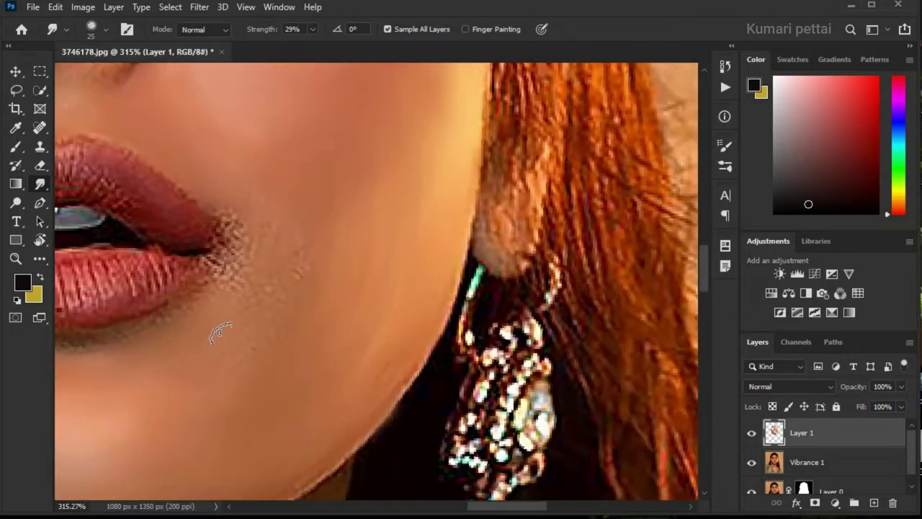
pyautogui.scroll(-1, 216, 335)
pyautogui.scroll(1, 230, 289)
pyautogui.hscroll(-4, 243, 339)
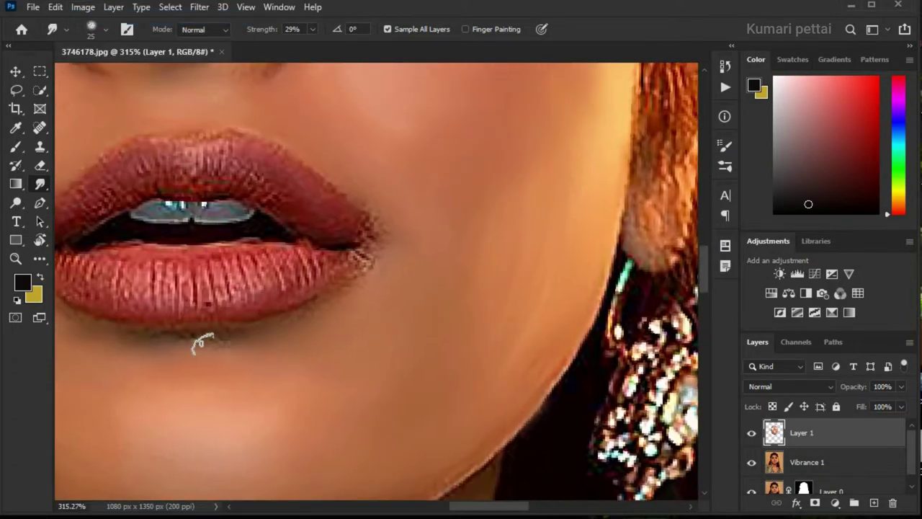
pyautogui.hotkey('ctrl', '0')
# Add a new empty Layer 2 above Layer 1 and rotate the canvas to a comfortable angle
pyautogui.hotkey('ctrl', 'shift', 'alt', 'n')
pyautogui.scroll(2, 266, 316)
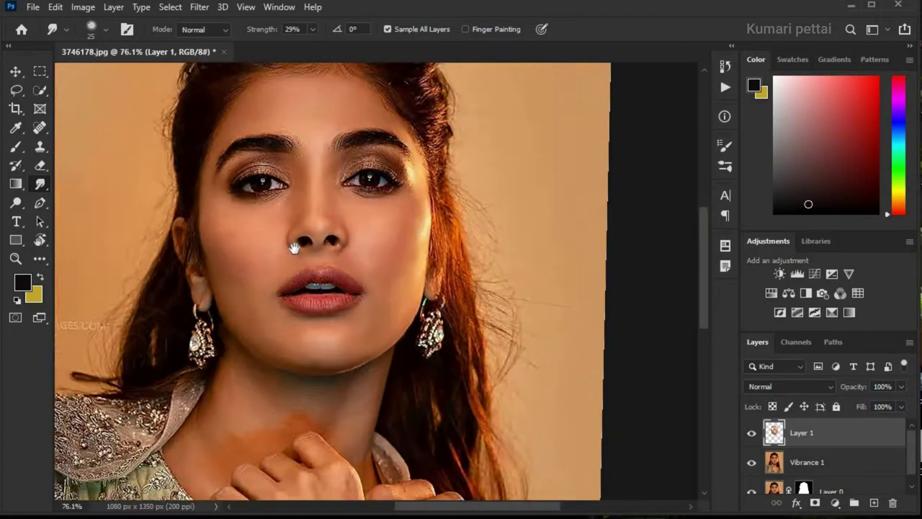
pyautogui.scroll(2, 267, 317)
pyautogui.scroll(4, 259, 324)
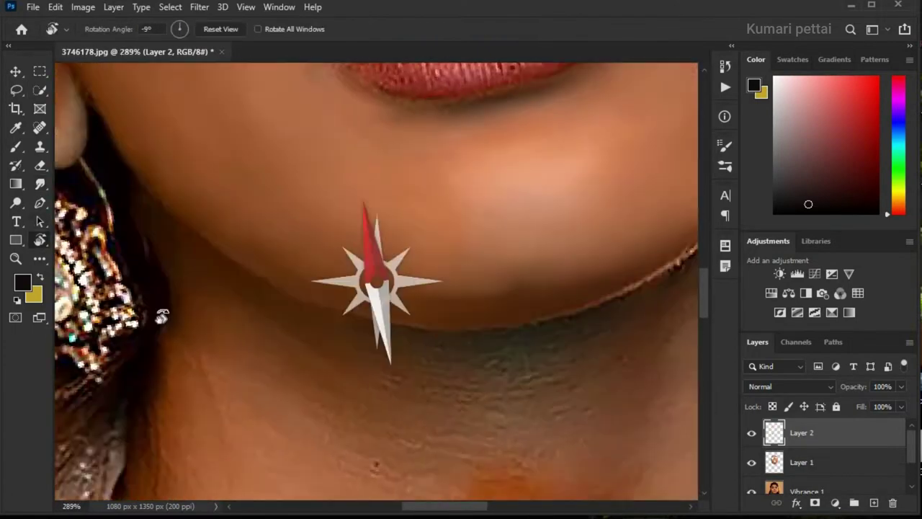
pyautogui.moveTo(248, 324); pyautogui.dragTo(226, 247)
pyautogui.scroll(-1, 232, 375)
pyautogui.scroll(1, 214, 189)
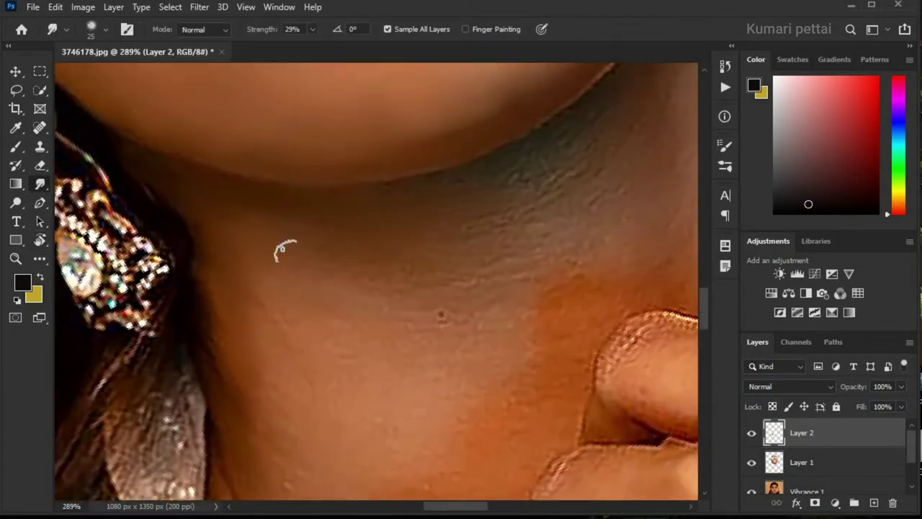
pyautogui.scroll(2, 288, 350)
pyautogui.scroll(1, 354, 411)
pyautogui.scroll(1, 370, 366)
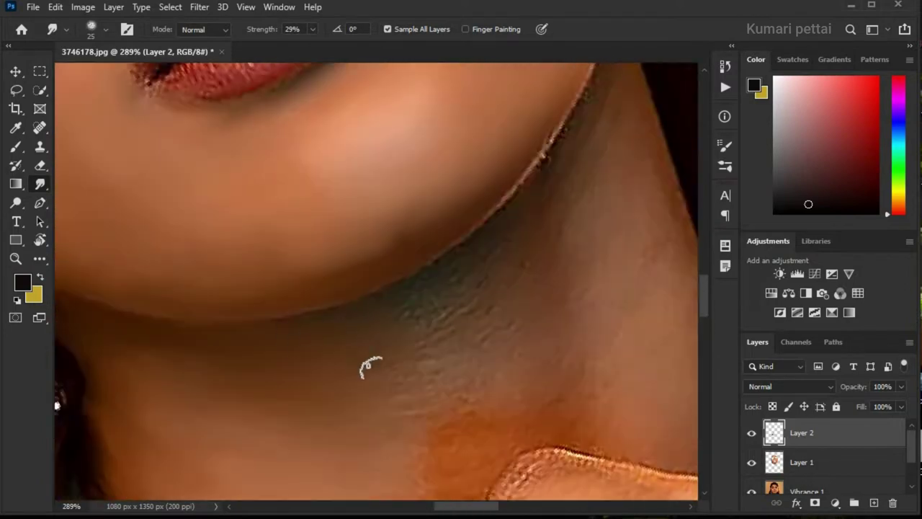
pyautogui.scroll(-1, 344, 451)
pyautogui.scroll(2, 344, 452)
pyautogui.scroll(-1, 243, 381)
pyautogui.scroll(1, 339, 428)
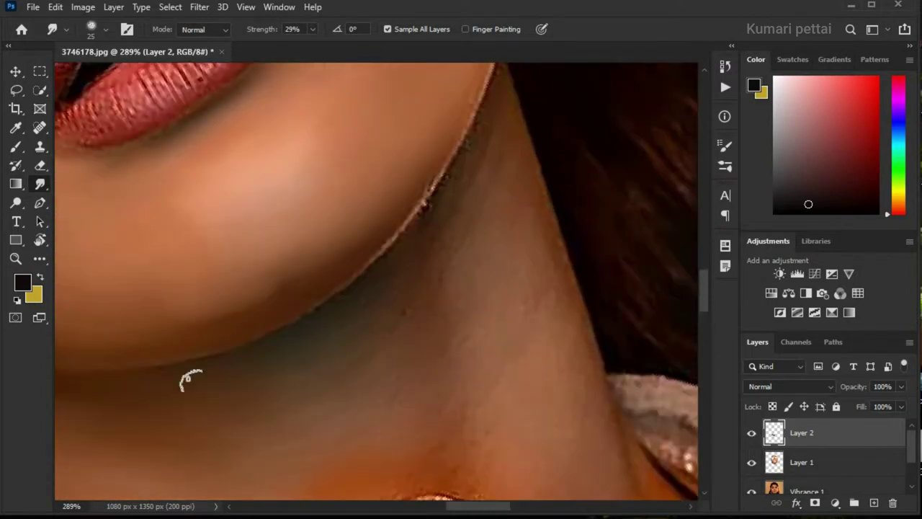
pyautogui.hscroll(-1, 192, 377)
# Shrink the Smudge brush and begin smoothing the chin and neck skin
pyautogui.press('[')
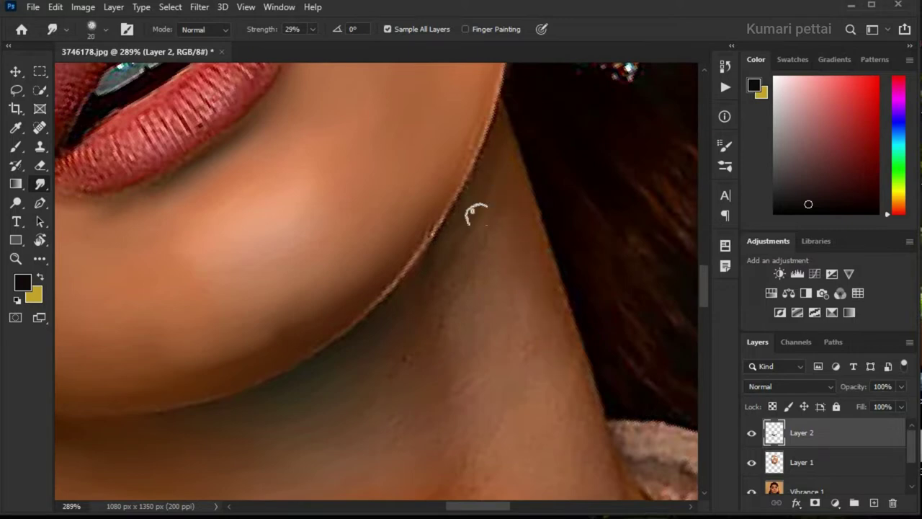
pyautogui.scroll(-2, 457, 321)
pyautogui.hscroll(1, 403, 389)
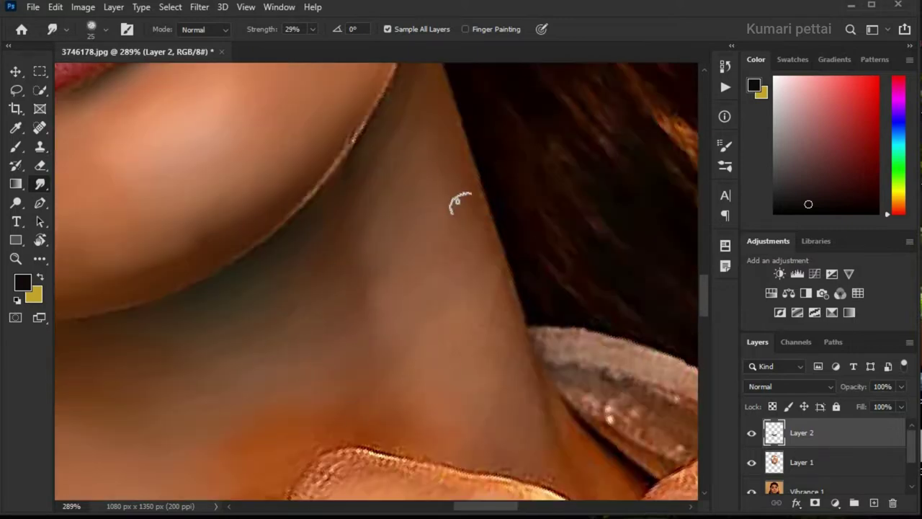
pyautogui.scroll(-3, 447, 305)
pyautogui.keyDown('alt'); pyautogui.scroll(2, 344, 333); pyautogui.keyUp('alt')
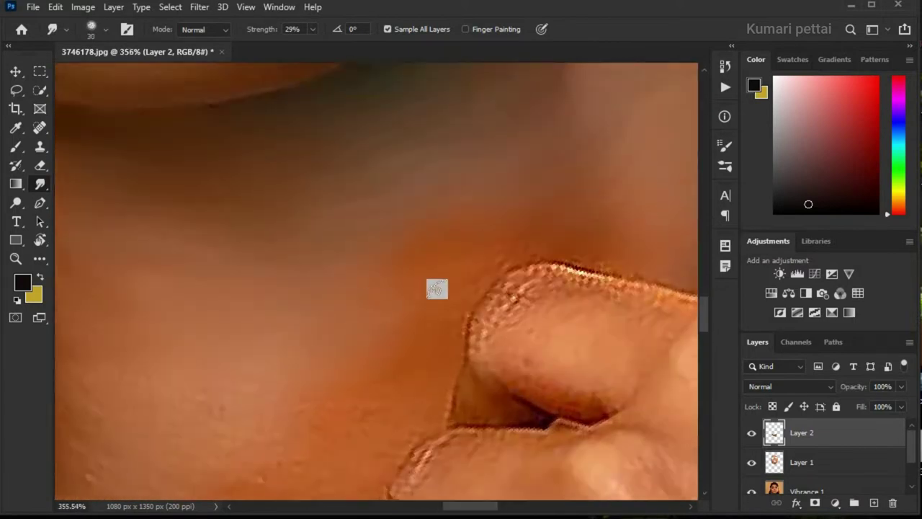
pyautogui.scroll(-1, 436, 288)
pyautogui.scroll(2, 399, 266)
pyautogui.scroll(-2, 214, 226)
pyautogui.scroll(2, 291, 253)
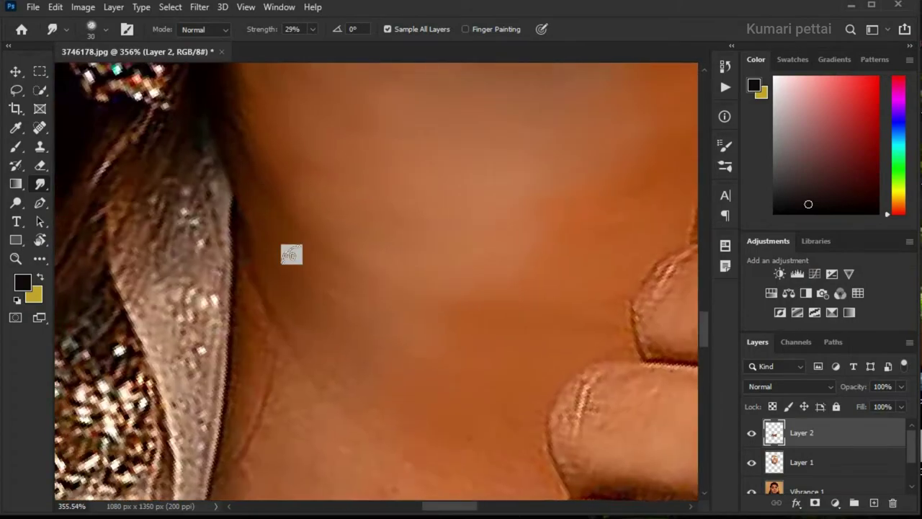
pyautogui.scroll(-1, 276, 321)
pyautogui.scroll(1, 468, 436)
pyautogui.keyDown('alt'); pyautogui.scroll(-5, 461, 324); pyautogui.keyUp('alt')
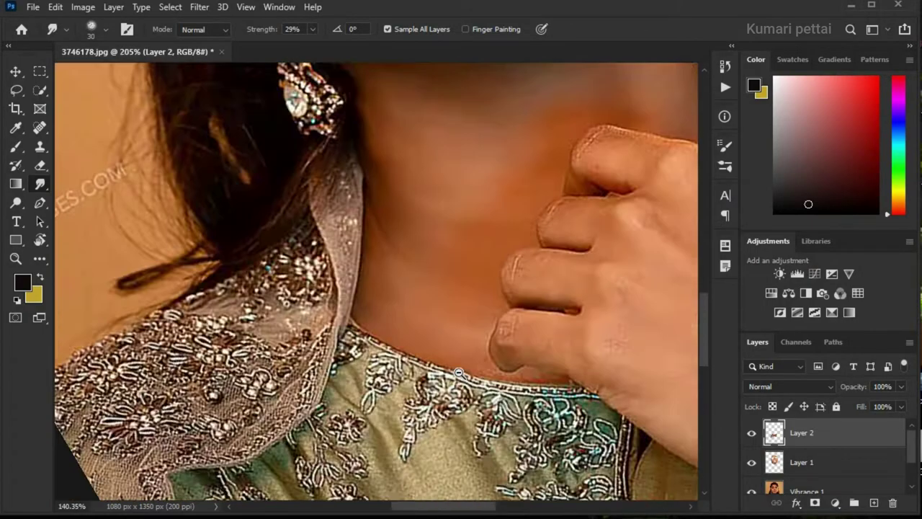
# Reset the canvas rotation to straight and refit the portrait in the window
pyautogui.press('r')
pyautogui.moveTo(460, 238); pyautogui.dragTo(457, 250)
pyautogui.press('Escape')
pyautogui.click(16, 258)
pyautogui.click(434, 29)
pyautogui.click(403, 108)
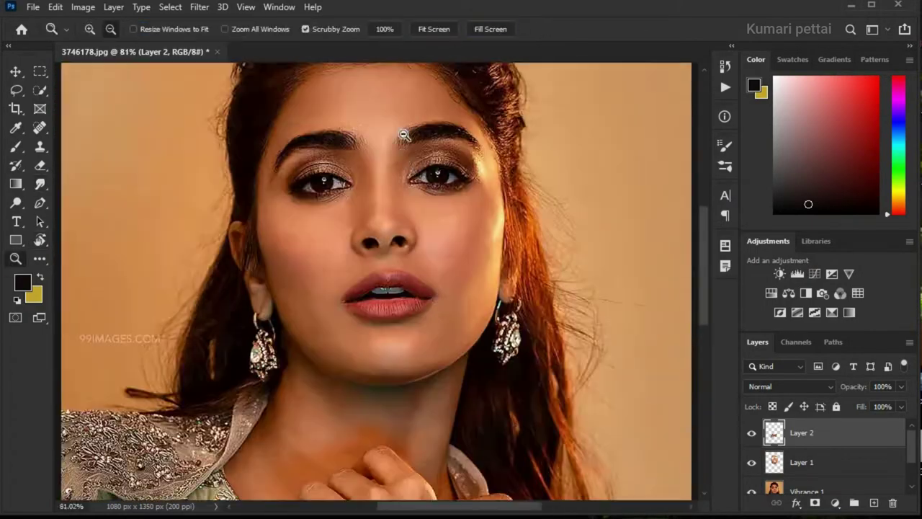
pyautogui.keyDown('alt'); pyautogui.click(403, 154); pyautogui.keyUp('alt')
pyautogui.keyDown('alt'); pyautogui.scroll(5, 467, 443); pyautogui.keyUp('alt')
# Continue smudging the chin and neck skin smooth with the Smudge tool
pyautogui.click(40, 184)
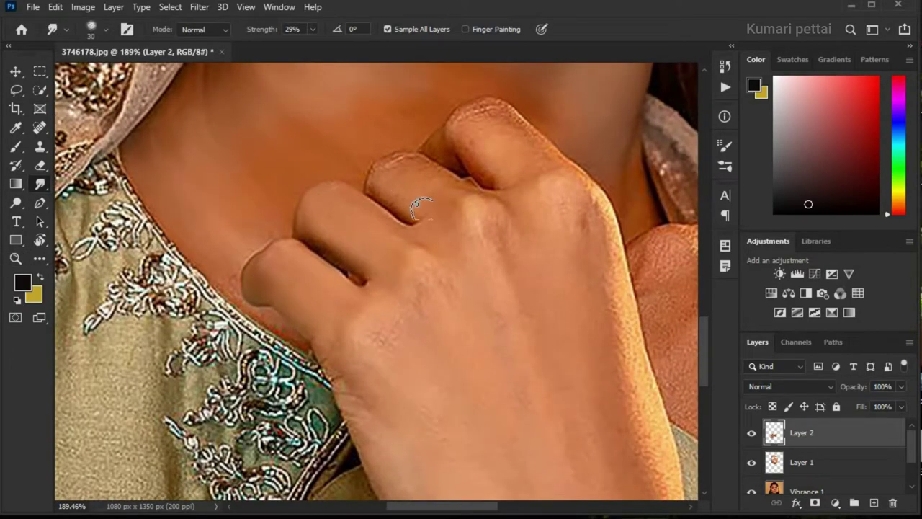
pyautogui.keyDown('alt'); pyautogui.scroll(3, 384, 223); pyautogui.keyUp('alt')
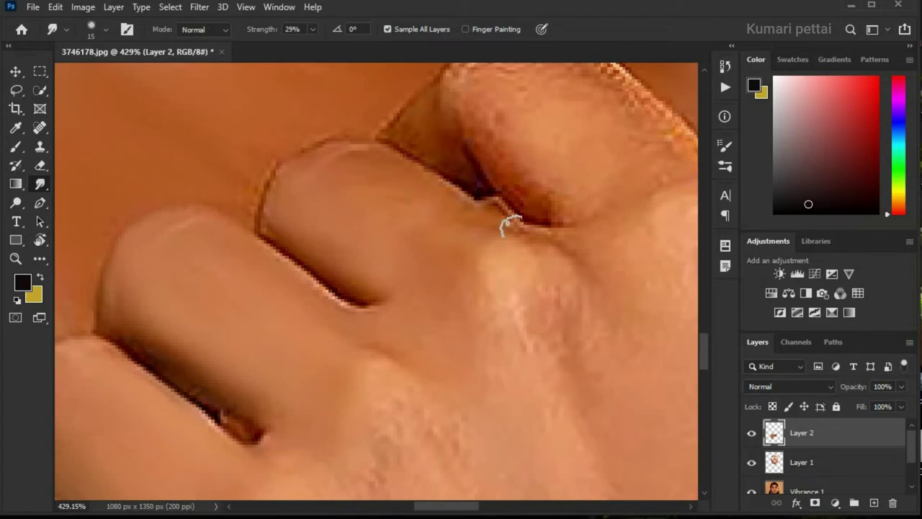
pyautogui.scroll(2, 508, 224)
pyautogui.scroll(2, 480, 247)
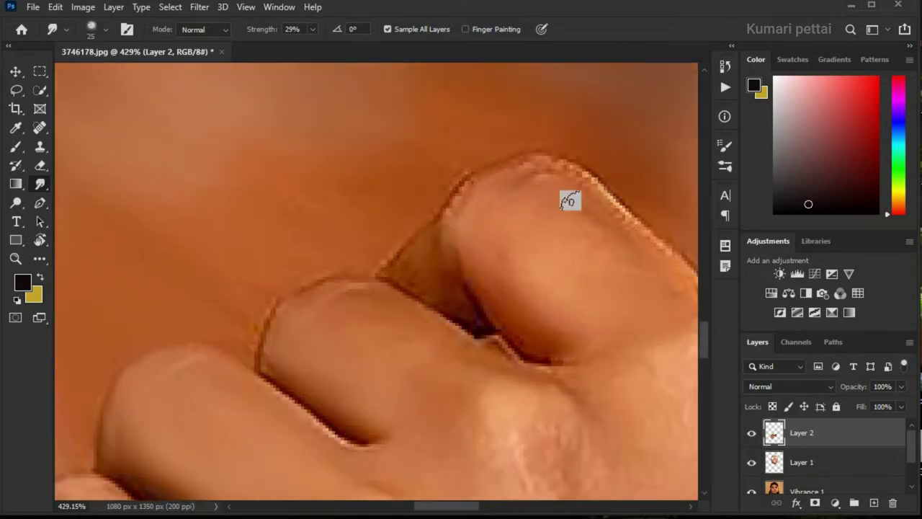
pyautogui.scroll(-5, 569, 200)
pyautogui.scroll(-5, 480, 267)
pyautogui.scroll(2, 251, 296)
pyautogui.scroll(3, 420, 103)
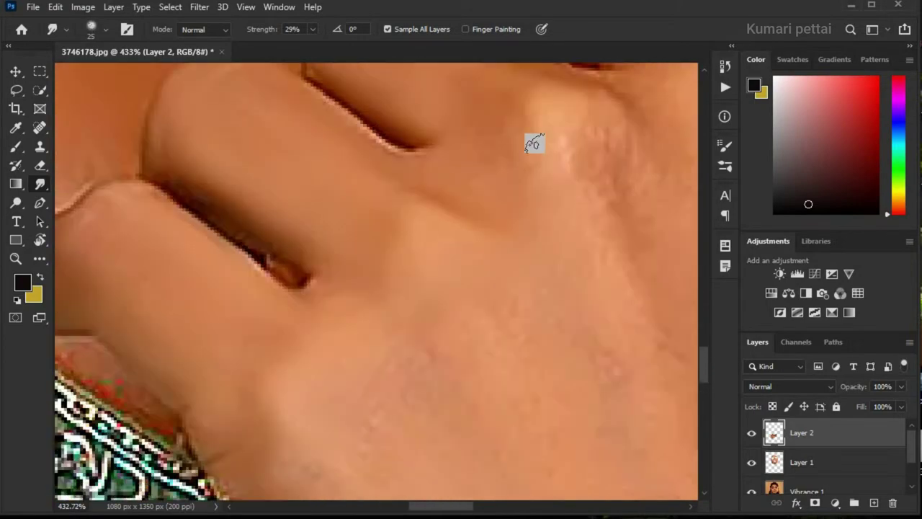
pyautogui.scroll(-2, 534, 143)
pyautogui.scroll(-2, 595, 211)
pyautogui.scroll(2, 529, 263)
pyautogui.scroll(1, 552, 206)
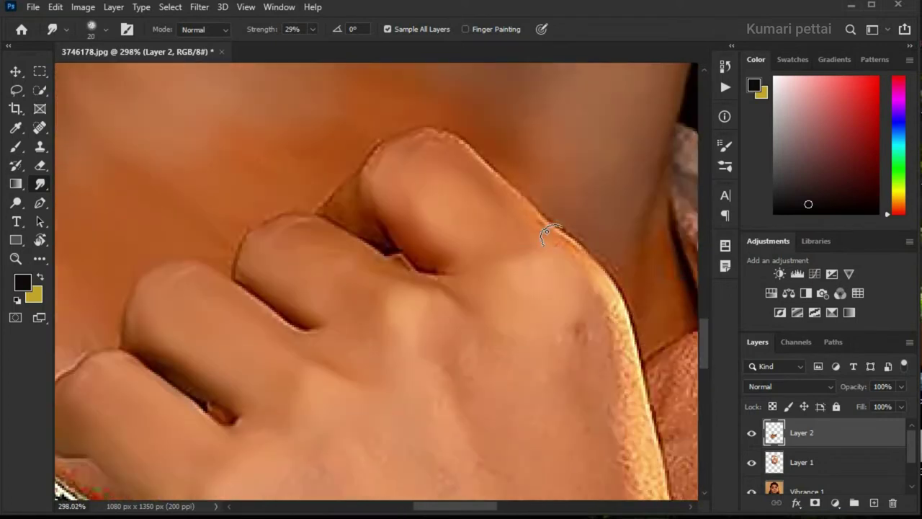
pyautogui.scroll(-3, 252, 307)
pyautogui.scroll(-3, 617, 181)
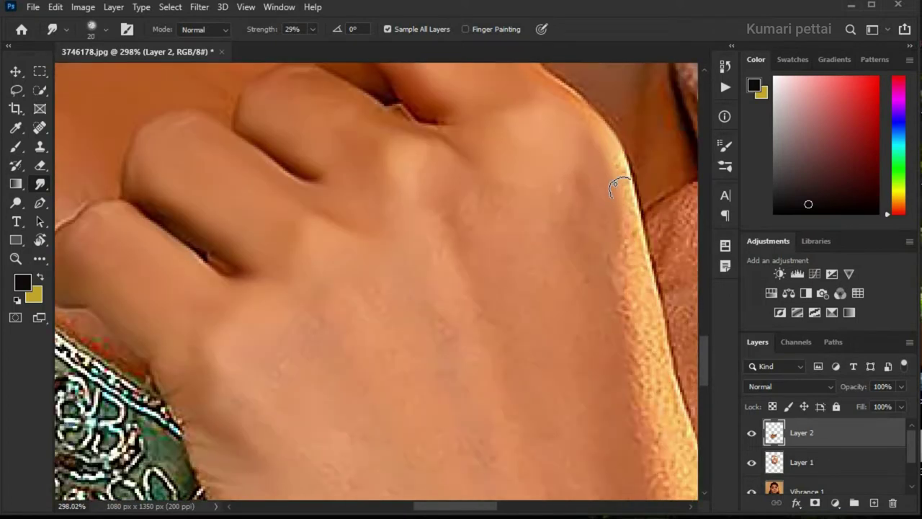
pyautogui.scroll(-2, 607, 161)
pyautogui.scroll(1, 558, 252)
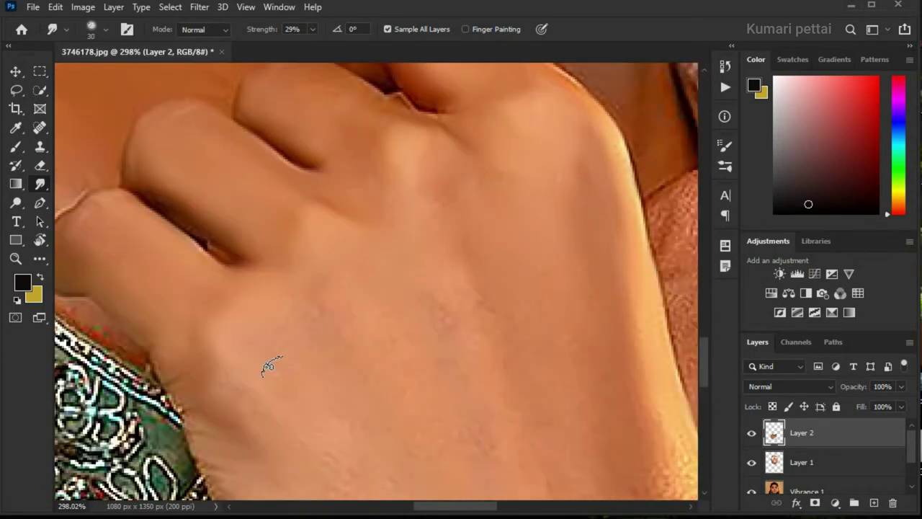
pyautogui.scroll(-1, 263, 373)
pyautogui.scroll(-3, 312, 224)
pyautogui.scroll(-1, 237, 261)
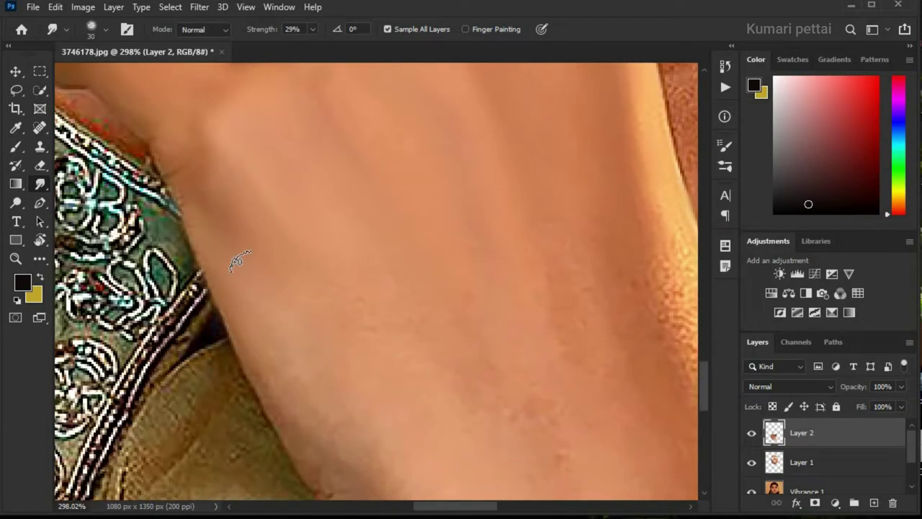
pyautogui.scroll(3, 288, 216)
pyautogui.hscroll(4, 537, 130)
pyautogui.scroll(-2, 504, 346)
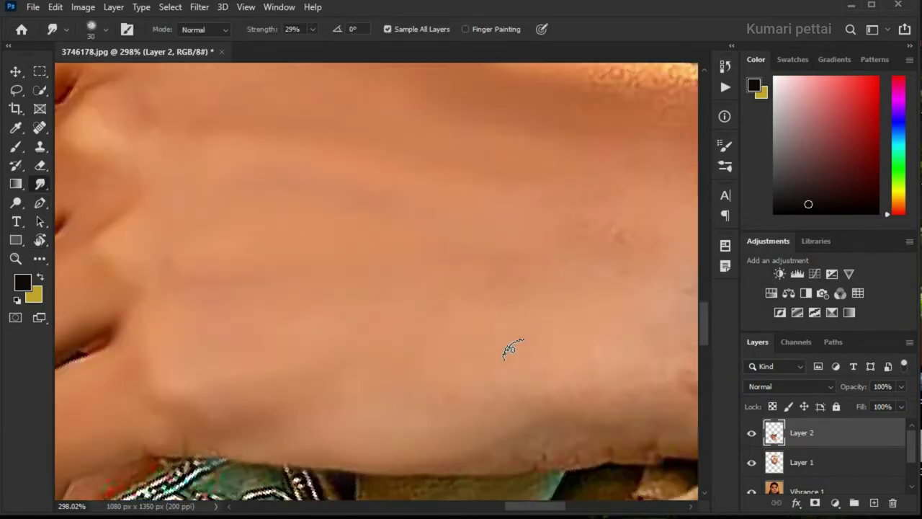
pyautogui.scroll(2, 499, 389)
pyautogui.scroll(1, 403, 288)
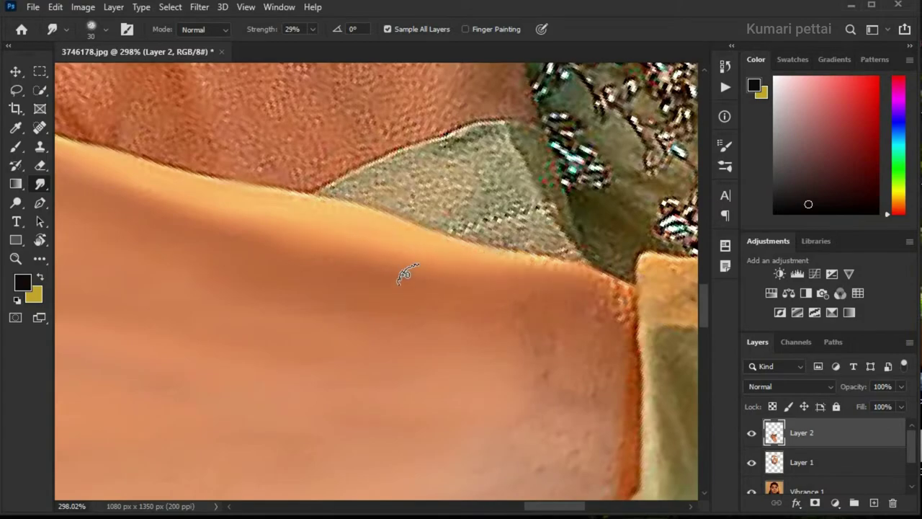
# Smooth the grainy texture on the fingertips and back of the hand
pyautogui.moveTo(467, 265); pyautogui.dragTo(497, 264)
pyautogui.scroll(5, 497, 264)
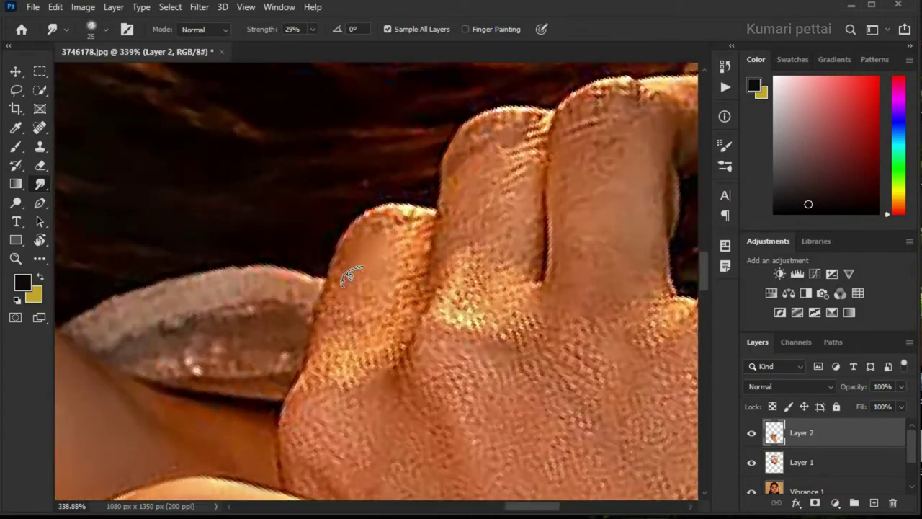
pyautogui.moveTo(356, 256); pyautogui.dragTo(389, 214)
pyautogui.scroll(-3, 386, 287)
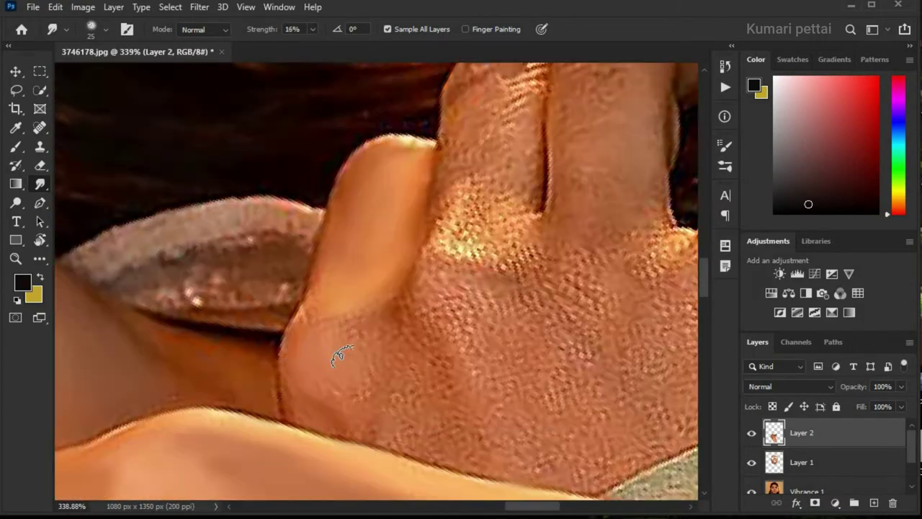
pyautogui.scroll(1, 403, 368)
pyautogui.scroll(1, 428, 370)
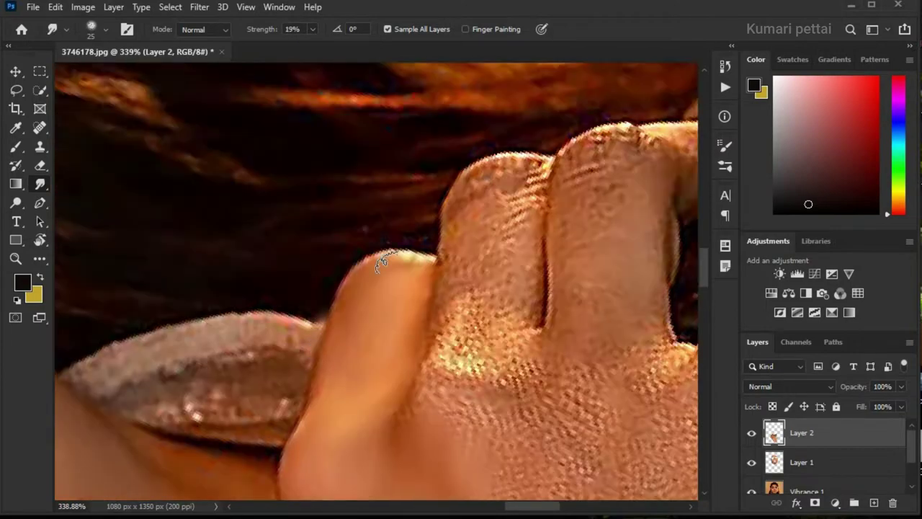
pyautogui.scroll(3, 505, 259)
pyautogui.scroll(1, 455, 279)
pyautogui.scroll(-1, 487, 364)
pyautogui.scroll(-1, 496, 391)
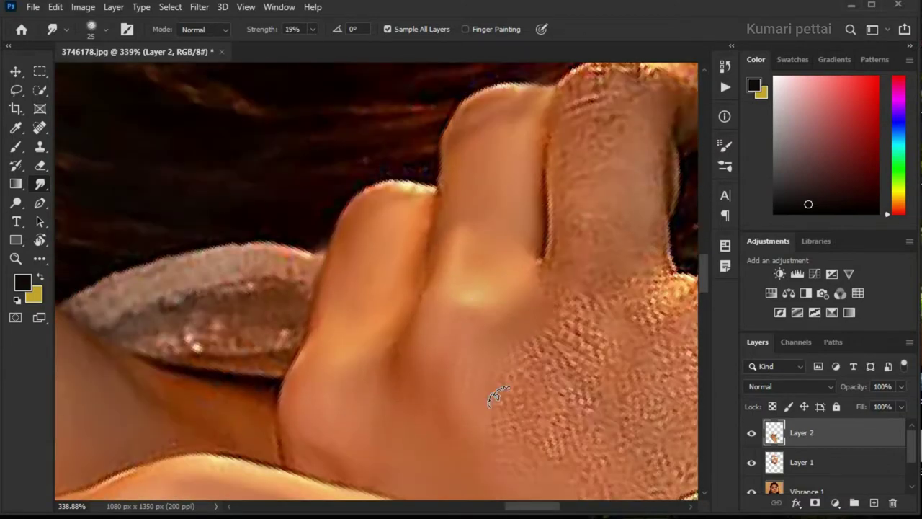
pyautogui.scroll(-1, 551, 382)
pyautogui.scroll(-1, 457, 338)
pyautogui.scroll(3, 457, 338)
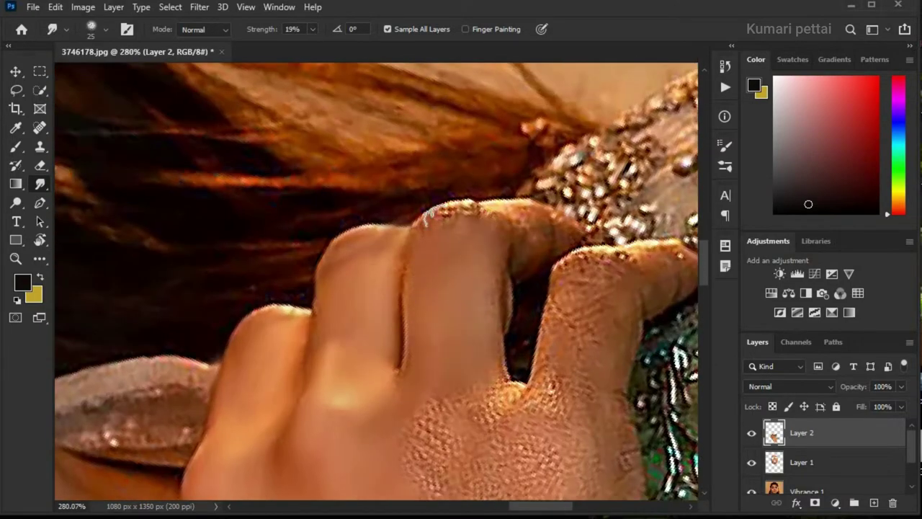
pyautogui.scroll(-1, 548, 234)
pyautogui.scroll(1, 592, 350)
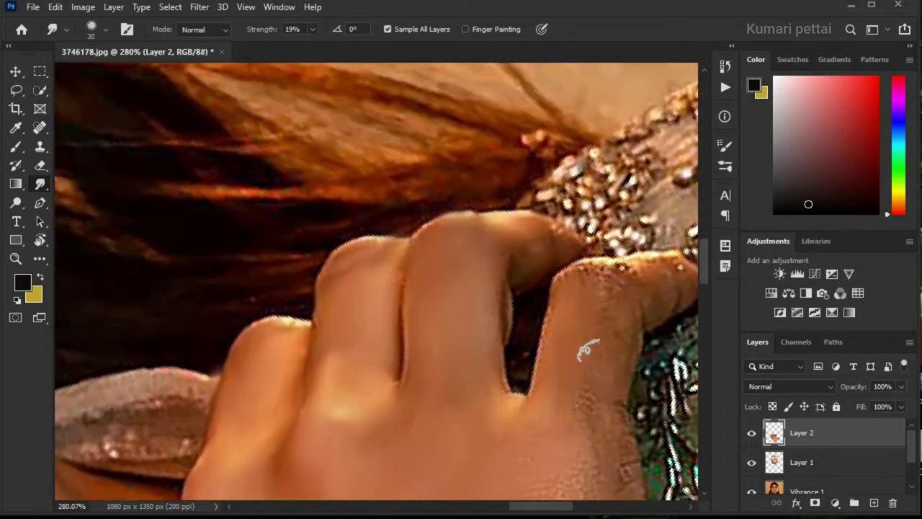
pyautogui.scroll(1, 607, 367)
pyautogui.scroll(-2, 545, 448)
pyautogui.scroll(-1, 471, 394)
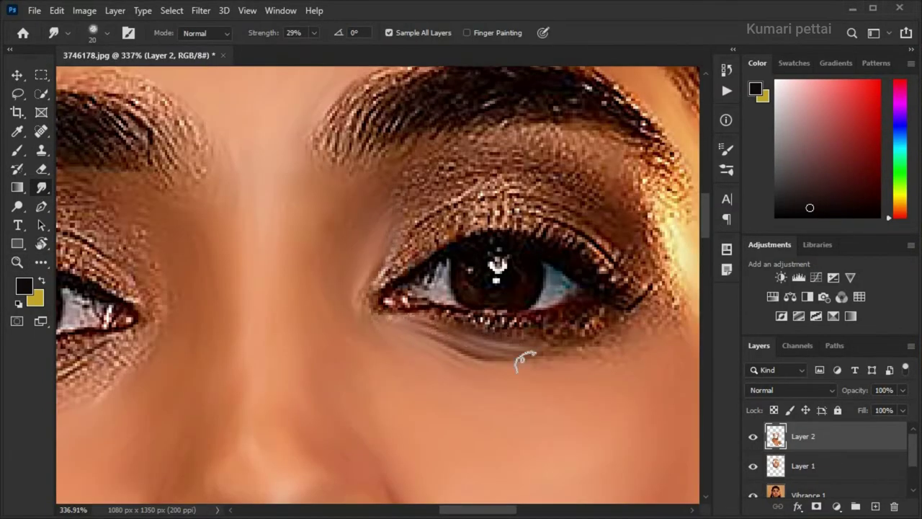
# Smudge the sparkly eyeshadow texture on the eyelid into smooth strokes
pyautogui.scroll(1, 387, 309)
pyautogui.moveTo(340, 347)
pyautogui.mouseDown()
pyautogui.moveTo(391, 247)
pyautogui.moveTo(618, 306)
pyautogui.mouseUp()
pyautogui.scroll(-1, 413, 284)
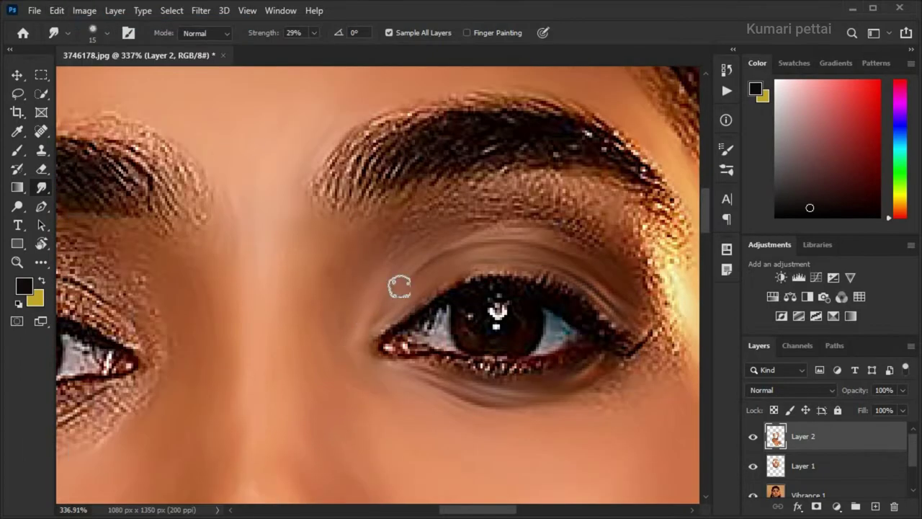
pyautogui.scroll(2, 389, 284)
pyautogui.scroll(-3, 638, 354)
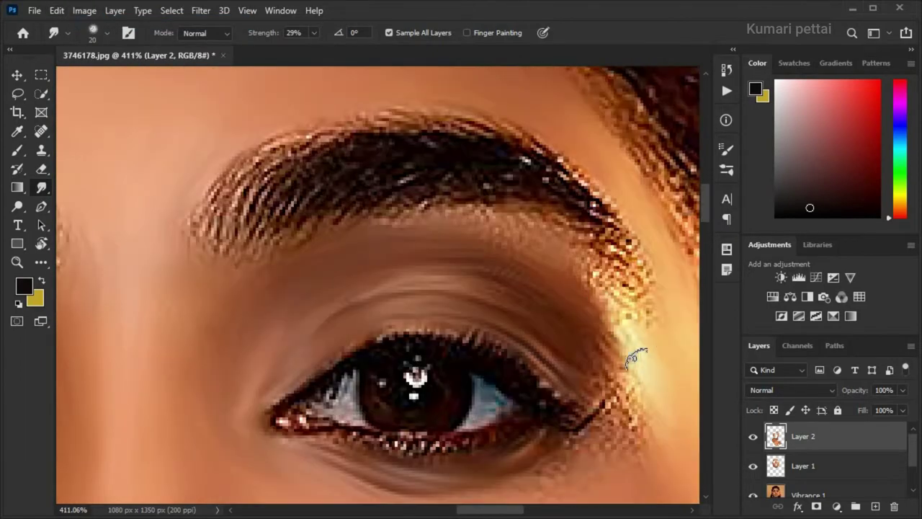
pyautogui.scroll(-3, 457, 230)
pyautogui.scroll(-3, 619, 322)
pyautogui.scroll(-5, 371, 328)
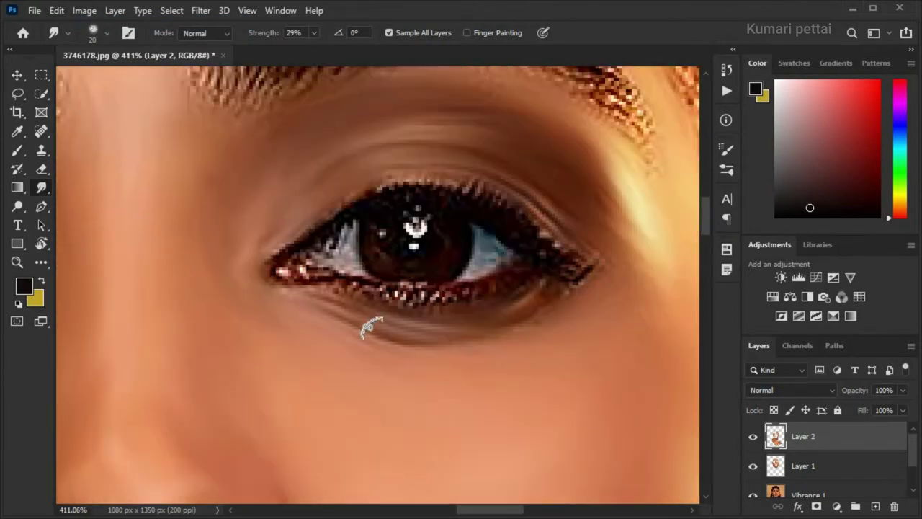
pyautogui.scroll(-10, 445, 305)
pyautogui.scroll(10, 500, 297)
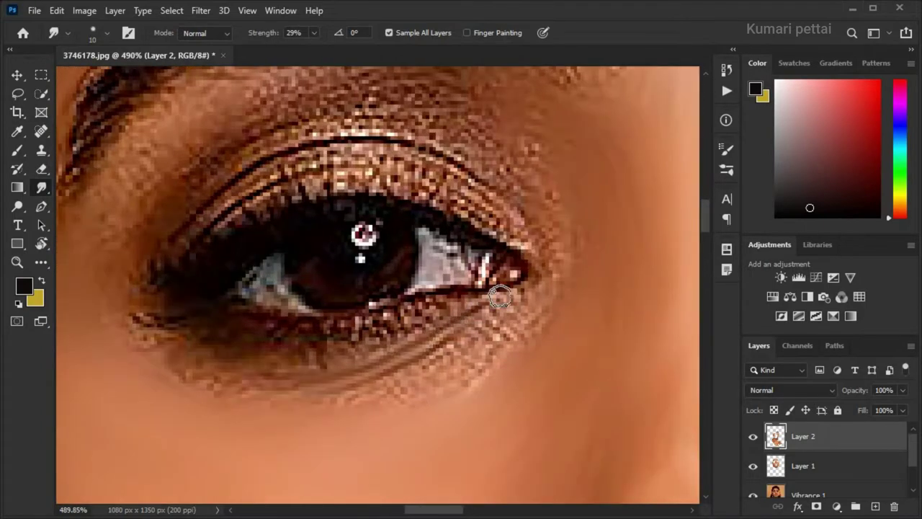
pyautogui.scroll(3, 450, 311)
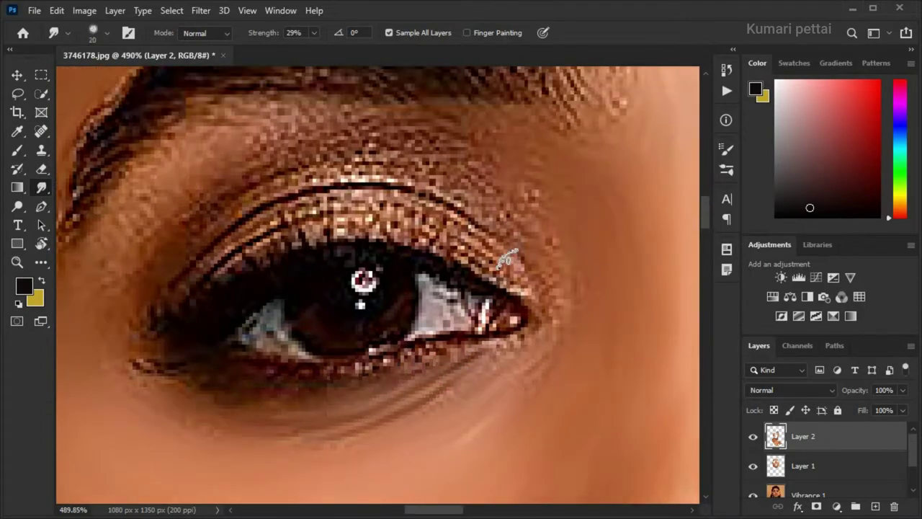
pyautogui.scroll(3, 536, 346)
# Resize the brush, smooth the skin around the other eye, and fit the portrait in view
pyautogui.press(']')
pyautogui.scroll(-1, 180, 218)
pyautogui.press('[')
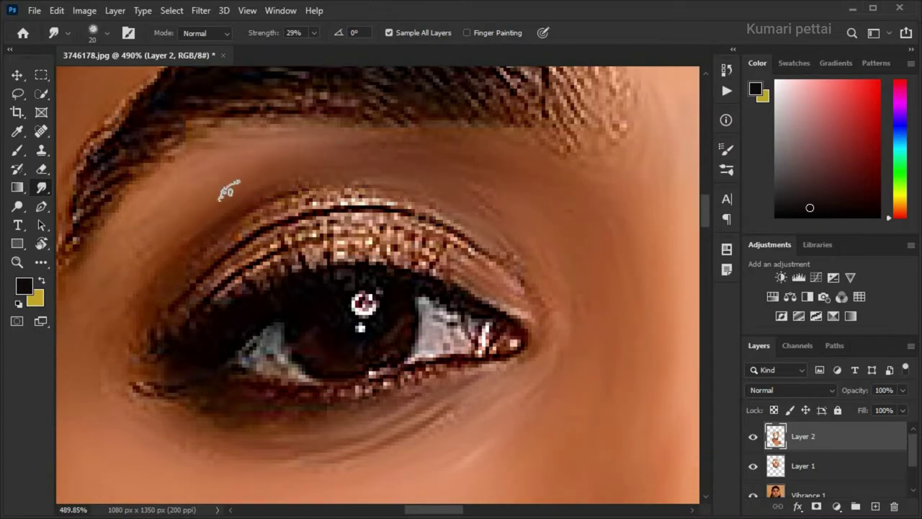
pyautogui.moveTo(226, 189); pyautogui.dragTo(368, 205)
pyautogui.moveTo(216, 273)
pyautogui.mouseDown()
pyautogui.moveTo(461, 237)
pyautogui.moveTo(338, 189)
pyautogui.mouseUp()
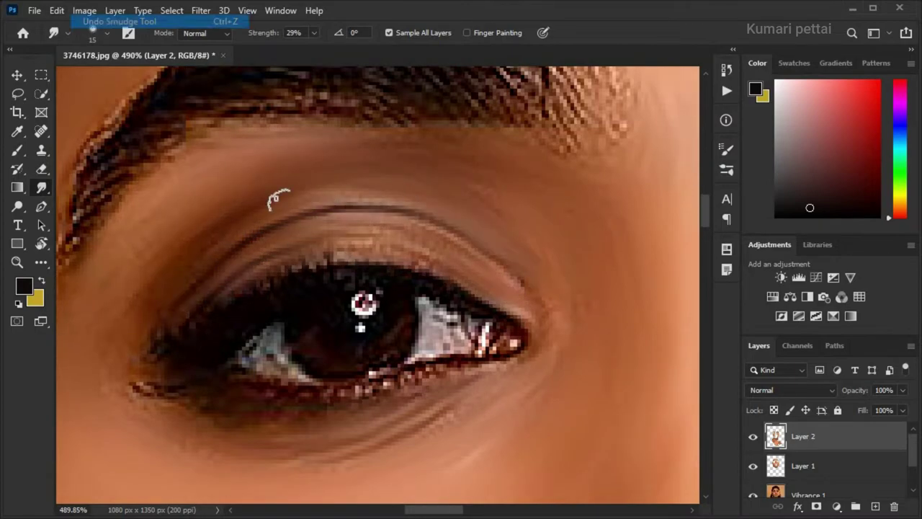
pyautogui.scroll(-3, 216, 324)
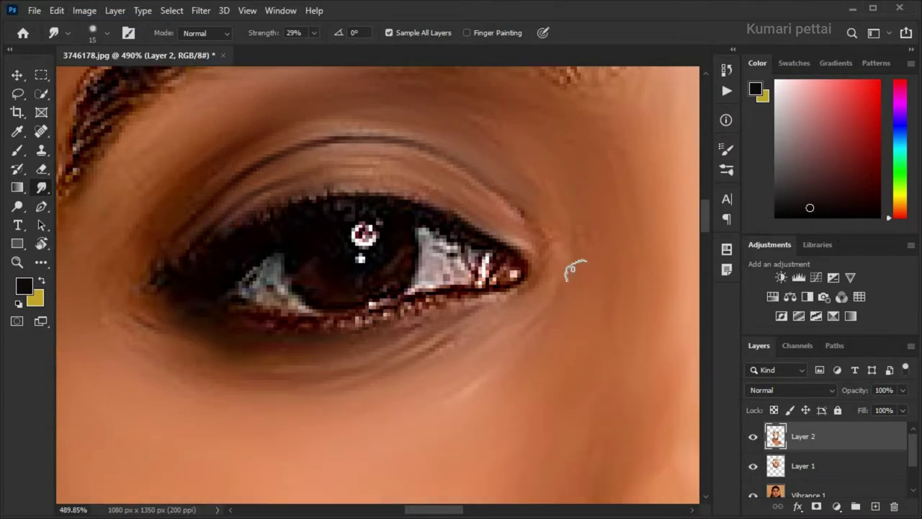
pyautogui.hotkey('ctrl', '0')
pyautogui.scroll(5, 344, 195)
pyautogui.hotkey('ctrl', '0')
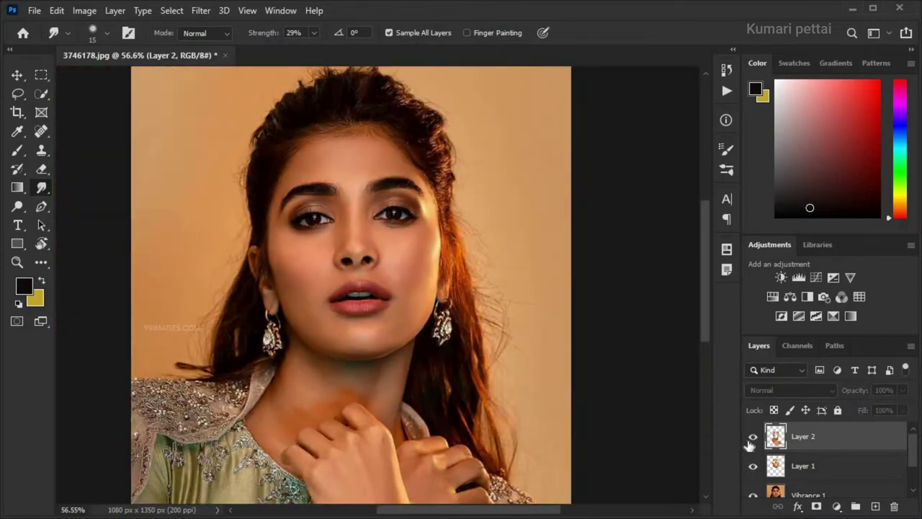
# Smudge the lower lip texture smooth, adjusting the brush size
pyautogui.scroll(8, 350, 287)
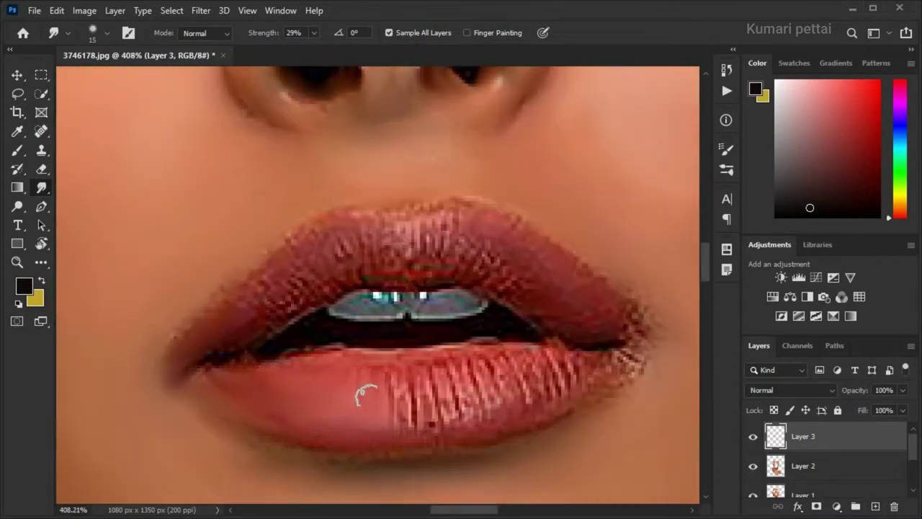
pyautogui.moveTo(445, 369); pyautogui.dragTo(533, 369)
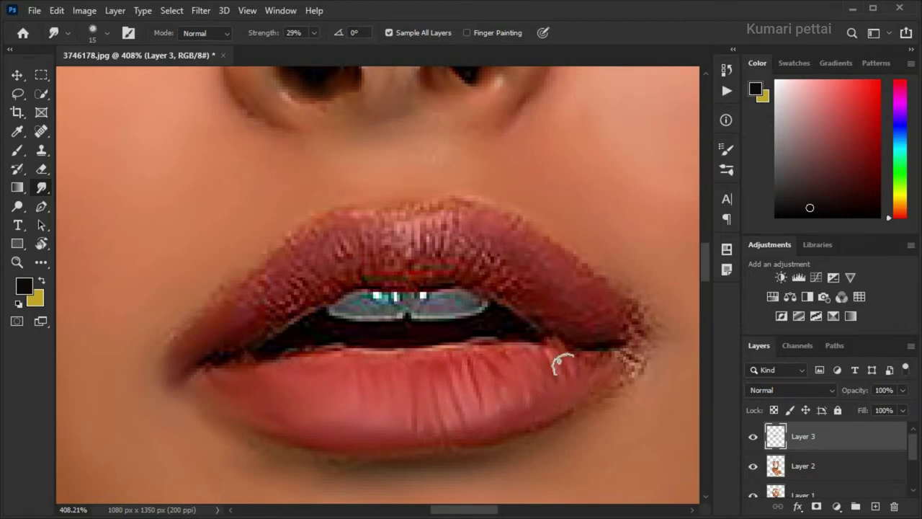
pyautogui.scroll(1, 288, 315)
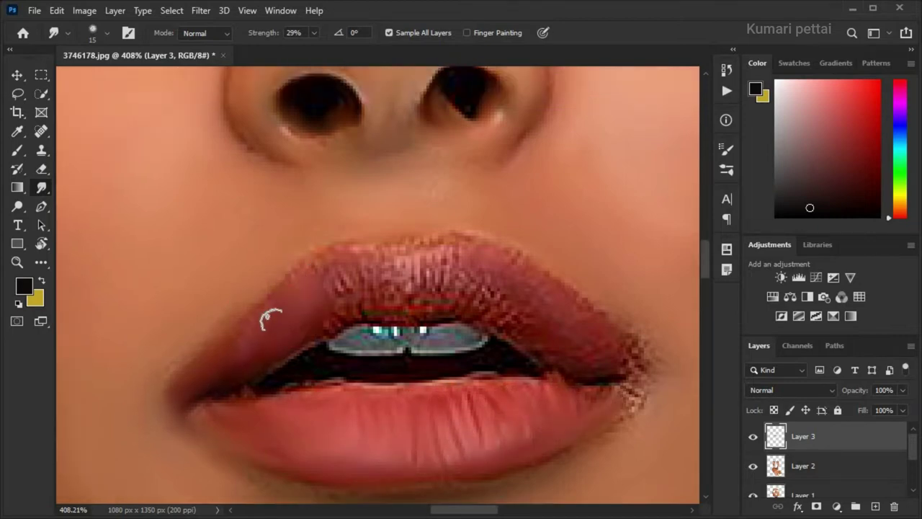
pyautogui.scroll(1, 308, 239)
pyautogui.scroll(2, 375, 303)
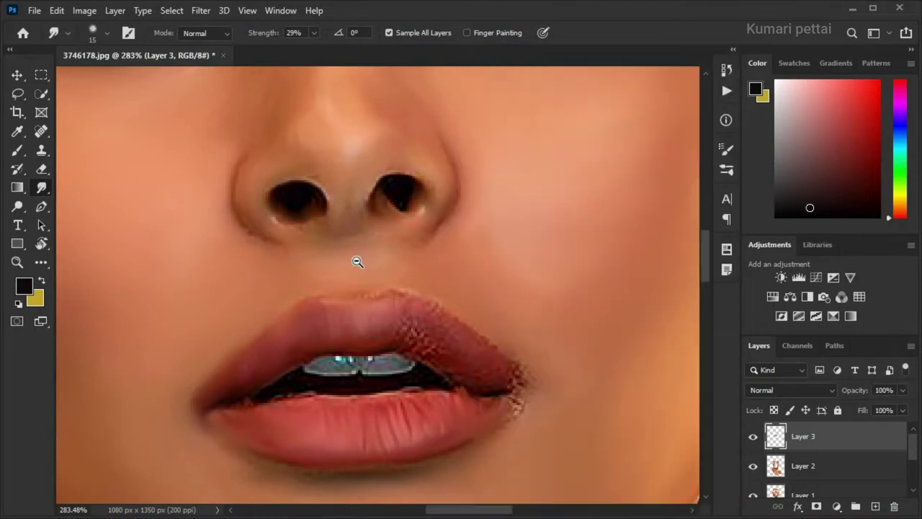
pyautogui.press('[')
pyautogui.press(']')
pyautogui.press(']')
pyautogui.scroll(-2, 404, 326)
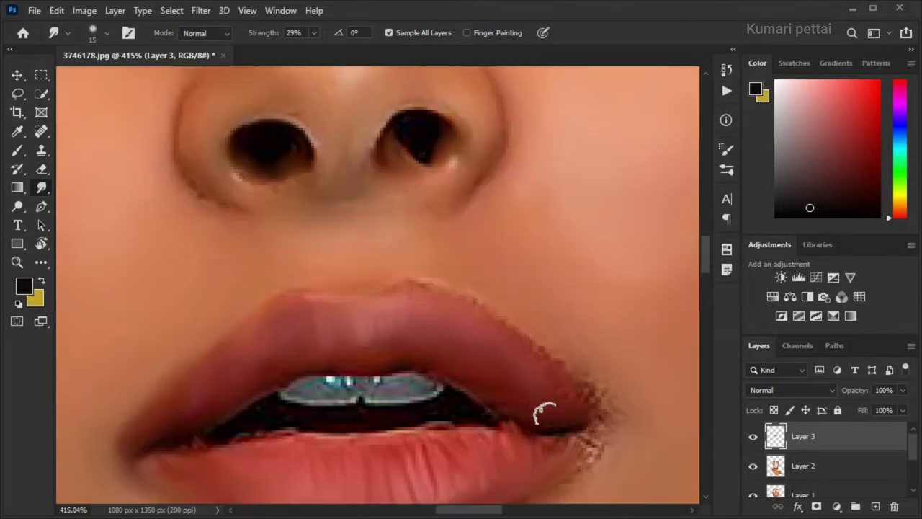
pyautogui.scroll(-1, 542, 412)
# Use a smaller brush along the lip line and undo the unwanted stroke
pyautogui.press('[')
pyautogui.press('[')
pyautogui.press('[')
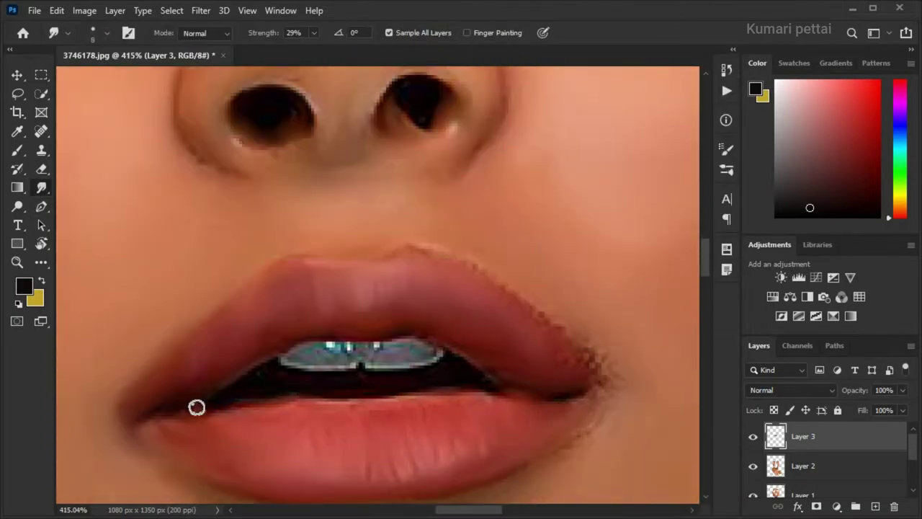
pyautogui.hotkey('ctrl', 'z')
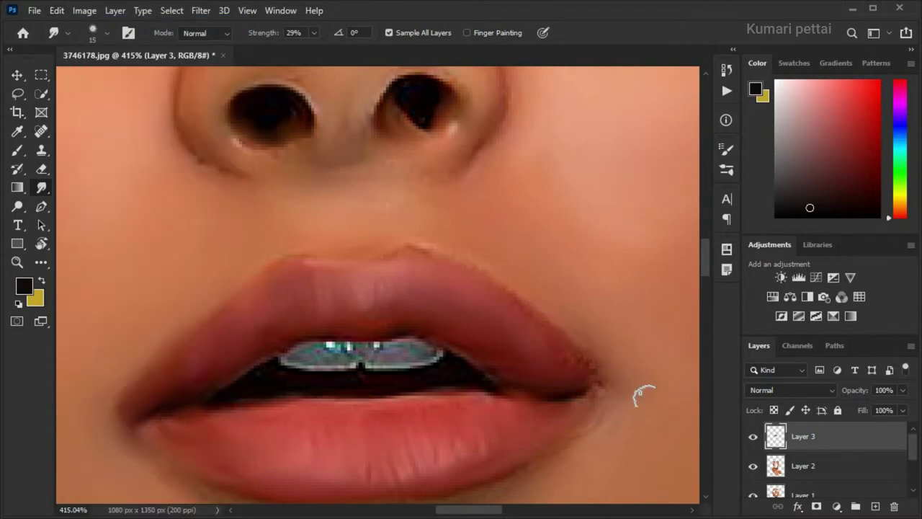
pyautogui.scroll(-2, 643, 395)
pyautogui.scroll(-5, 504, 324)
pyautogui.scroll(3, 381, 252)
pyautogui.scroll(3, 375, 264)
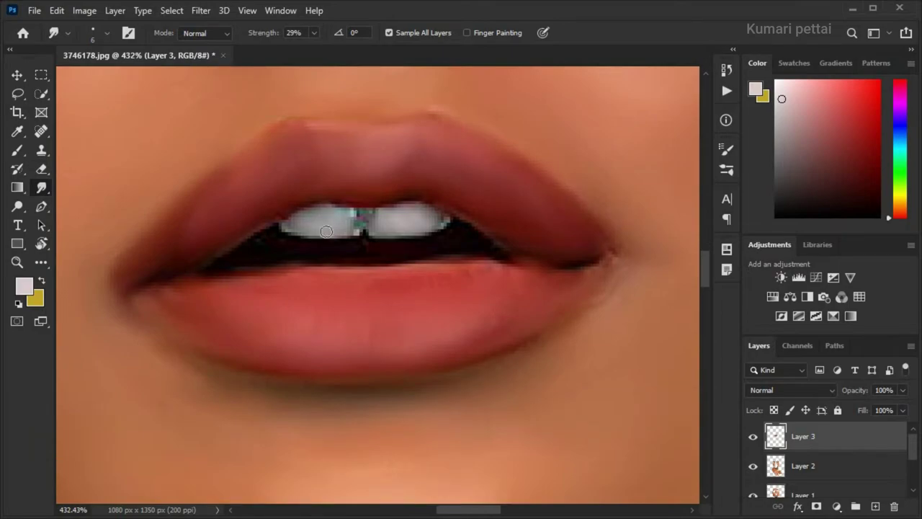
pyautogui.scroll(-3, 442, 195)
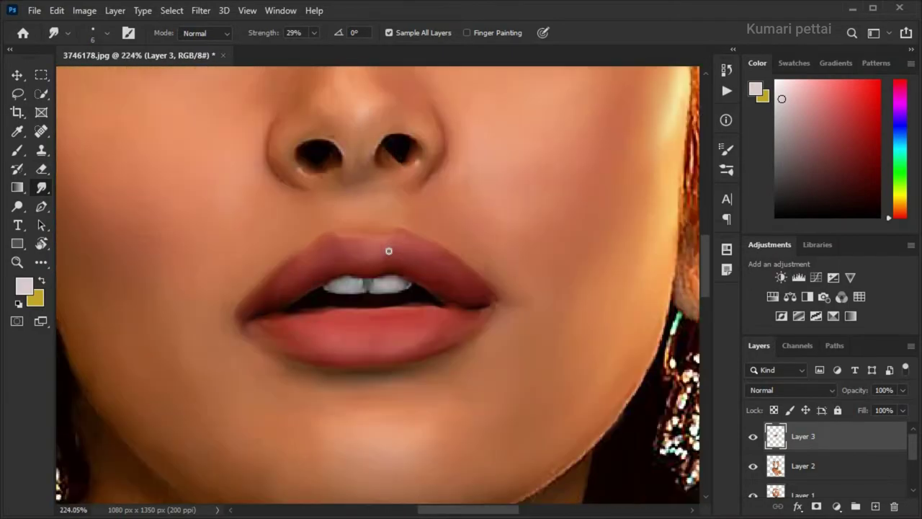
pyautogui.scroll(-5, 432, 206)
pyautogui.scroll(-2, 432, 206)
# Revert the teeth painting strokes by returning to an earlier History state
pyautogui.click(606, 180)
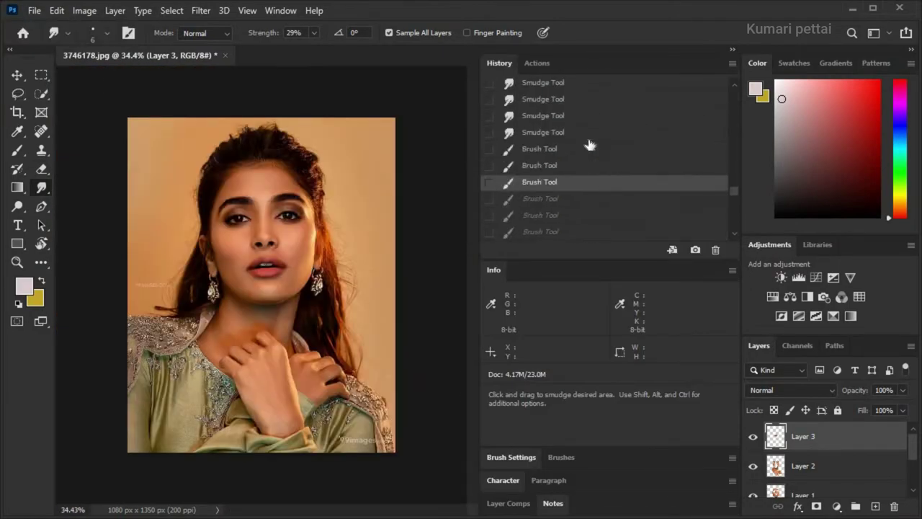
pyautogui.click(589, 117)
pyautogui.click(732, 49)
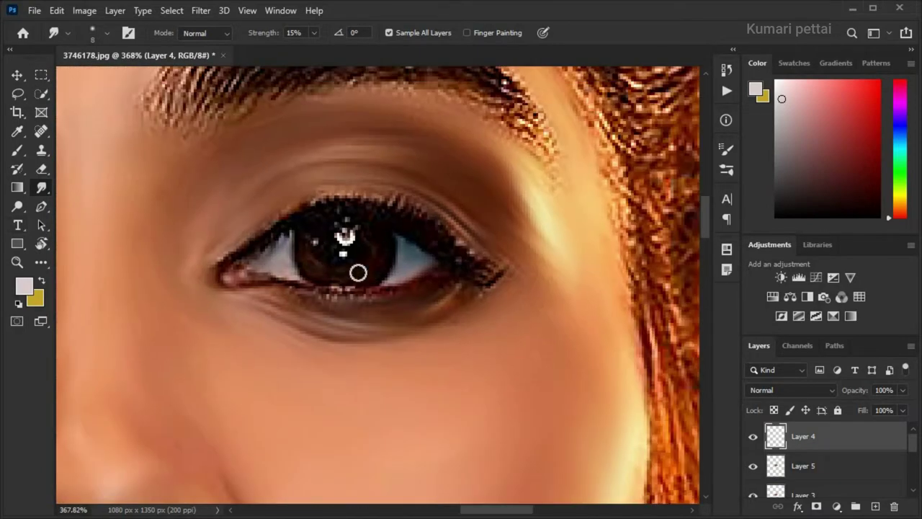
# Paint shading into the eyes with a soft Brush in dark brown and black
pyautogui.click(18, 151)
pyautogui.keyDown('alt'); pyautogui.click(307, 248); pyautogui.keyUp('alt')
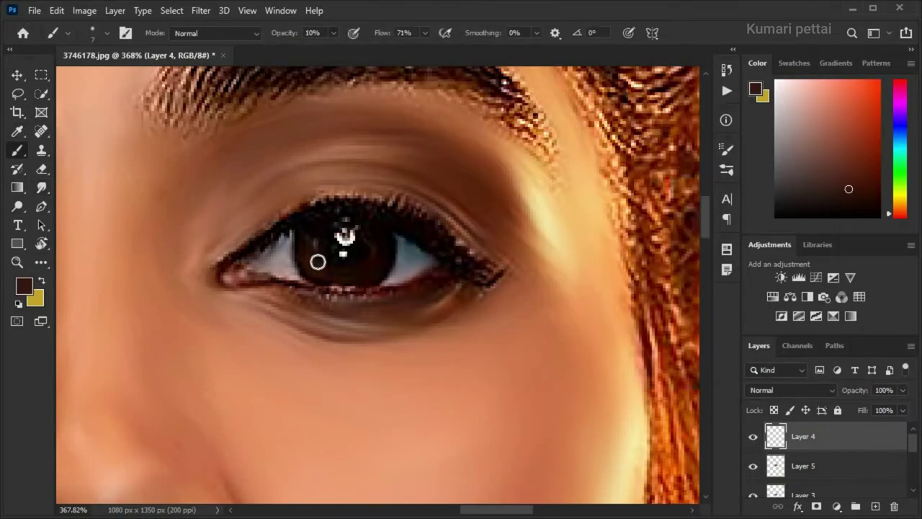
pyautogui.moveTo(342, 276)
pyautogui.mouseDown()
pyautogui.moveTo(227, 205)
pyautogui.moveTo(580, 190)
pyautogui.moveTo(339, 165)
pyautogui.mouseUp()
pyautogui.keyDown('alt'); pyautogui.click(251, 189); pyautogui.keyUp('alt')
# Add a new layer, select Layer 6 and zoom in on the left eye
pyautogui.click(791, 390)
pyautogui.press('Escape')
pyautogui.click(875, 507)
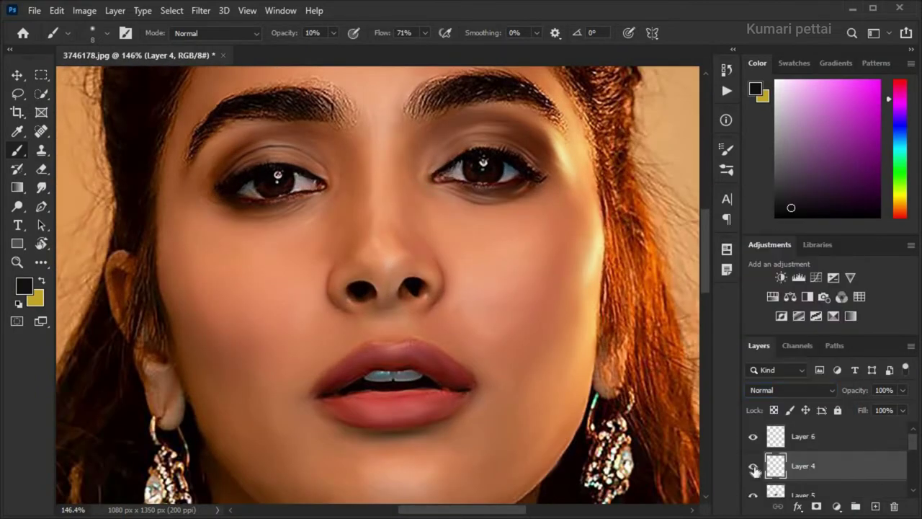
pyautogui.click(803, 436)
pyautogui.press('z')
pyautogui.click(432, 33)
pyautogui.moveTo(330, 206); pyautogui.dragTo(403, 206)
pyautogui.click(20, 151)
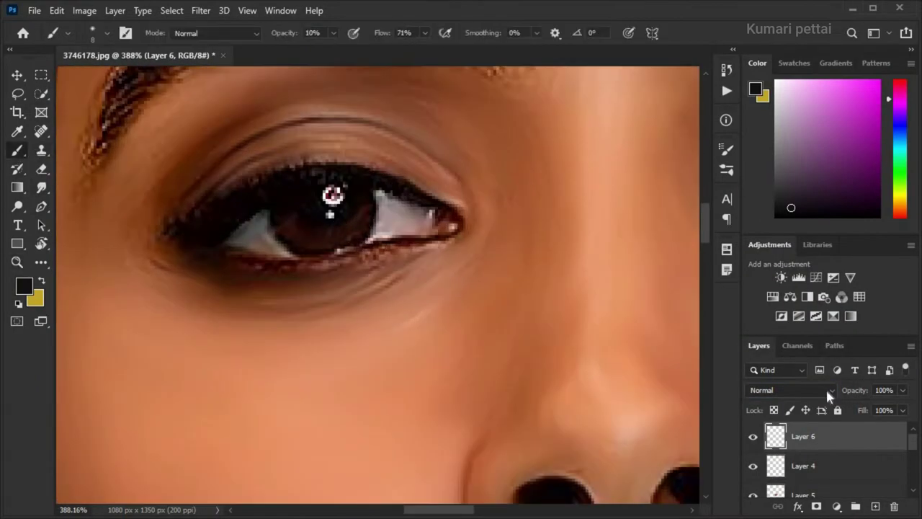
# Set the layer blend mode to Linear Dodge (Add) and give Layer 8 a white mask
pyautogui.click(827, 390)
pyautogui.click(777, 306)
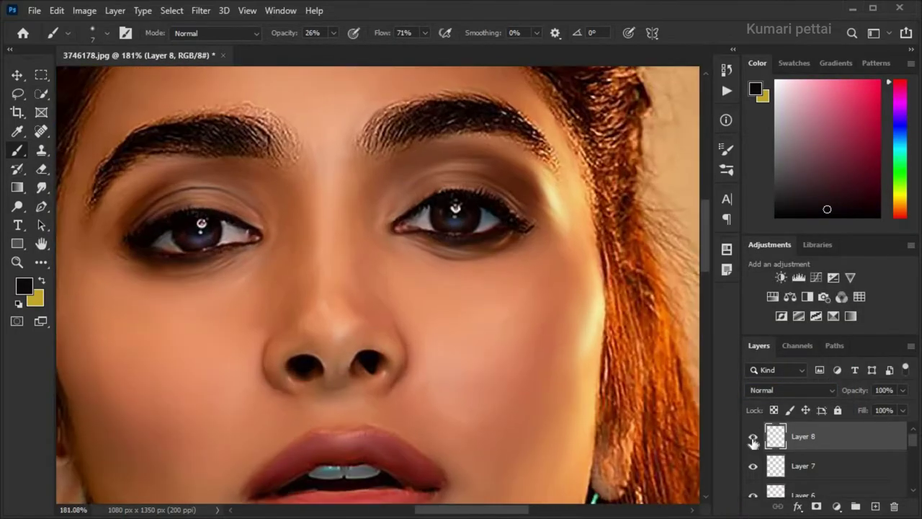
pyautogui.click(816, 506)
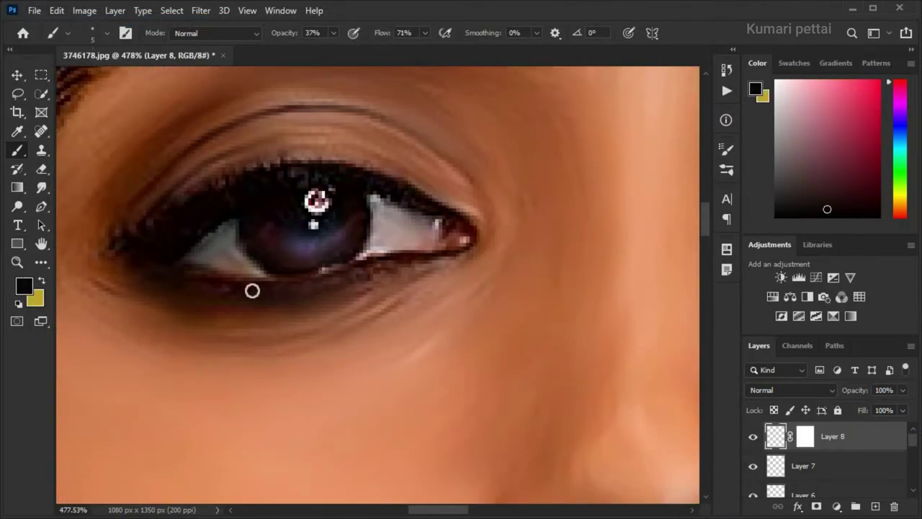
pyautogui.hscroll(5, 486, 263)
# Fit the portrait on screen, add a new empty layer and choose a Smudge brush tip
pyautogui.hotkey('ctrl', '0')
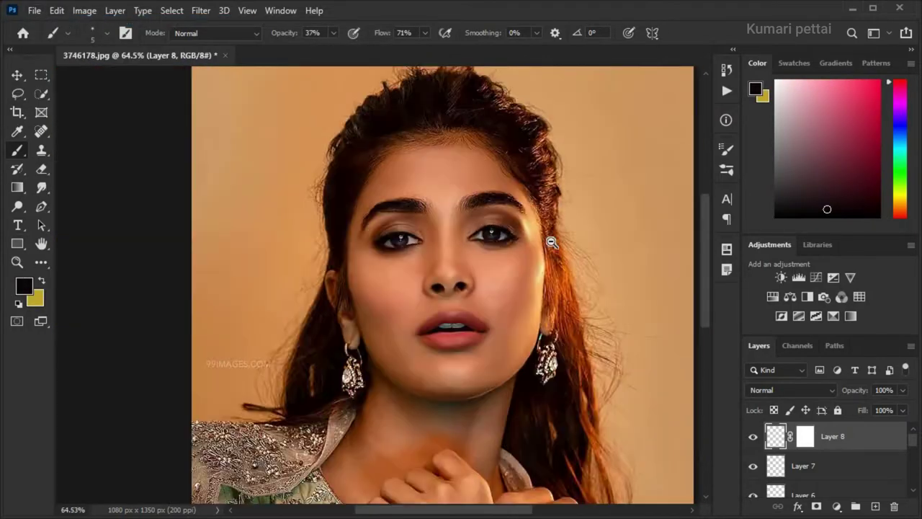
pyautogui.press('z')
pyautogui.hotkey('ctrl', 'shift', 'alt', 'n')
pyautogui.scroll(8, 335, 247)
pyautogui.press('r')
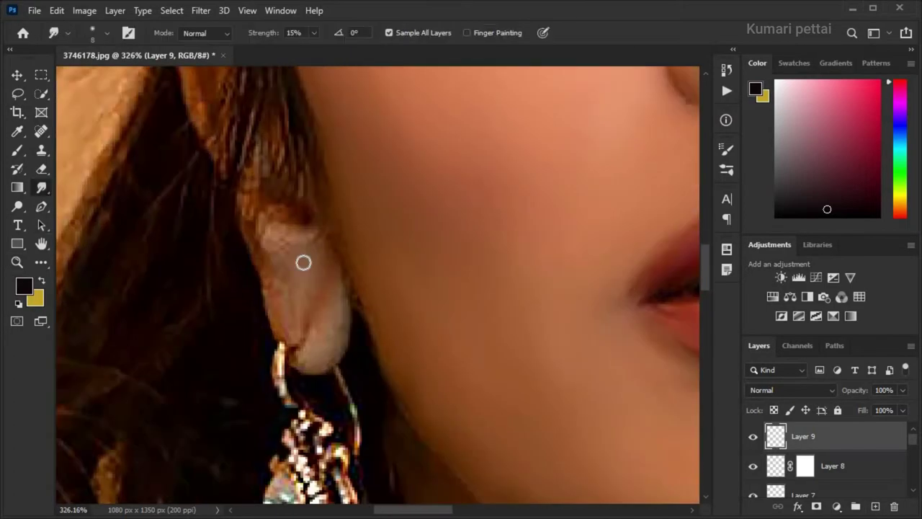
pyautogui.click(107, 32)
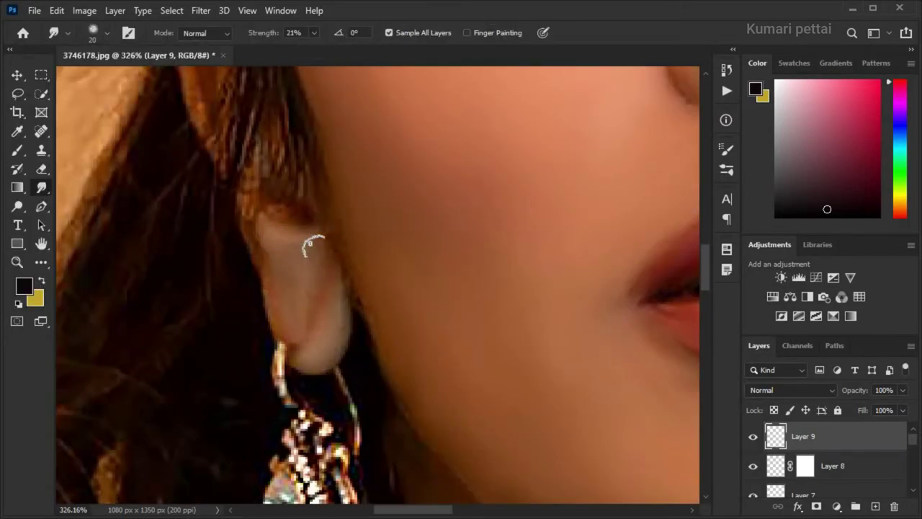
pyautogui.scroll(-3, 251, 247)
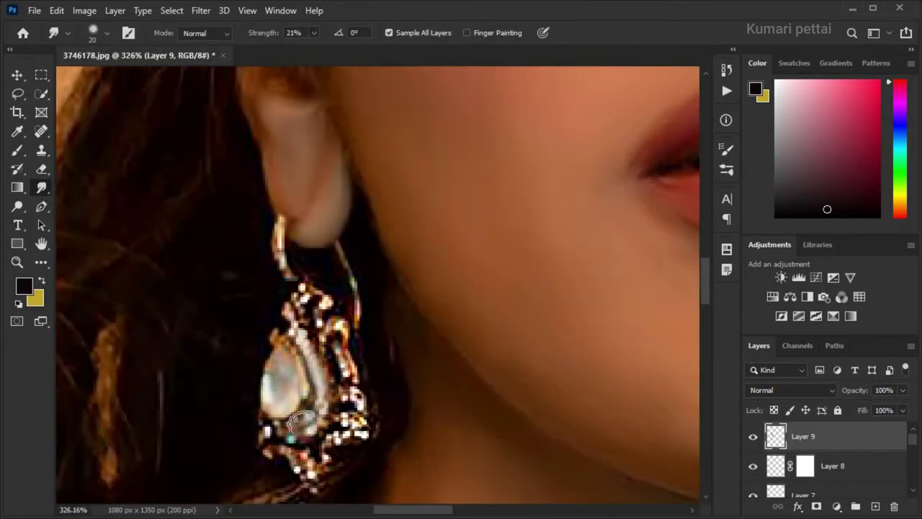
# Smudge the earring pendant and lower loops into soft swirls at 21% strength
pyautogui.moveTo(295, 420); pyautogui.dragTo(284, 370)
pyautogui.scroll(-2, 284, 370)
pyautogui.scroll(2, 296, 302)
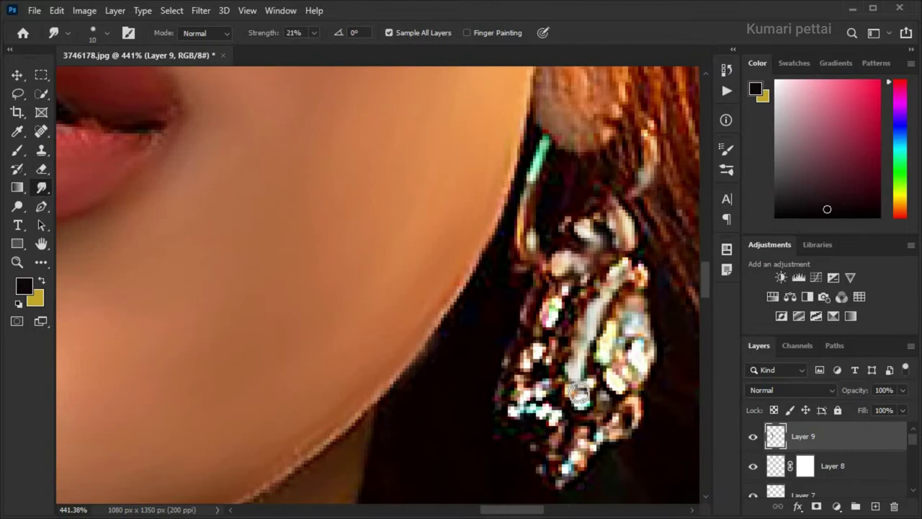
pyautogui.moveTo(619, 270); pyautogui.dragTo(617, 422)
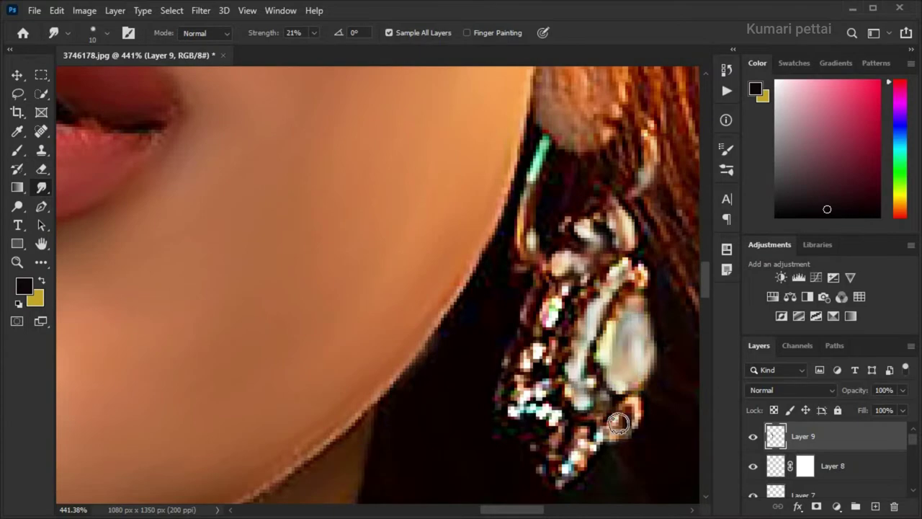
pyautogui.scroll(-1, 617, 422)
pyautogui.moveTo(552, 401); pyautogui.dragTo(513, 396)
pyautogui.scroll(1, 542, 477)
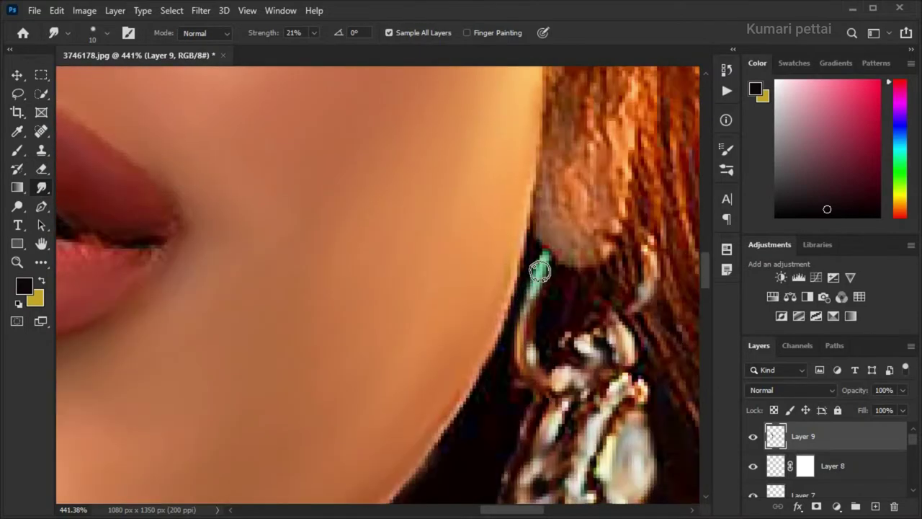
pyautogui.scroll(-1, 526, 396)
pyautogui.moveTo(576, 346)
pyautogui.mouseDown()
pyautogui.moveTo(518, 395)
pyautogui.moveTo(574, 393)
pyautogui.mouseUp()
pyautogui.scroll(-1, 518, 395)
pyautogui.hotkey('ctrl', '0')
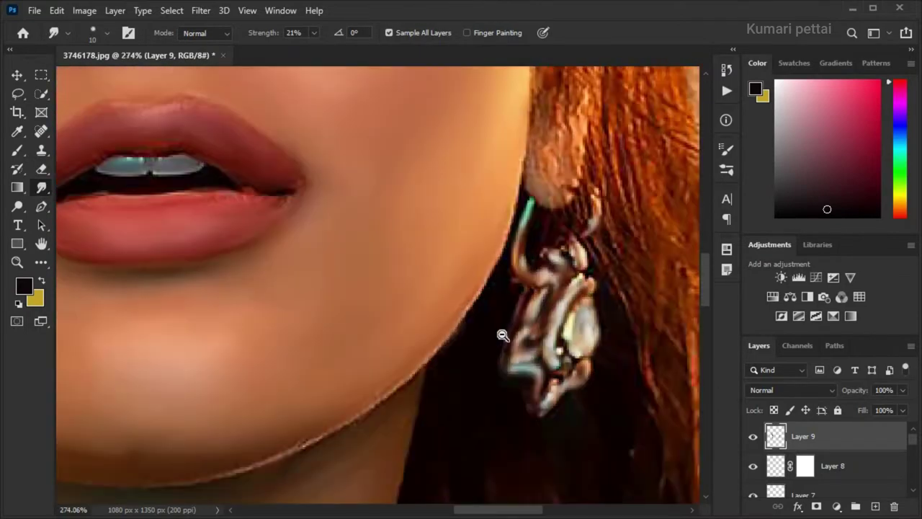
# Smear the hairs and edges of both eyebrows into painted strands on Layer 11
pyautogui.press('z')
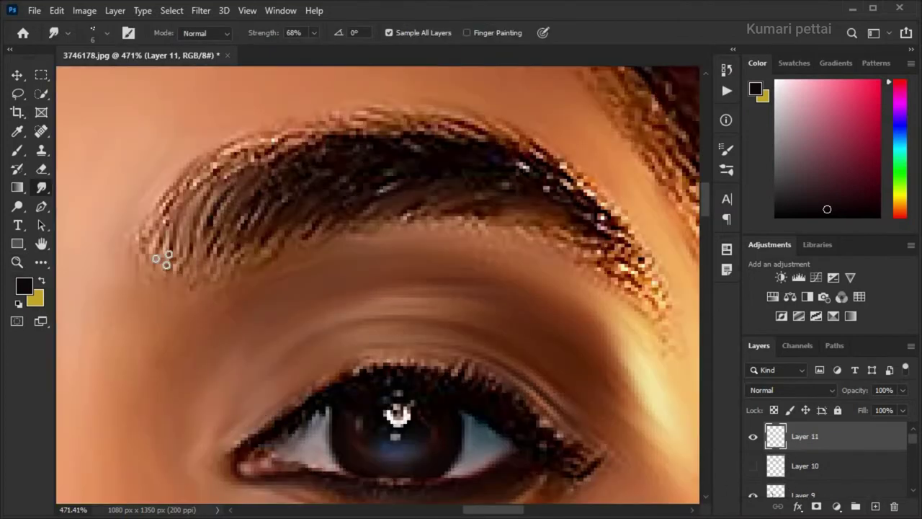
pyautogui.moveTo(164, 257)
pyautogui.mouseDown()
pyautogui.moveTo(323, 190)
pyautogui.moveTo(514, 181)
pyautogui.moveTo(306, 224)
pyautogui.mouseUp()
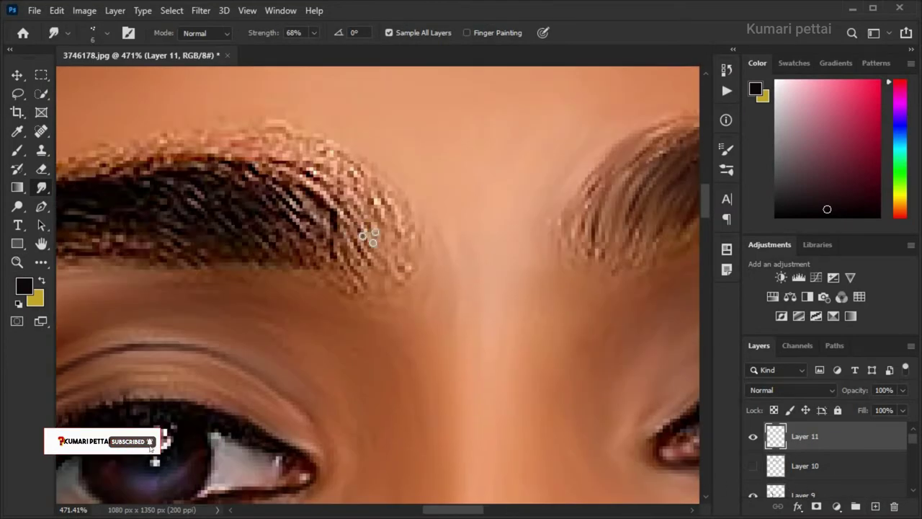
pyautogui.moveTo(370, 237)
pyautogui.mouseDown()
pyautogui.moveTo(375, 195)
pyautogui.moveTo(395, 210)
pyautogui.mouseUp()
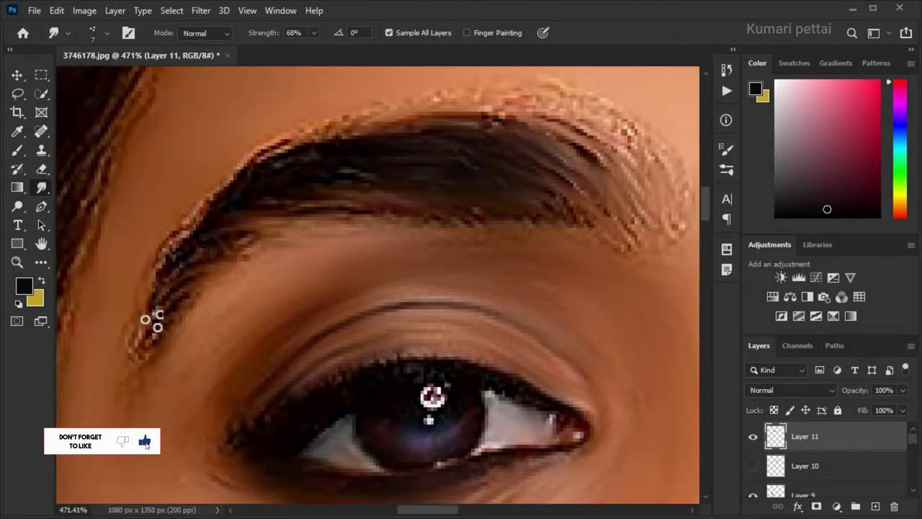
pyautogui.moveTo(154, 319)
pyautogui.mouseDown()
pyautogui.moveTo(270, 173)
pyautogui.moveTo(103, 313)
pyautogui.mouseUp()
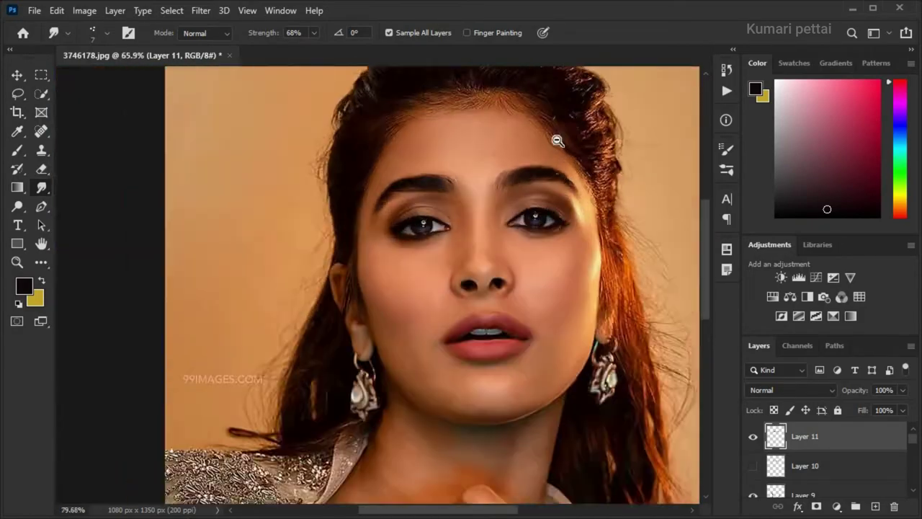
pyautogui.hotkey('alt', 'space')
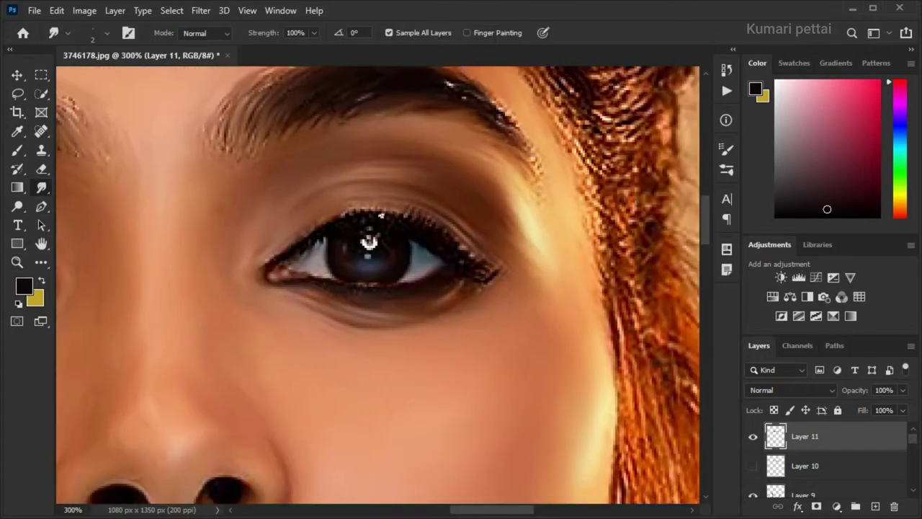
# Undo the unwanted smudge stroke beneath the eye with Edit > Undo Smudge Tool
pyautogui.scroll(2, 340, 253)
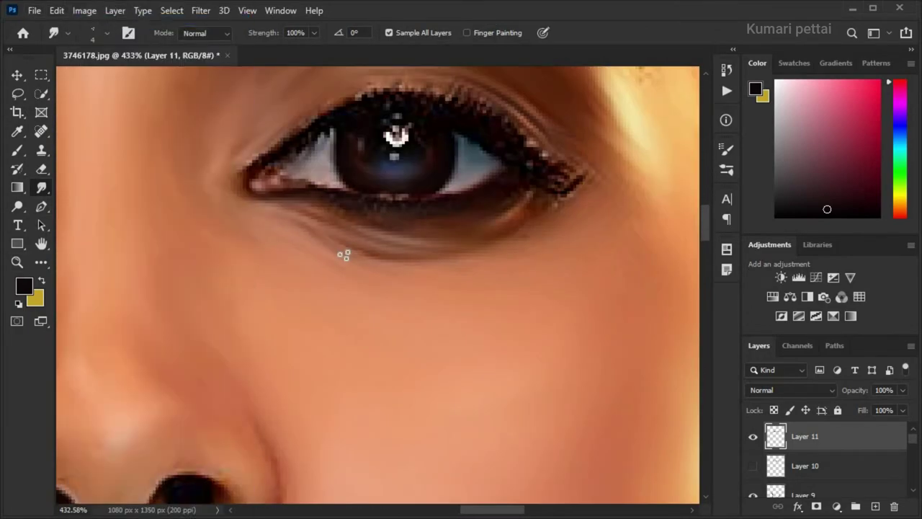
pyautogui.click(55, 12)
pyautogui.click(85, 23)
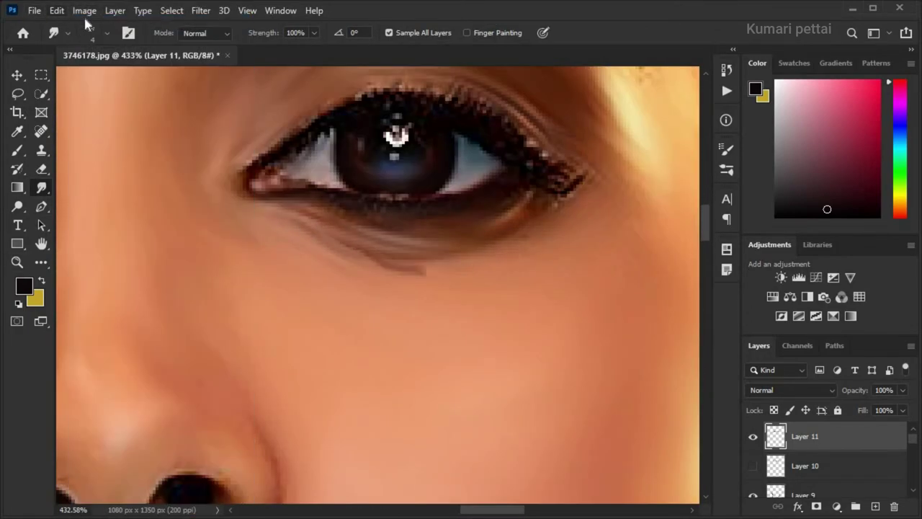
pyautogui.hscroll(-5, 204, 270)
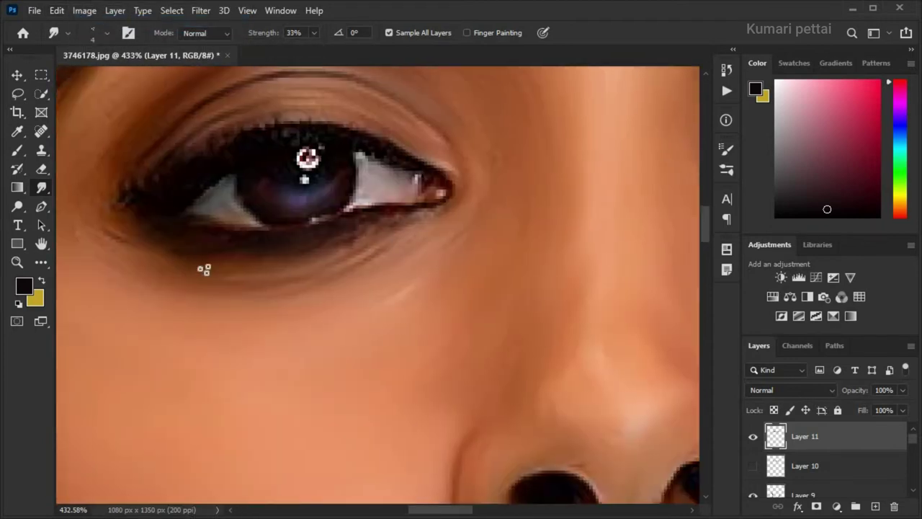
pyautogui.scroll(1, 325, 240)
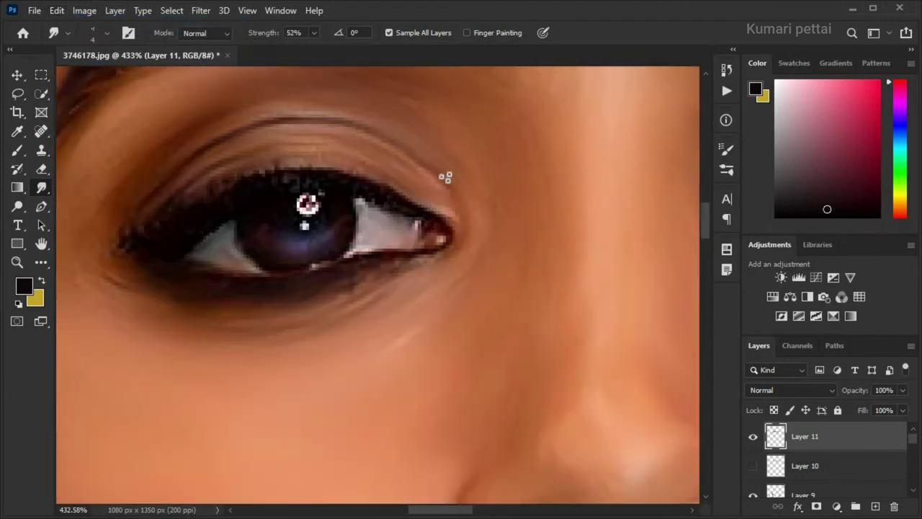
pyautogui.hotkey('ctrl', '0')
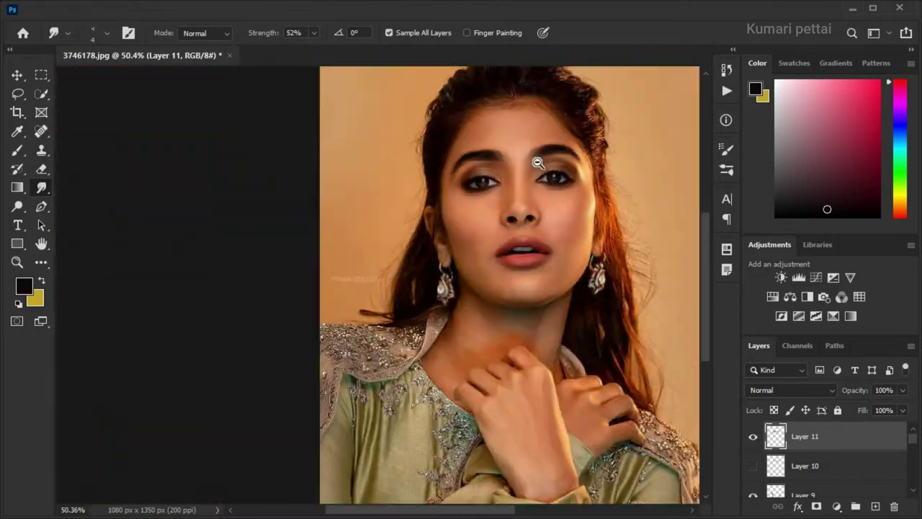
pyautogui.scroll(2, 331, 216)
pyautogui.scroll(3, 331, 216)
# Raise smudge strength to 88% and step back to an earlier History state
pyautogui.press('8')
pyautogui.press('8')
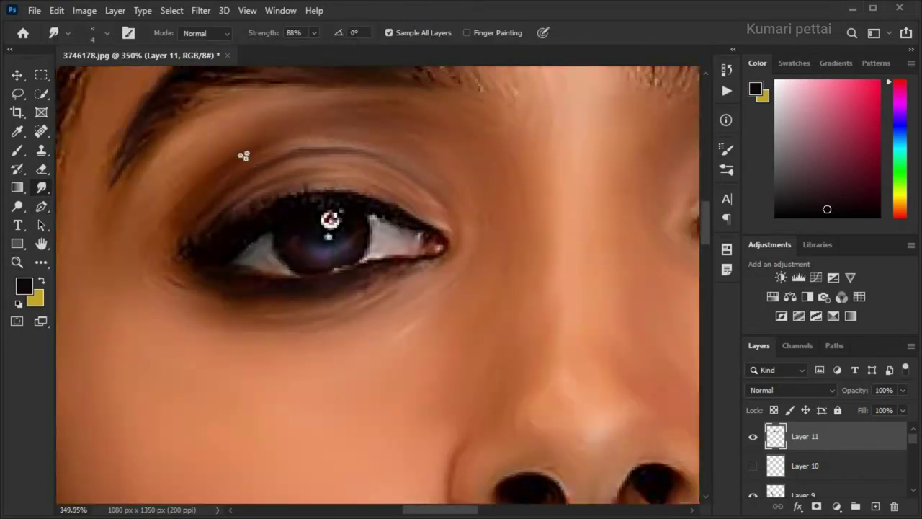
pyautogui.hotkey('ctrl', '0')
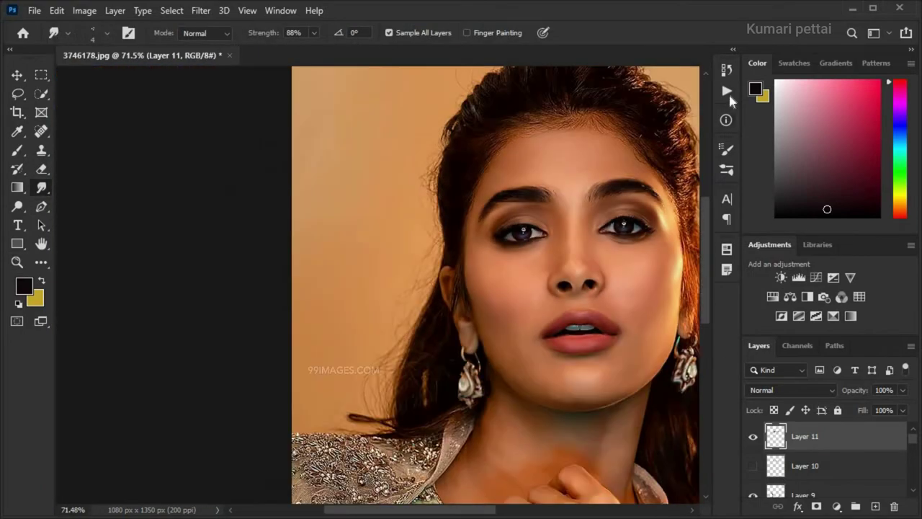
pyautogui.click(726, 69)
pyautogui.click(726, 68)
pyautogui.scroll(5, 304, 197)
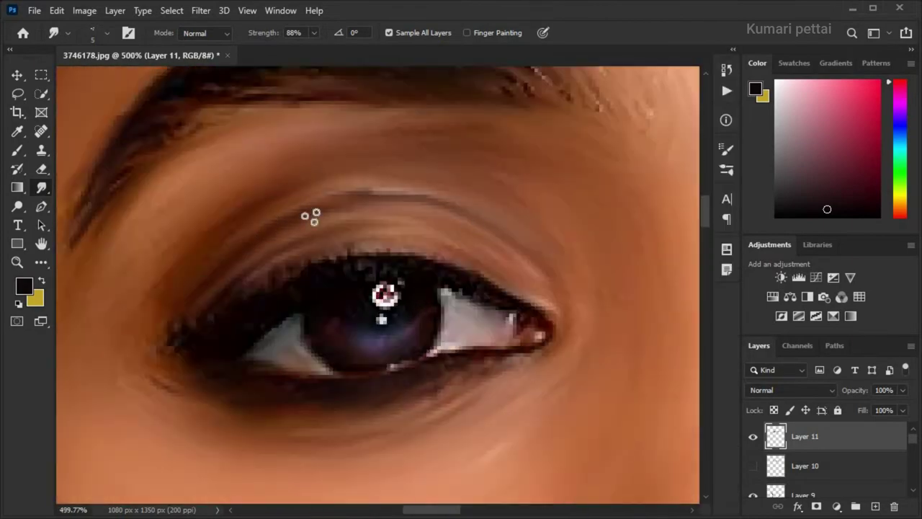
pyautogui.scroll(-5, 331, 238)
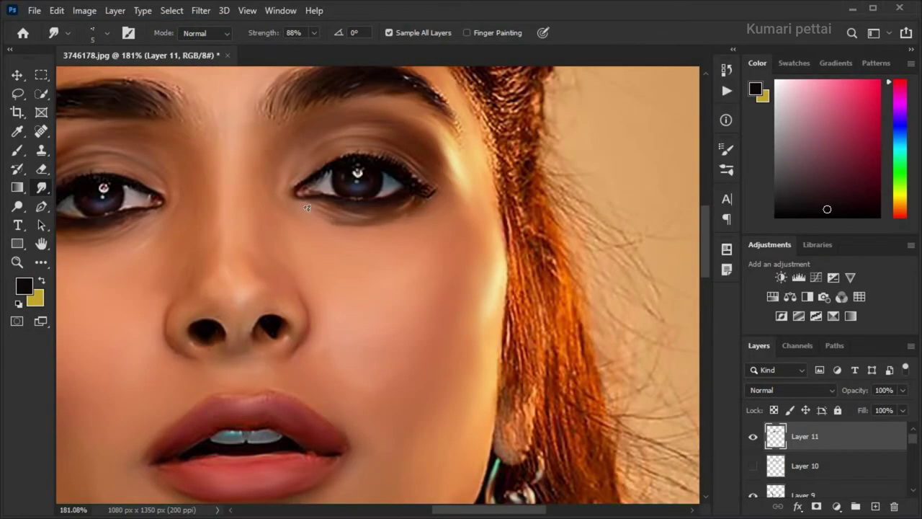
pyautogui.hotkey('ctrl', '0')
pyautogui.scroll(2, 331, 216)
pyautogui.click(726, 68)
pyautogui.click(572, 208)
pyautogui.click(734, 50)
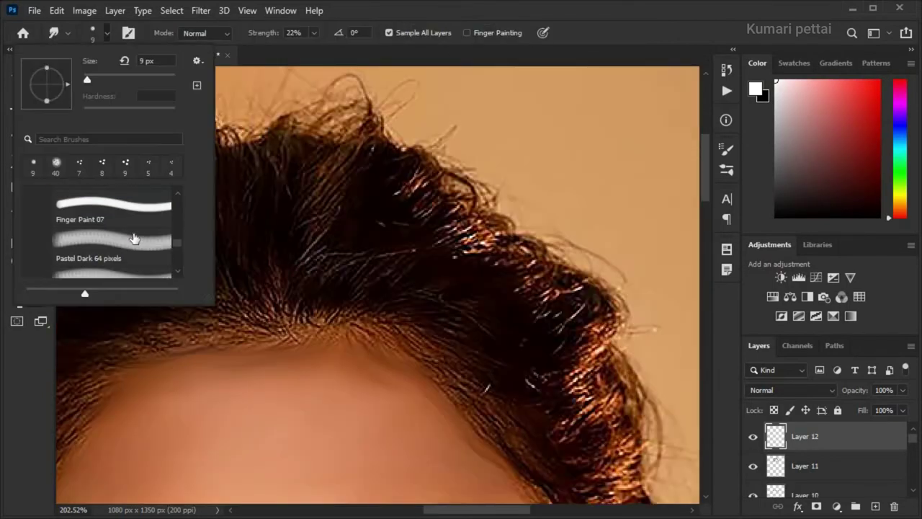
# Pick a watercolour smudge brush and tilt the canvas to follow the hair direction
pyautogui.scroll(-2, 133, 238)
pyautogui.scroll(-2, 134, 237)
pyautogui.scroll(-2, 130, 231)
pyautogui.click(127, 227)
pyautogui.press('Return')
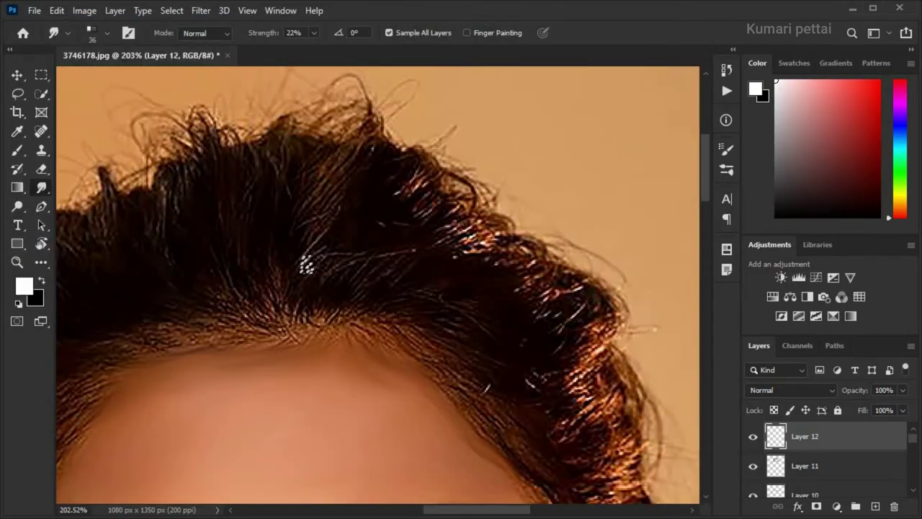
pyautogui.press('r')
pyautogui.moveTo(269, 179); pyautogui.dragTo(345, 208)
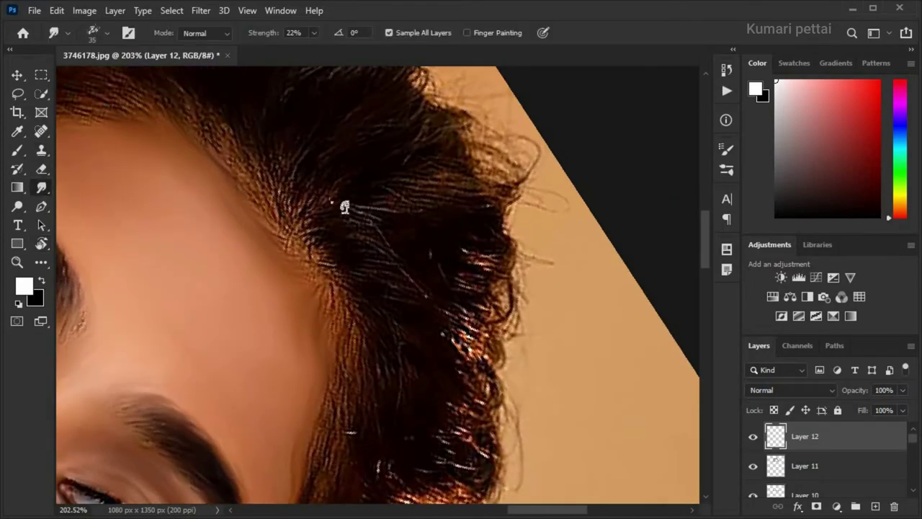
# Set the Smudge brush to hair 2 at 25 px with a 176° tip angle
pyautogui.scroll(1, 351, 240)
pyautogui.click(106, 33)
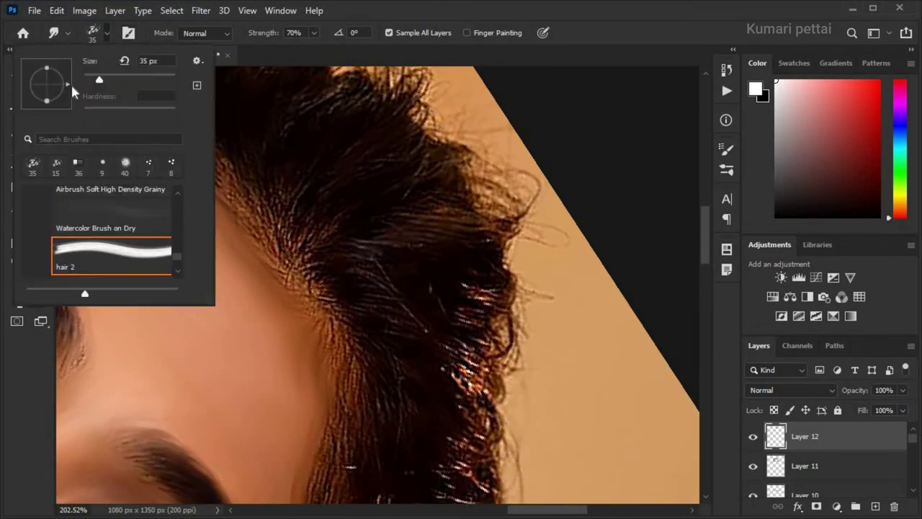
pyautogui.press('Return')
pyautogui.moveTo(63, 82)
pyautogui.mouseDown()
pyautogui.moveTo(57, 68)
pyautogui.moveTo(95, 81)
pyautogui.mouseUp()
pyautogui.scroll(-1, 403, 263)
pyautogui.scroll(-1, 397, 305)
pyautogui.click(106, 33)
pyautogui.moveTo(41, 70); pyautogui.dragTo(30, 84)
pyautogui.press('Return')
# Rotate the canvas over to work along the hairline on Layer 12
pyautogui.scroll(-2, 350, 206)
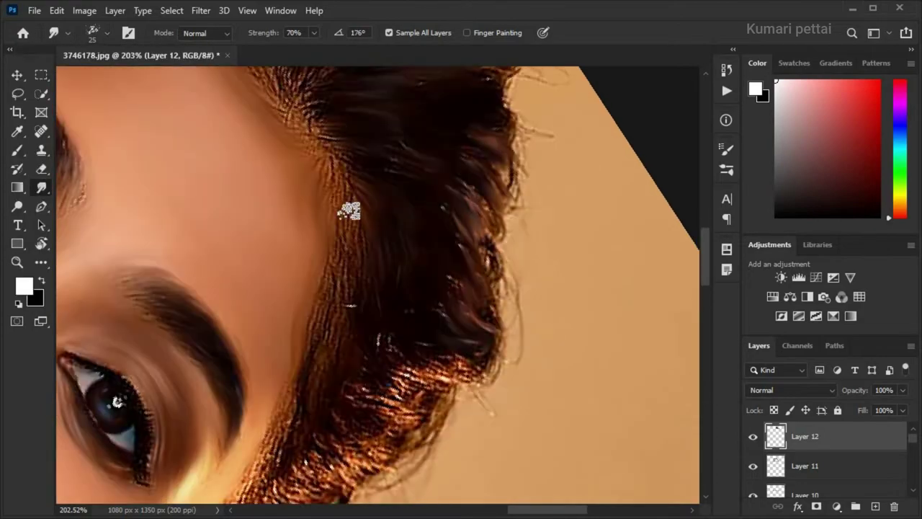
pyautogui.scroll(1, 440, 277)
pyautogui.scroll(3, 440, 277)
pyautogui.scroll(3, 396, 243)
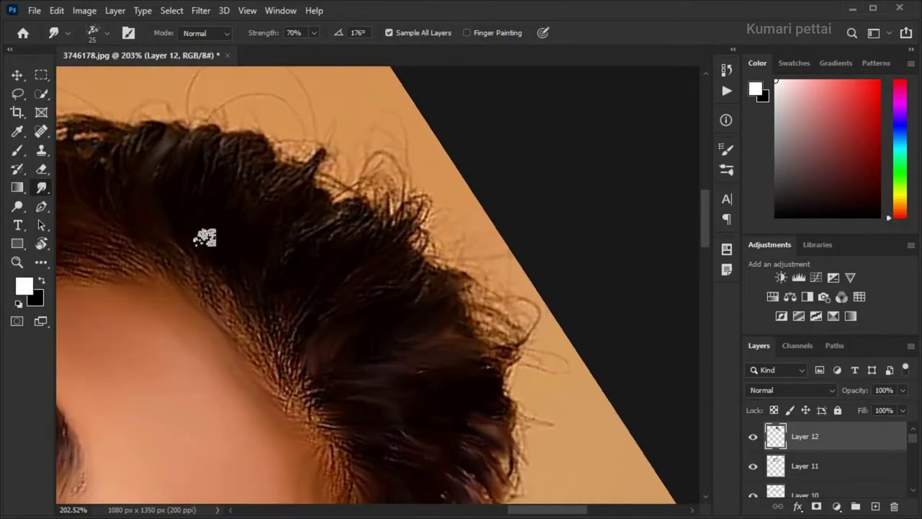
pyautogui.press('r')
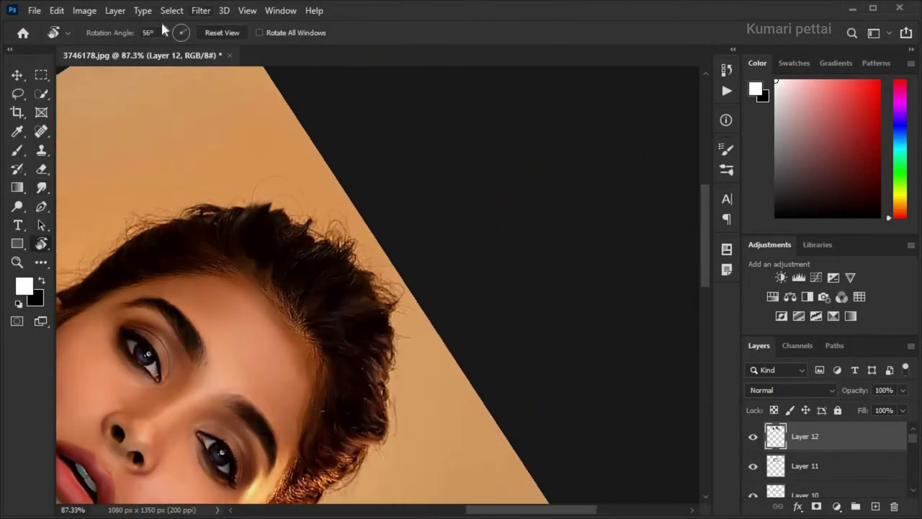
pyautogui.moveTo(319, 251); pyautogui.dragTo(358, 350)
pyautogui.scroll(3, 328, 271)
pyautogui.scroll(2, 319, 212)
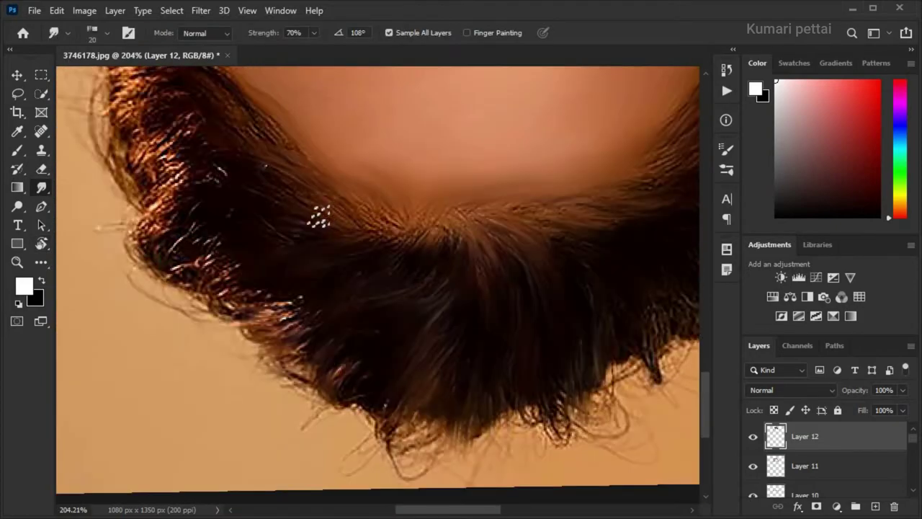
pyautogui.scroll(2, 257, 243)
pyautogui.scroll(2, 206, 325)
pyautogui.scroll(1, 98, 284)
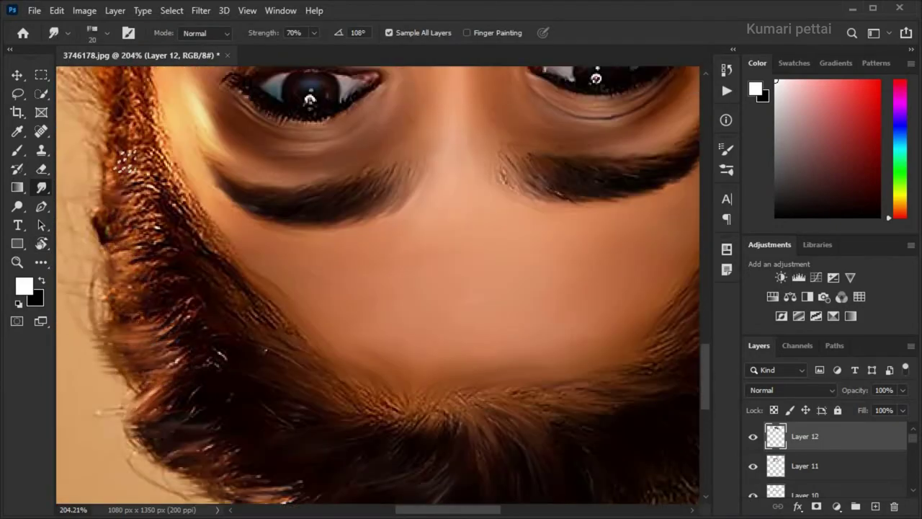
pyautogui.scroll(2, 216, 252)
# Reset the canvas rotation upright and fit the portrait on screen
pyautogui.press('r')
pyautogui.click(222, 32)
pyautogui.scroll(2, 303, 250)
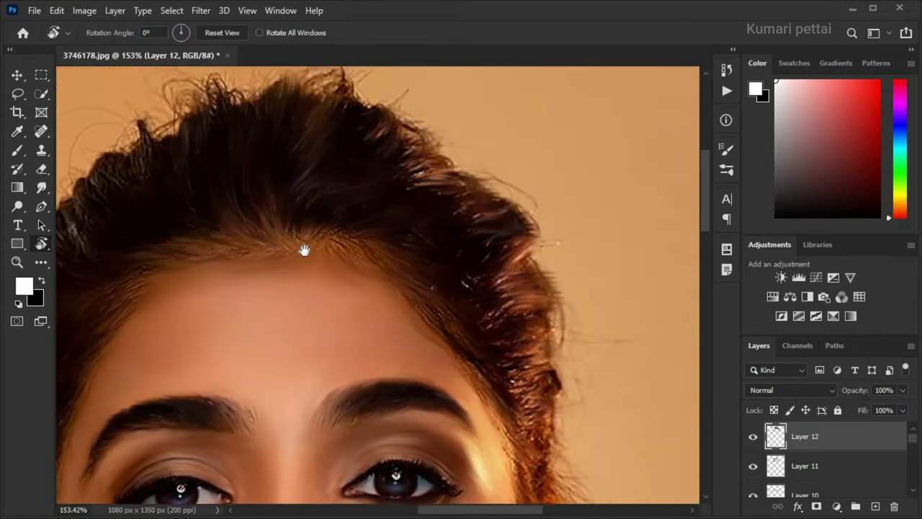
pyautogui.hotkey('ctrl', '0')
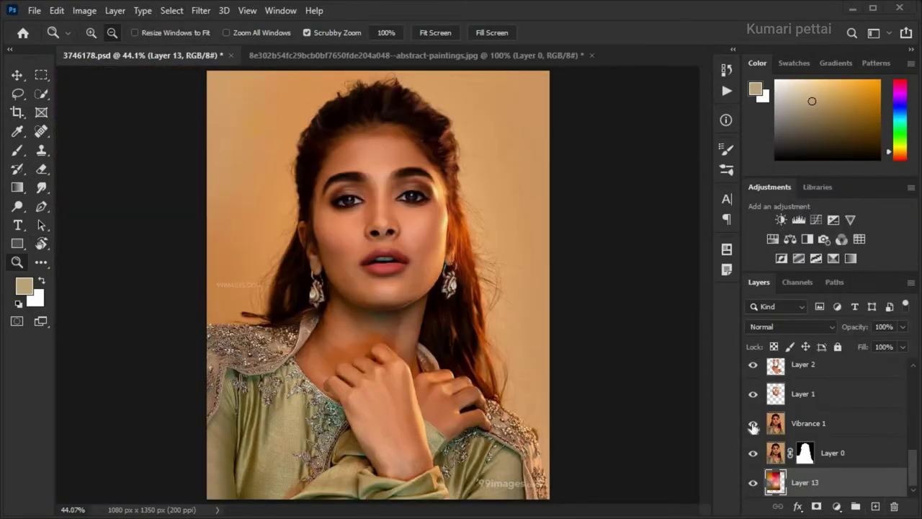
# Hide Vibrance 1 and scale Layer 13's abstract painting to about 132% to fill the canvas
pyautogui.click(753, 427)
pyautogui.press('v')
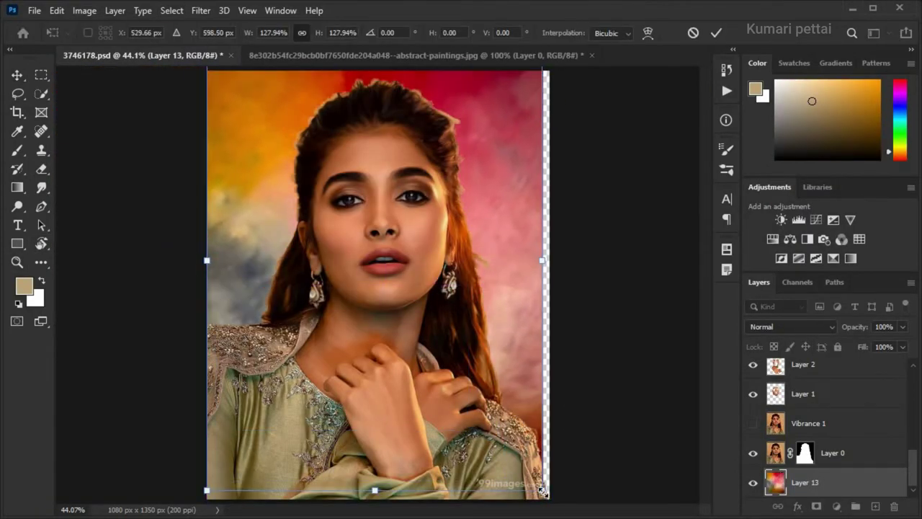
pyautogui.moveTo(468, 430); pyautogui.dragTo(566, 403)
pyautogui.hotkey('ctrl', '-')
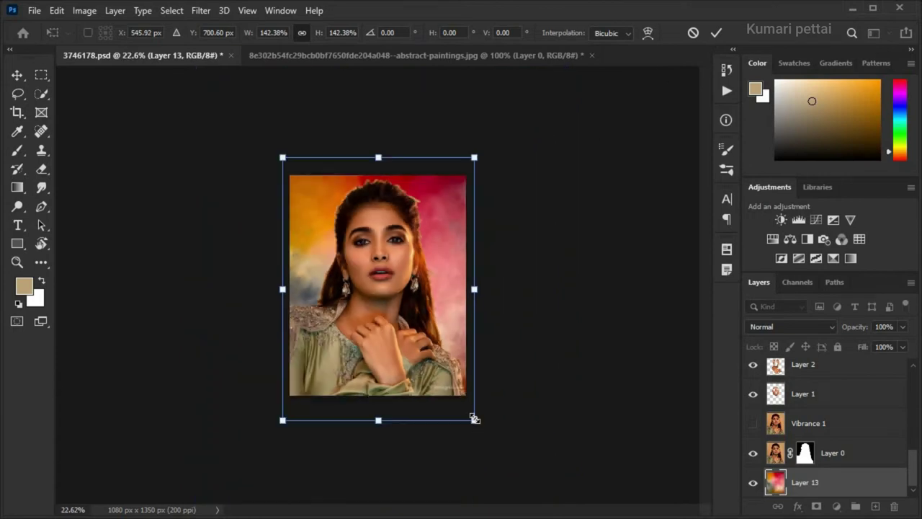
pyautogui.moveTo(473, 418); pyautogui.dragTo(468, 412)
pyautogui.click(715, 33)
# Add a layer mask and select the Brush tool for mask painting
pyautogui.hotkey('ctrl', '0')
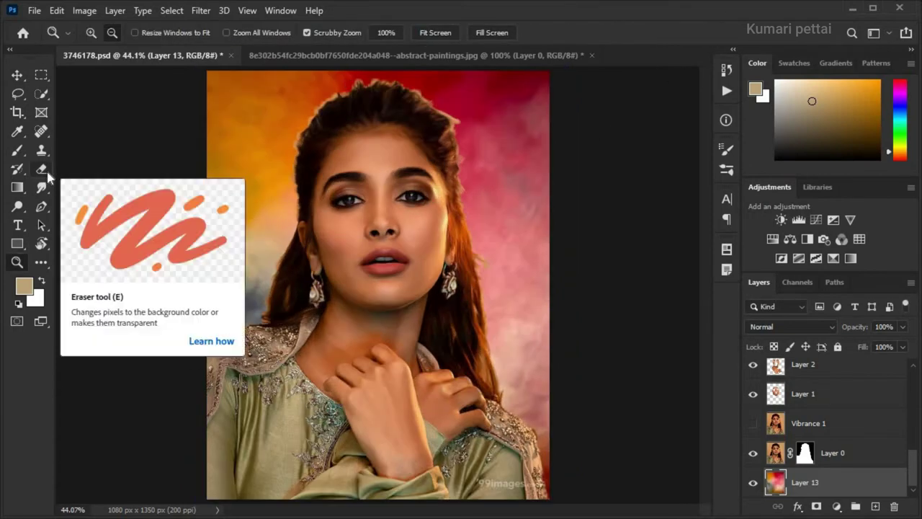
pyautogui.click(18, 150)
pyautogui.click(815, 507)
pyautogui.click(92, 33)
pyautogui.click(56, 10)
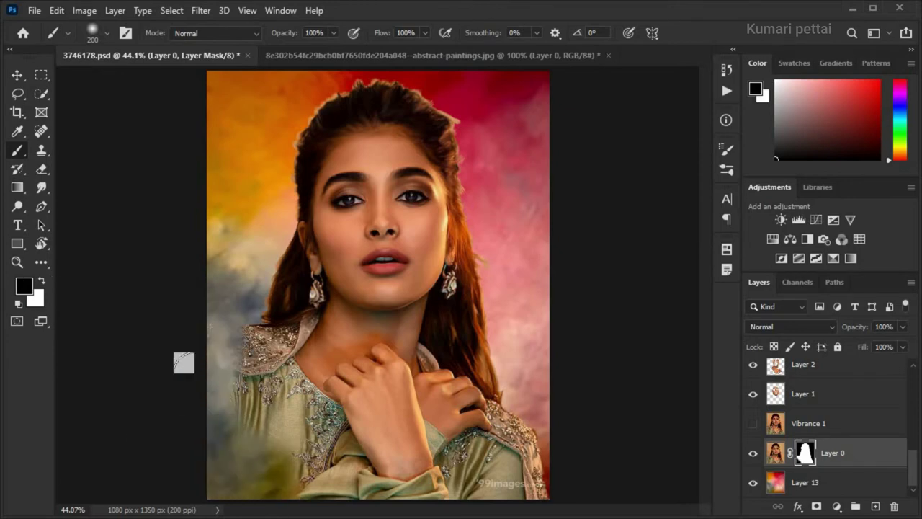
# Paint black and white mask strokes to fade the lower dress into the painting
pyautogui.moveTo(216, 397); pyautogui.dragTo(437, 469)
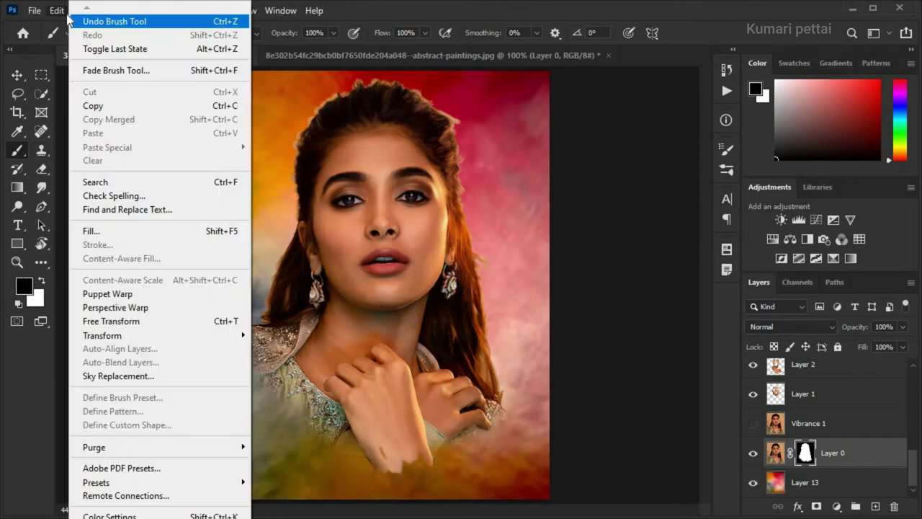
pyautogui.moveTo(295, 365)
pyautogui.mouseDown()
pyautogui.moveTo(490, 420)
pyautogui.moveTo(519, 461)
pyautogui.mouseUp()
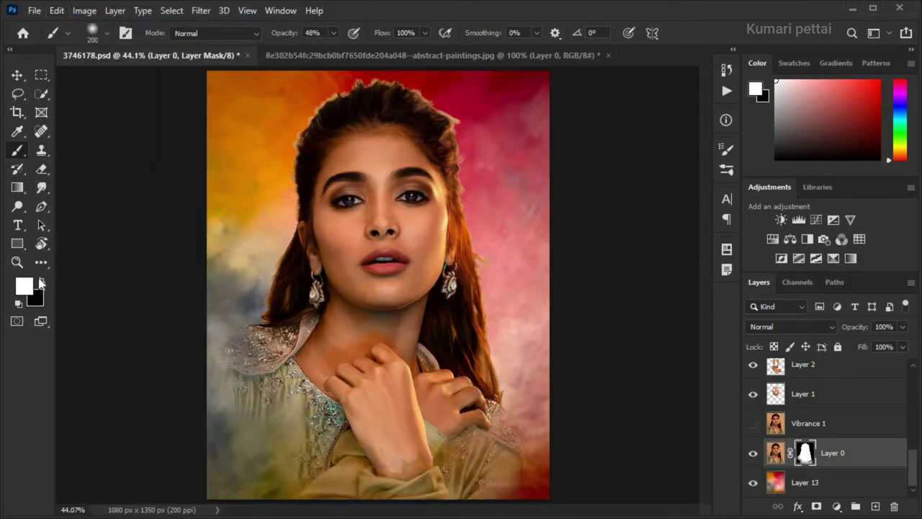
pyautogui.press('x')
pyautogui.moveTo(273, 461)
pyautogui.mouseDown()
pyautogui.moveTo(223, 408)
pyautogui.moveTo(432, 468)
pyautogui.moveTo(391, 474)
pyautogui.moveTo(504, 468)
pyautogui.mouseUp()
pyautogui.press('x')
pyautogui.press('x')
pyautogui.moveTo(432, 476); pyautogui.dragTo(294, 434)
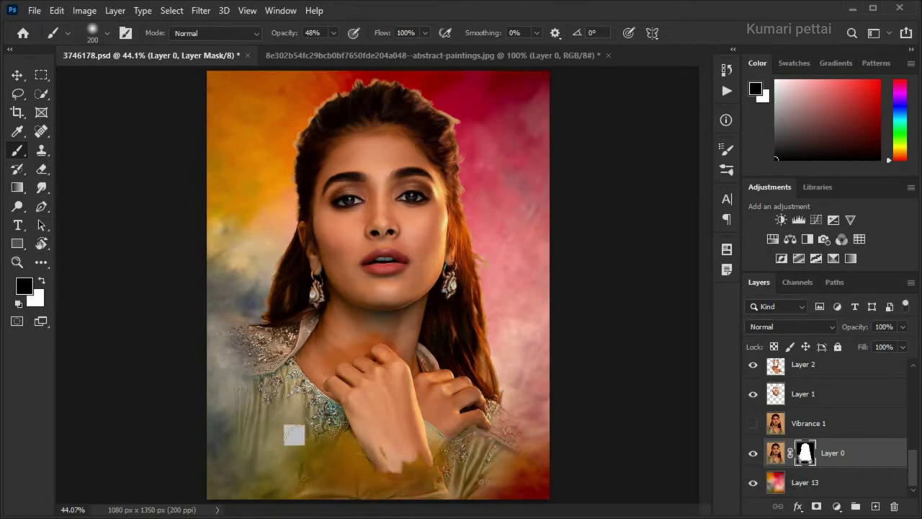
# Undo the last black stroke and paint white to restore the lower dress on Layer 0's mask
pyautogui.click(56, 10)
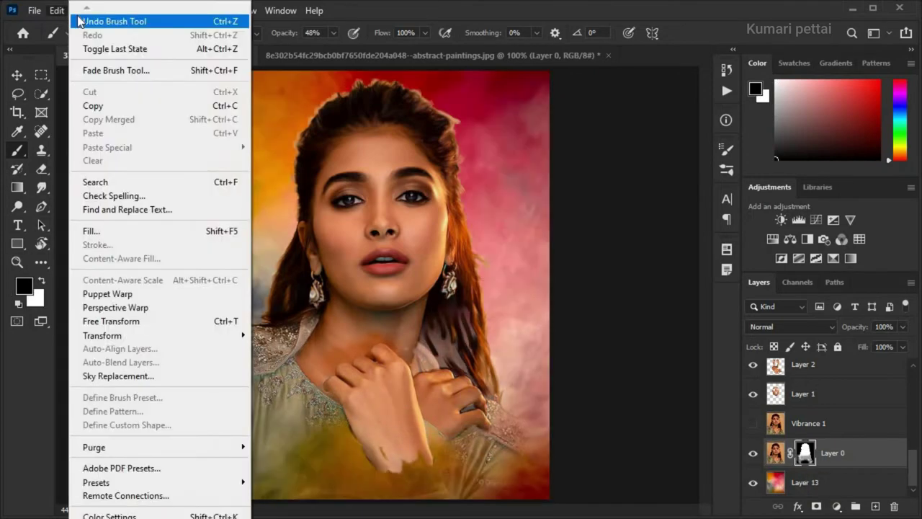
pyautogui.click(123, 21)
pyautogui.press('x')
pyautogui.moveTo(406, 440); pyautogui.dragTo(415, 445)
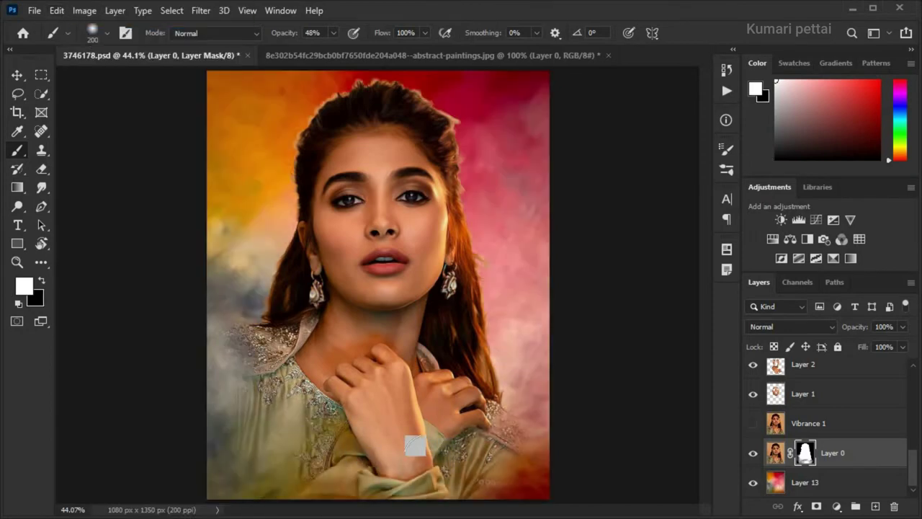
pyautogui.click(17, 261)
pyautogui.click(41, 75)
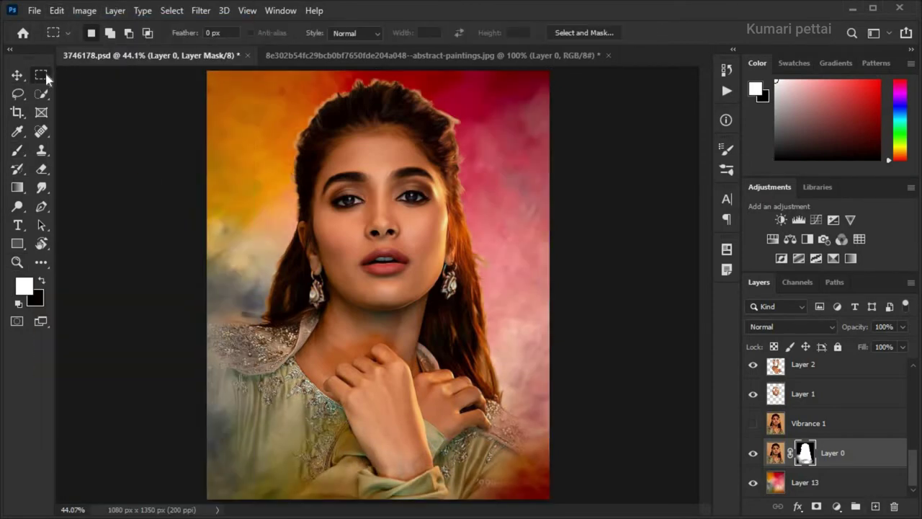
pyautogui.click(828, 424)
pyautogui.click(804, 452)
# Zoom in on the portrait and flatten the image, discarding the hidden layers
pyautogui.press('b')
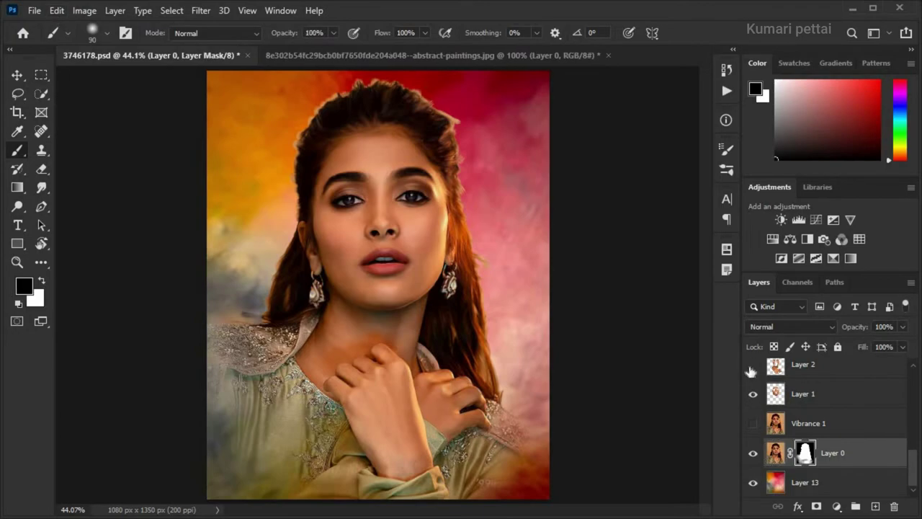
pyautogui.press('z')
pyautogui.moveTo(379, 95); pyautogui.dragTo(392, 94)
pyautogui.click(828, 424)
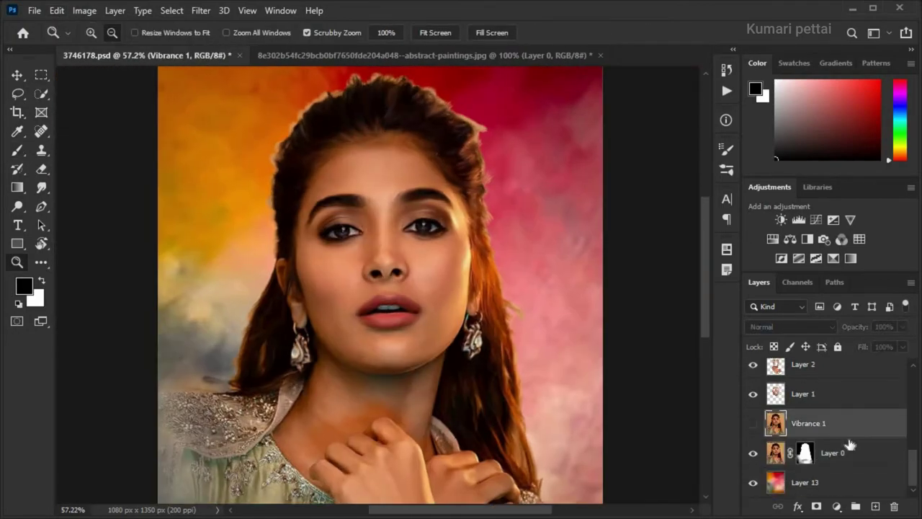
pyautogui.rightClick(848, 432)
pyautogui.click(720, 324)
pyautogui.click(394, 209)
pyautogui.scroll(2, 418, 202)
# Choose the Smudge tool with the Round Curve Low Bristle Percent brush at lower strength
pyautogui.click(41, 187)
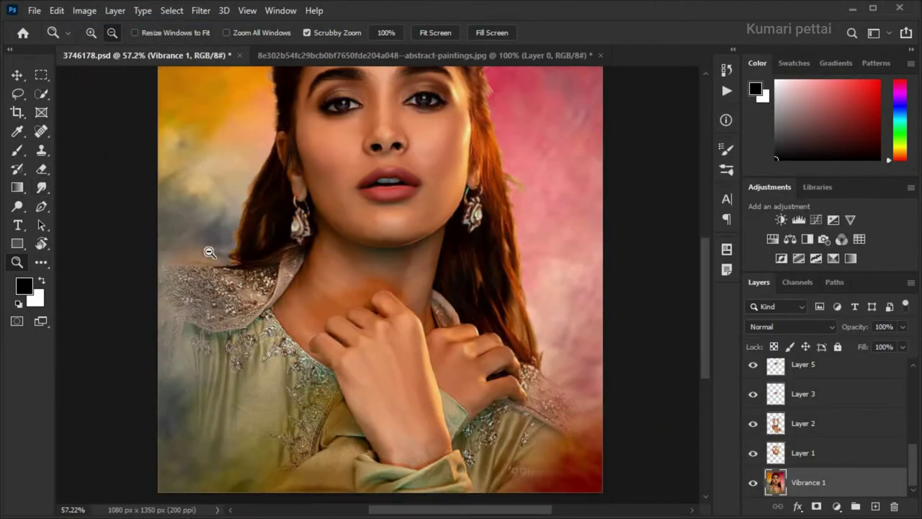
pyautogui.scroll(2, 206, 247)
pyautogui.click(107, 33)
pyautogui.click(107, 33)
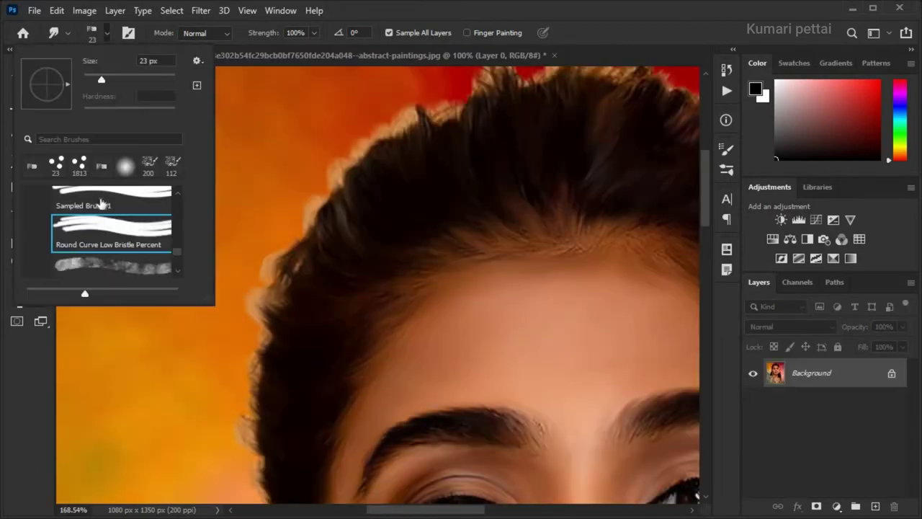
pyautogui.press('0')
pyautogui.press('8')
pyautogui.scroll(-3, 228, 291)
pyautogui.press('x')
pyautogui.scroll(3, 439, 160)
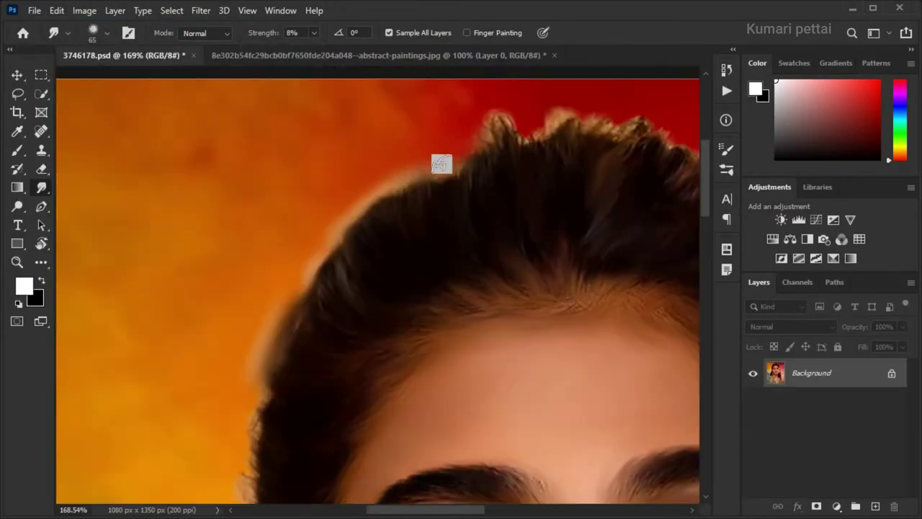
pyautogui.scroll(-3, 300, 165)
pyautogui.scroll(1, 299, 166)
pyautogui.scroll(1, 284, 334)
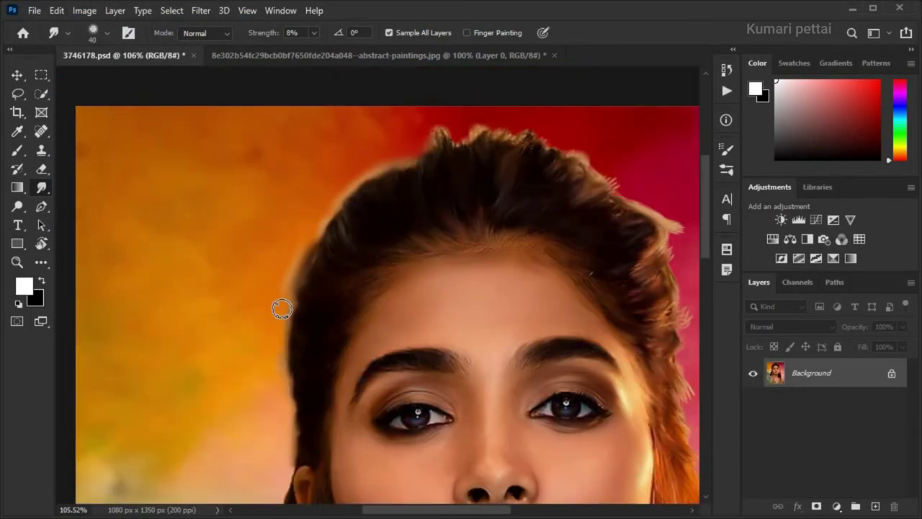
pyautogui.scroll(2, 550, 174)
# Add an empty layer, set smudge strength to 55%, and smudge the top hair edge into the red background
pyautogui.hotkey('ctrl', 'shift', 'alt', 'n')
pyautogui.press('5')
pyautogui.press('5')
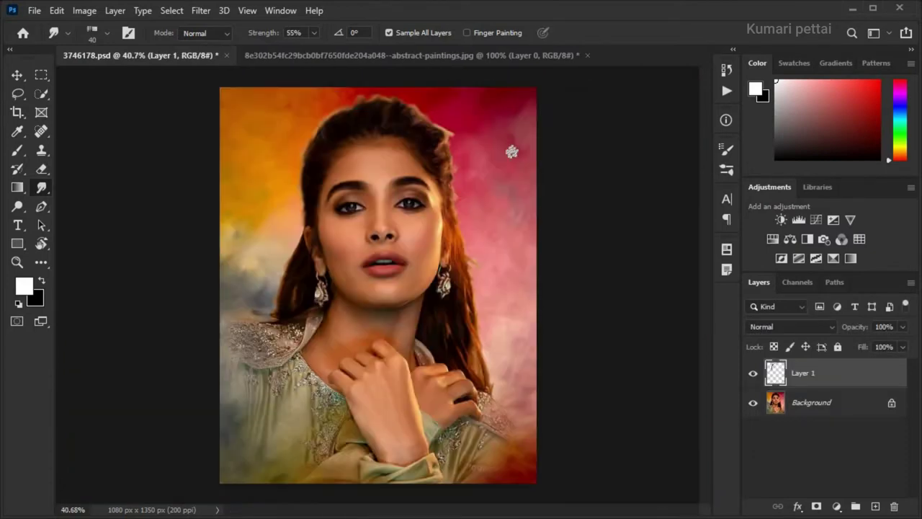
pyautogui.hotkey('ctrl', '0')
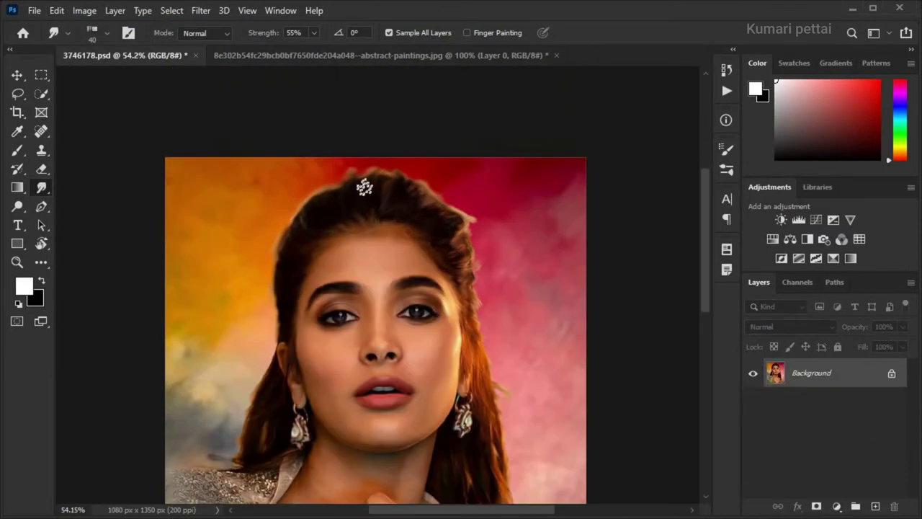
pyautogui.click(315, 33)
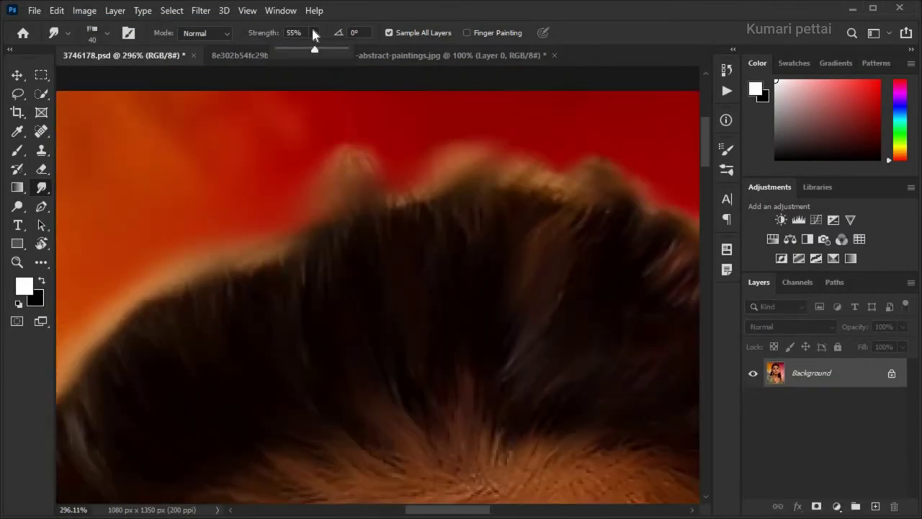
pyautogui.press(']')
pyautogui.moveTo(400, 149); pyautogui.dragTo(437, 164)
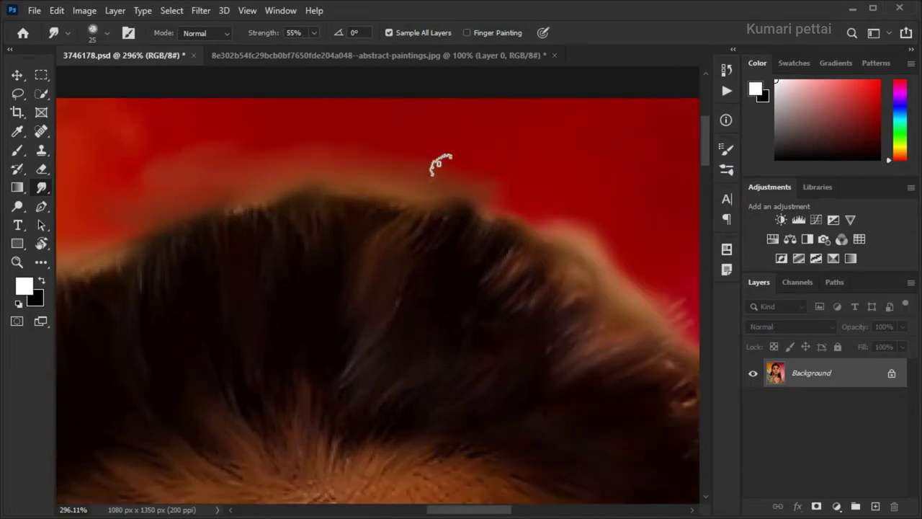
# Enlarge the smudge brush to 35–40 and keep blending the hair edges into the background
pyautogui.scroll(-5, 576, 216)
pyautogui.hscroll(5, 360, 194)
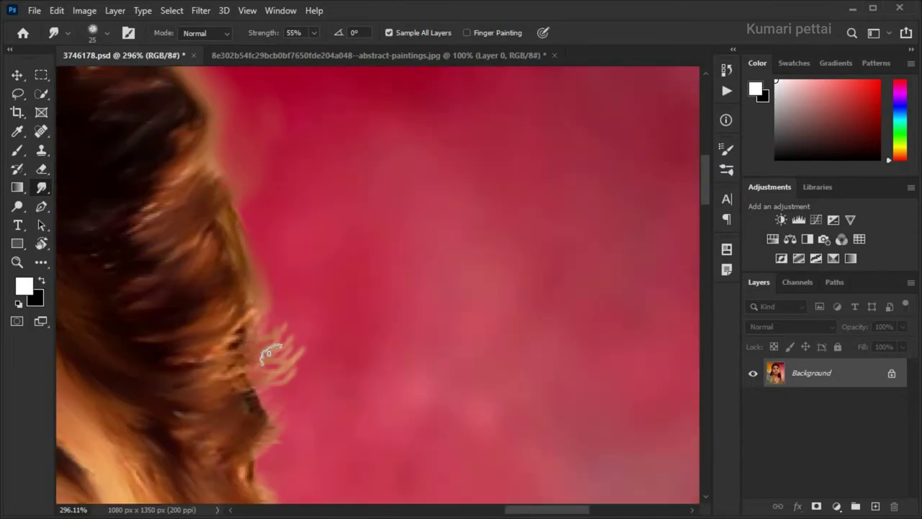
pyautogui.scroll(-3, 312, 325)
pyautogui.scroll(-3, 339, 305)
pyautogui.scroll(-3, 411, 350)
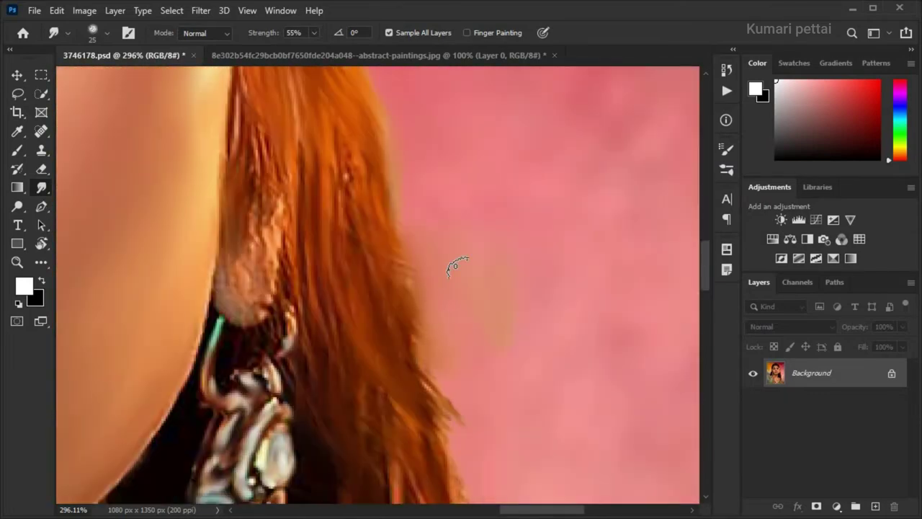
pyautogui.scroll(-3, 457, 264)
pyautogui.hotkey('ctrl', '0')
pyautogui.scroll(5, 500, 314)
pyautogui.scroll(2, 201, 276)
pyautogui.press(']')
pyautogui.press(']')
pyautogui.press(']')
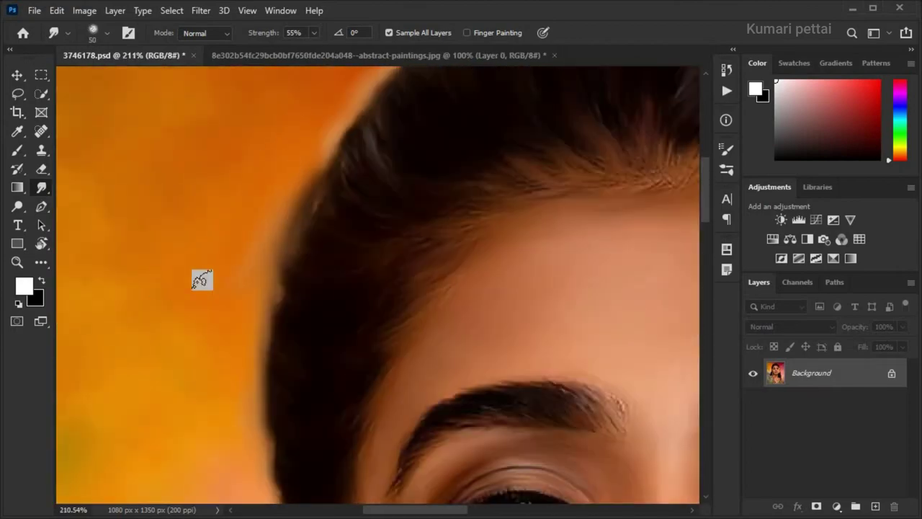
pyautogui.scroll(3, 324, 216)
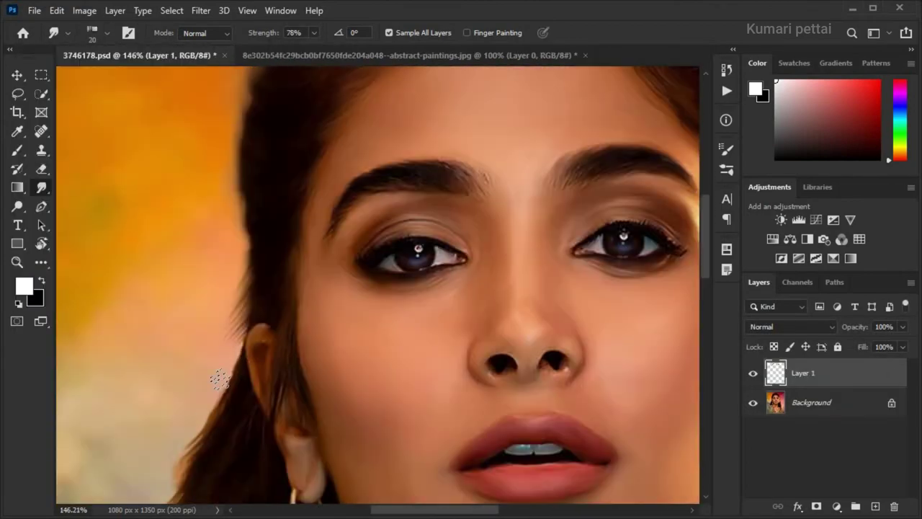
pyautogui.scroll(-3, 231, 338)
pyautogui.scroll(-2, 123, 323)
pyautogui.scroll(-1, 123, 324)
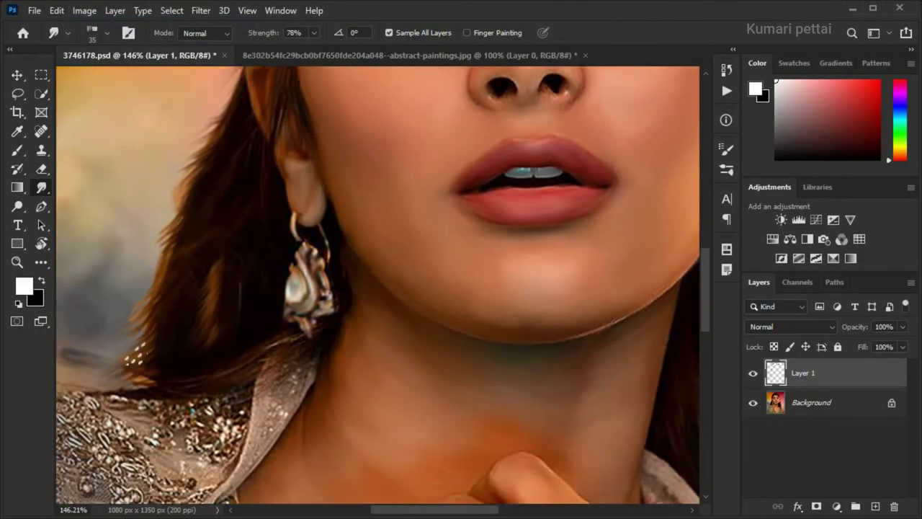
pyautogui.scroll(3, 133, 379)
pyautogui.press(']')
pyautogui.press(']')
pyautogui.press(']')
pyautogui.scroll(-5, 134, 379)
pyautogui.scroll(1, 134, 379)
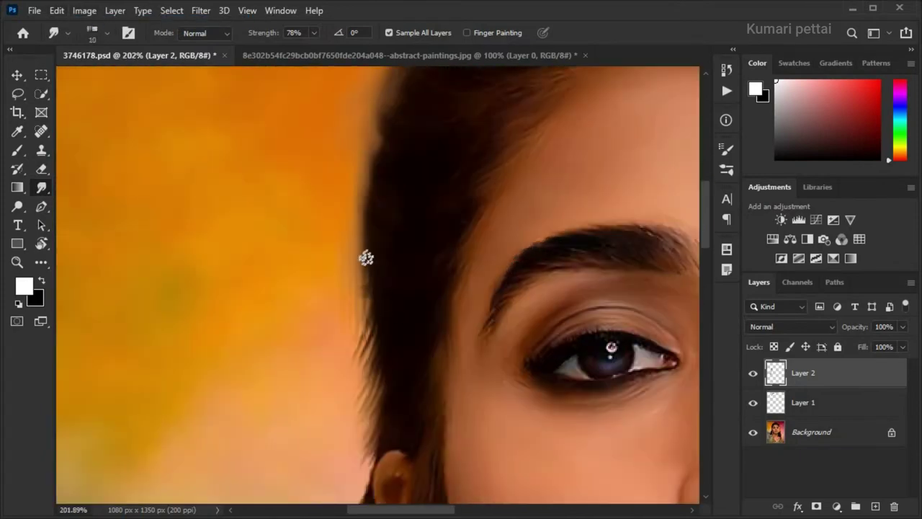
# Undo the last smudge stroke on the hair and rework the hairline
pyautogui.scroll(3, 418, 188)
pyautogui.scroll(2, 466, 115)
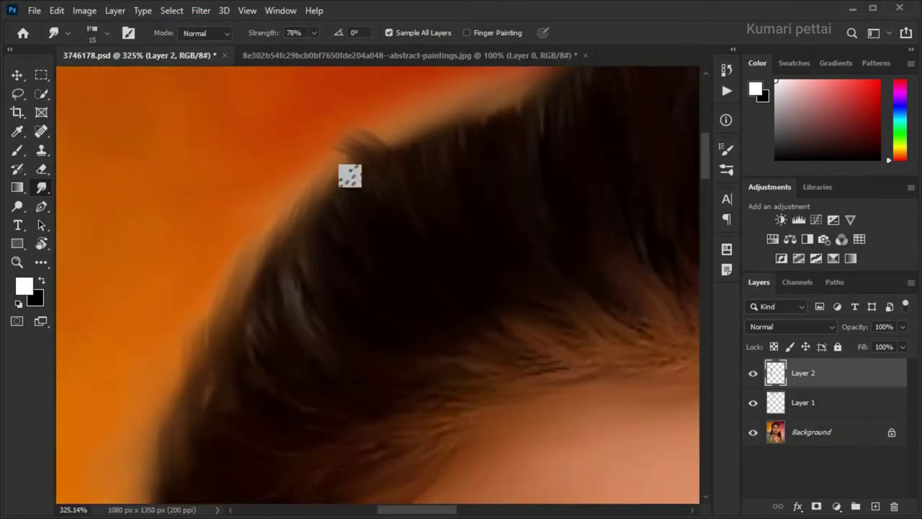
pyautogui.click(56, 10)
pyautogui.click(79, 23)
pyautogui.scroll(-5, 362, 161)
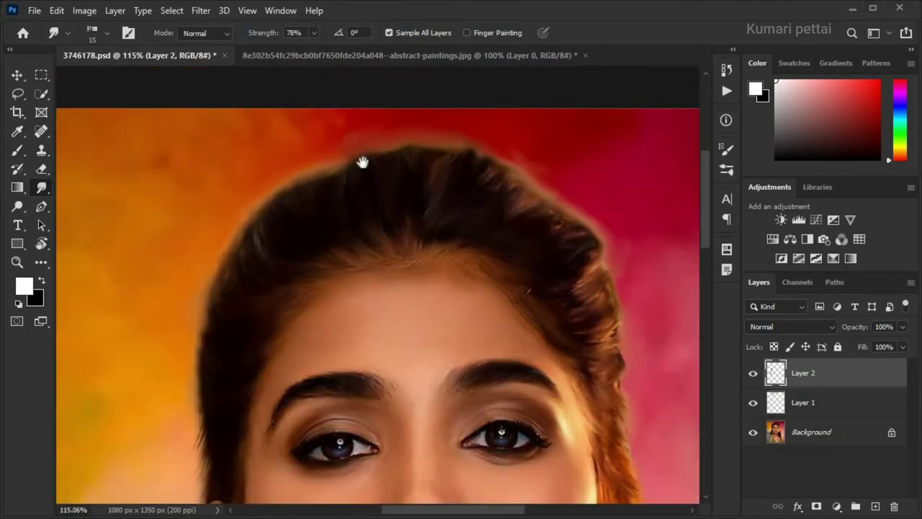
pyautogui.scroll(3, 369, 183)
pyautogui.scroll(3, 602, 183)
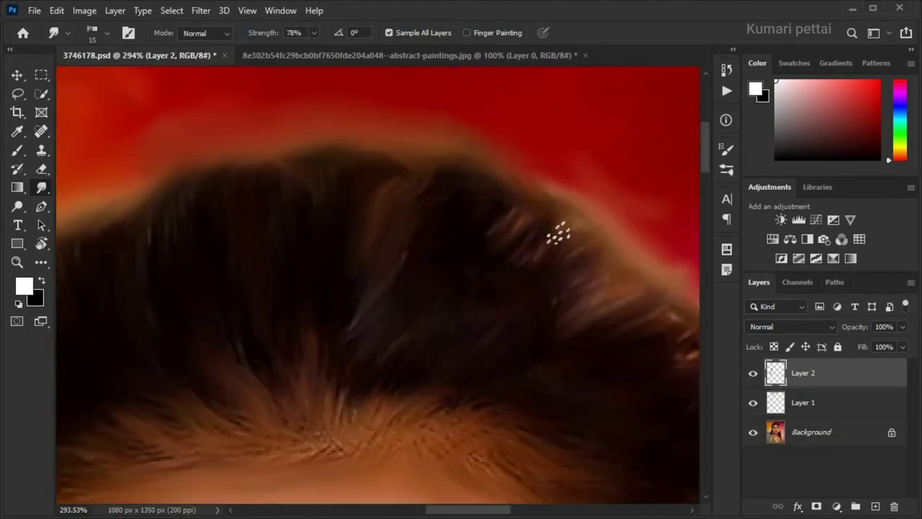
pyautogui.scroll(-4, 639, 229)
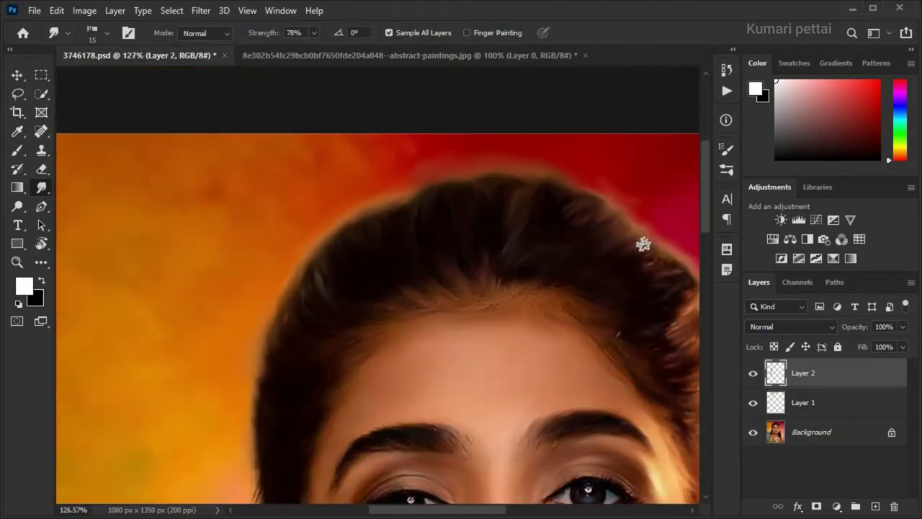
pyautogui.scroll(4, 644, 243)
pyautogui.hscroll(3, 383, 201)
pyautogui.scroll(-2, 428, 198)
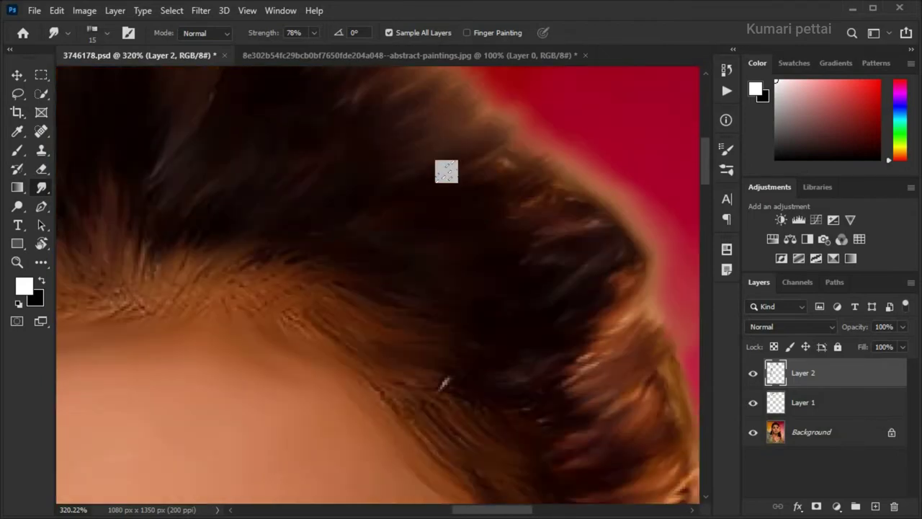
pyautogui.hscroll(2, 445, 169)
pyautogui.scroll(-2, 636, 142)
pyautogui.scroll(-2, 497, 247)
pyautogui.scroll(-4, 627, 118)
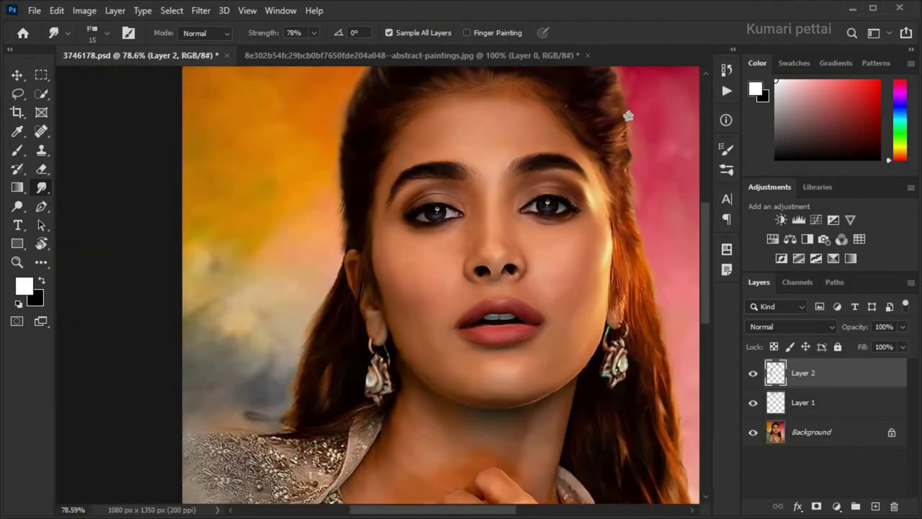
pyautogui.scroll(4, 570, 188)
pyautogui.hscroll(2, 440, 308)
pyautogui.scroll(1, 440, 308)
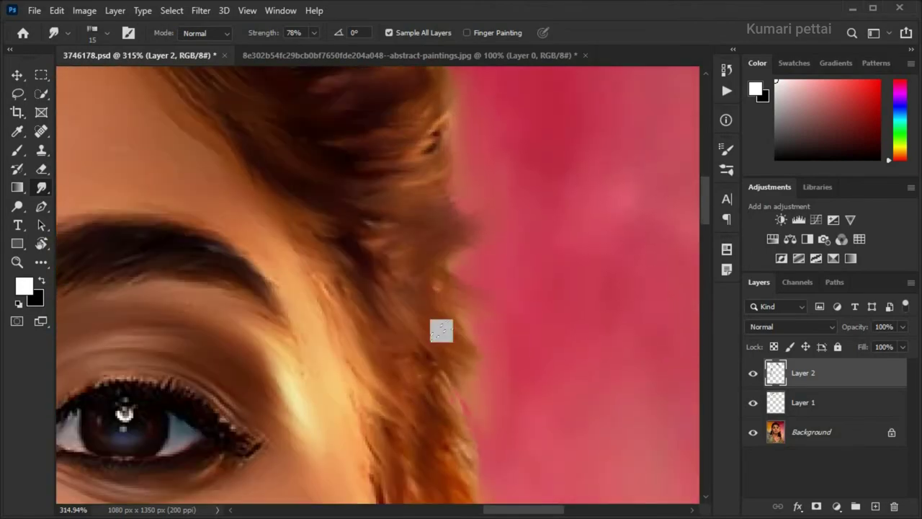
pyautogui.scroll(-3, 442, 331)
pyautogui.scroll(1, 384, 175)
pyautogui.scroll(-3, 524, 411)
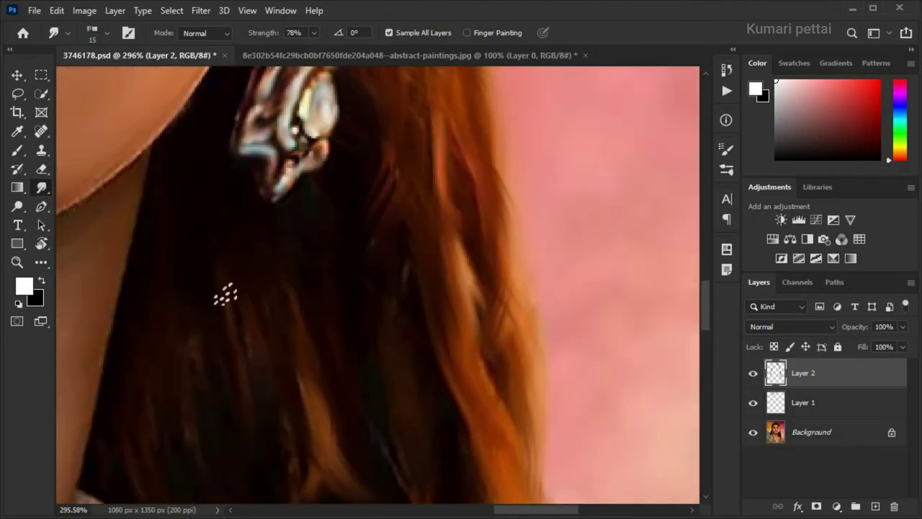
pyautogui.scroll(1, 439, 317)
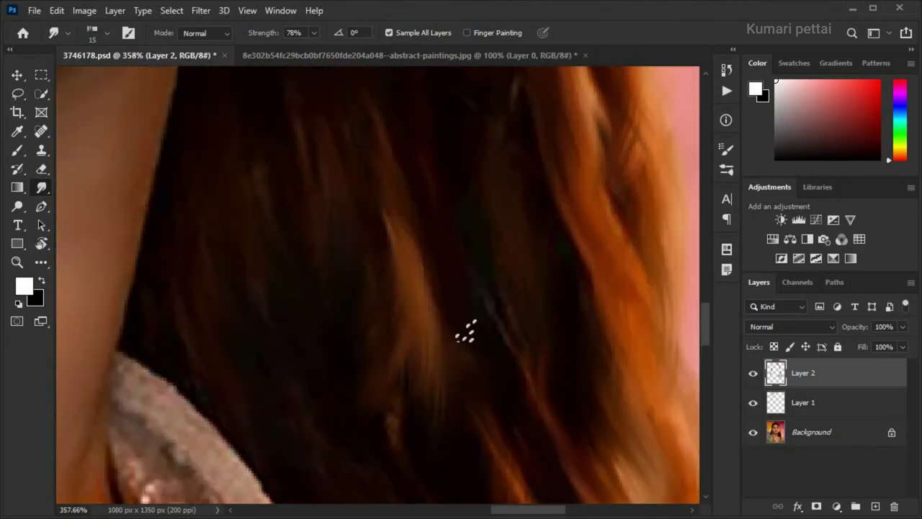
pyautogui.scroll(1, 405, 250)
pyautogui.scroll(-5, 331, 244)
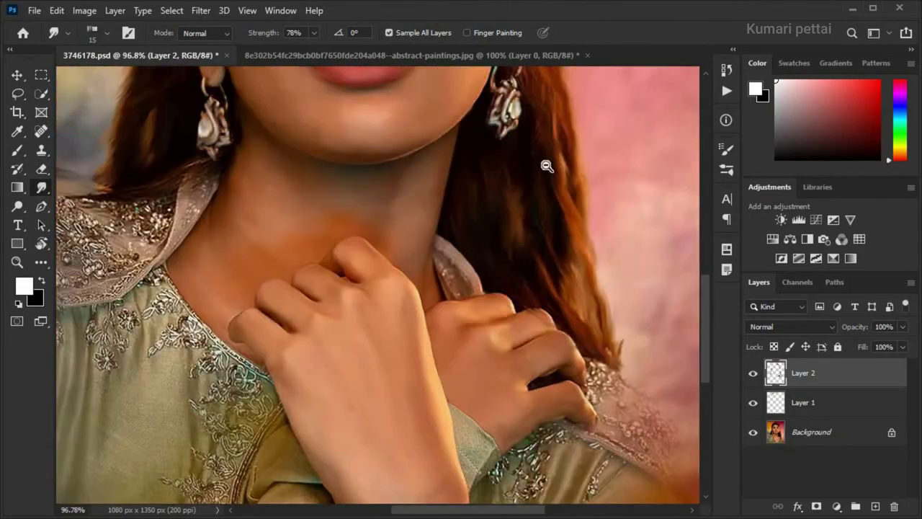
pyautogui.scroll(5, 446, 319)
pyautogui.scroll(-2, 529, 391)
pyautogui.scroll(-1, 498, 300)
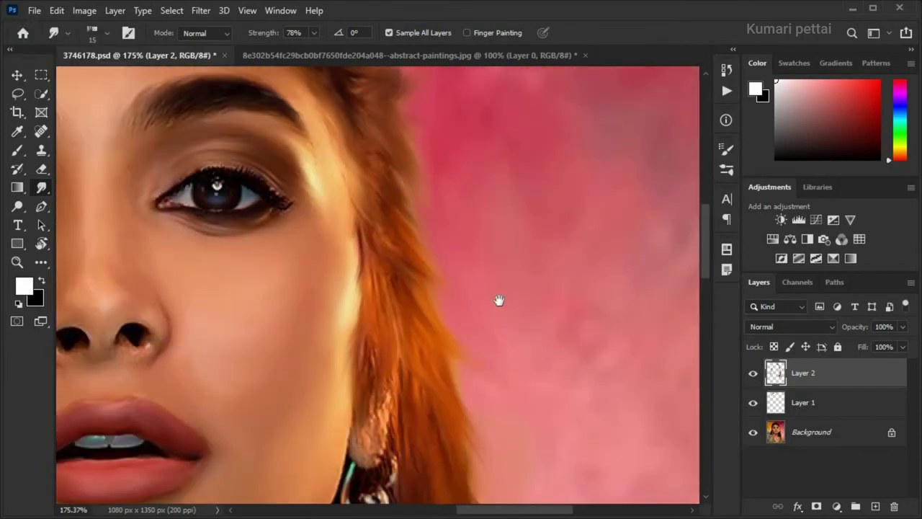
pyautogui.scroll(-3, 498, 300)
pyautogui.scroll(2, 318, 180)
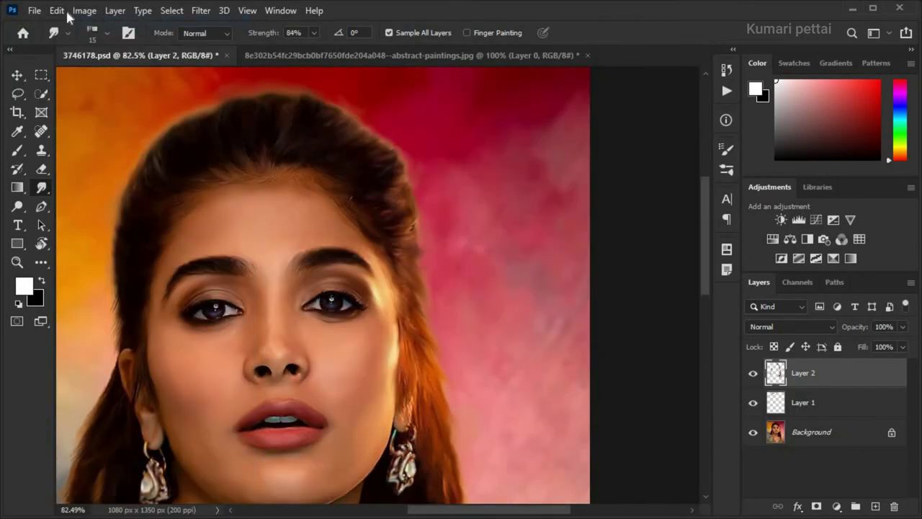
pyautogui.scroll(3, 457, 397)
pyautogui.scroll(-5, 527, 339)
pyautogui.scroll(-5, 494, 262)
pyautogui.scroll(-1, 559, 310)
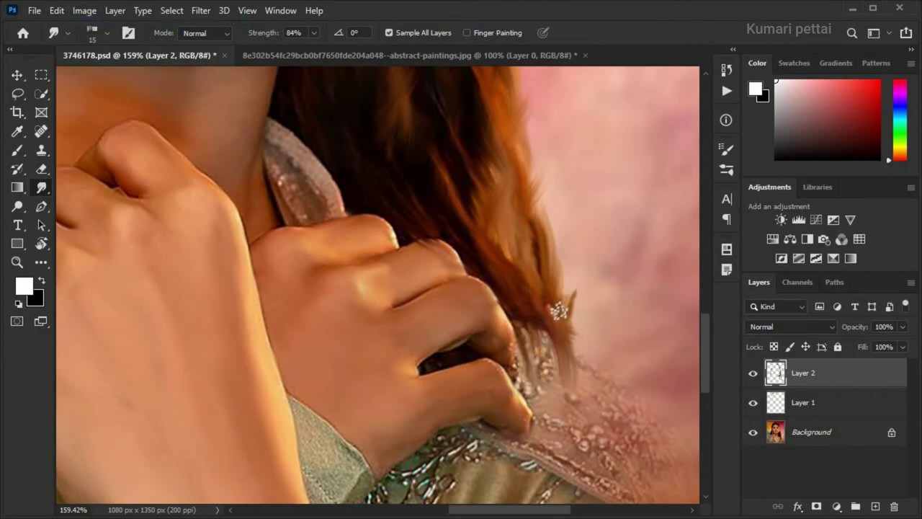
pyautogui.scroll(-4, 559, 310)
# Enlarge the smudge brush to 25 and smudge the top of the hair
pyautogui.press(']')
pyautogui.scroll(5, 266, 181)
pyautogui.scroll(3, 309, 230)
pyautogui.scroll(3, 322, 196)
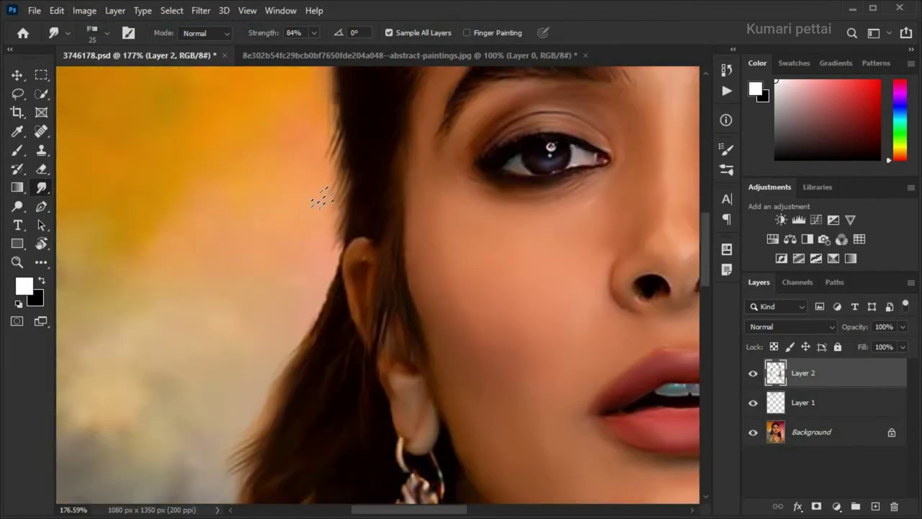
pyautogui.scroll(2, 322, 196)
pyautogui.scroll(-4, 417, 273)
pyautogui.scroll(4, 274, 262)
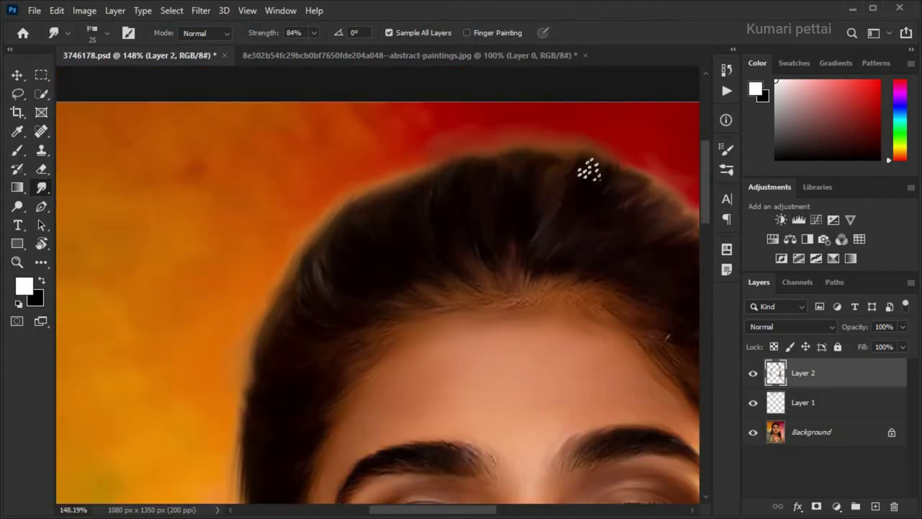
pyautogui.scroll(1, 565, 186)
pyautogui.scroll(-3, 644, 249)
pyautogui.scroll(4, 565, 210)
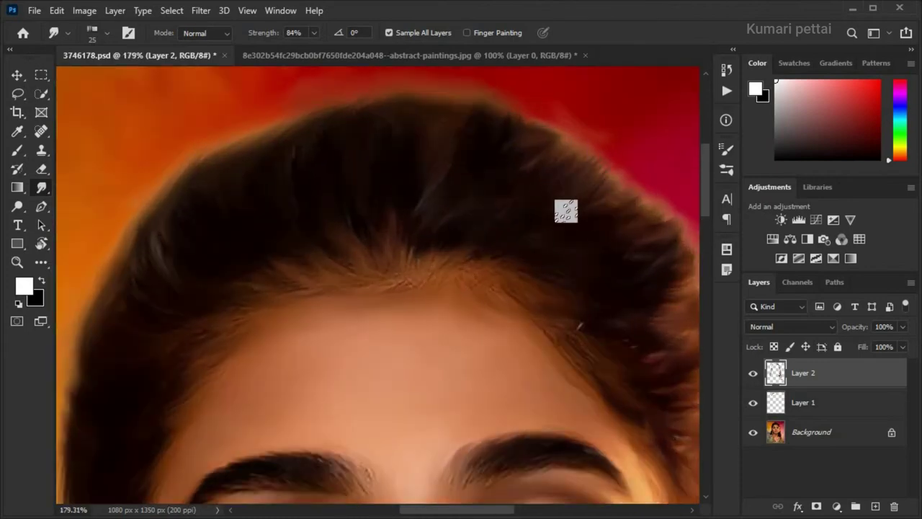
# Shrink the smudge brush to 10 and smudge fine strands along the hairline
pyautogui.press('[')
pyautogui.press('[')
pyautogui.press('[')
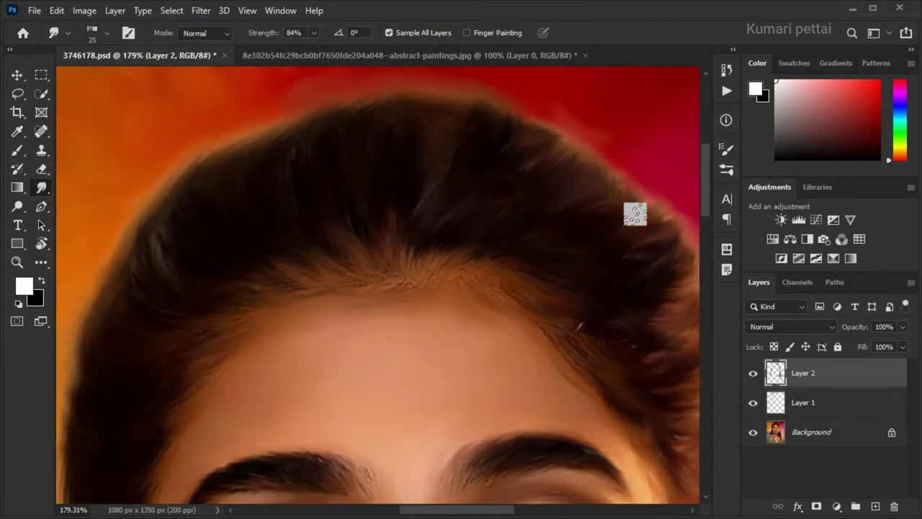
pyautogui.hscroll(3, 561, 212)
pyautogui.scroll(-1, 490, 211)
pyautogui.scroll(-2, 439, 211)
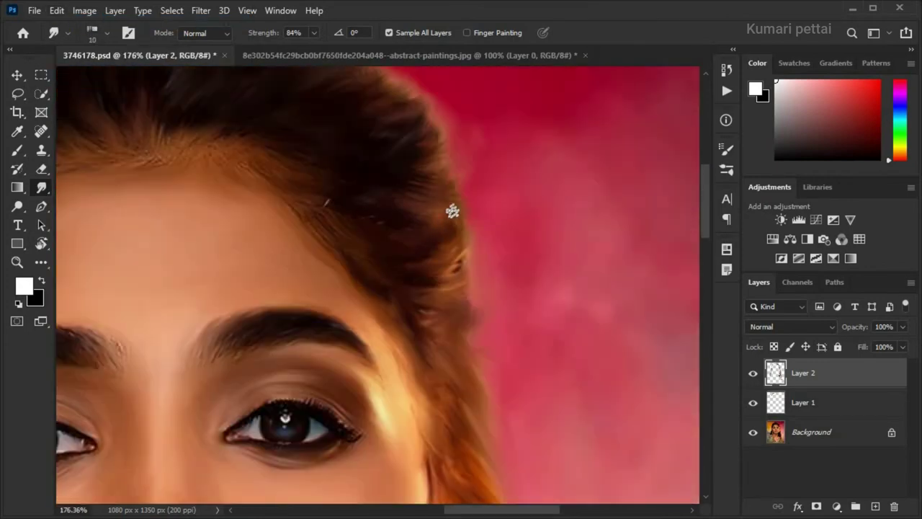
pyautogui.scroll(1, 452, 211)
pyautogui.scroll(-2, 396, 263)
pyautogui.scroll(2, 401, 315)
pyautogui.scroll(2, 356, 314)
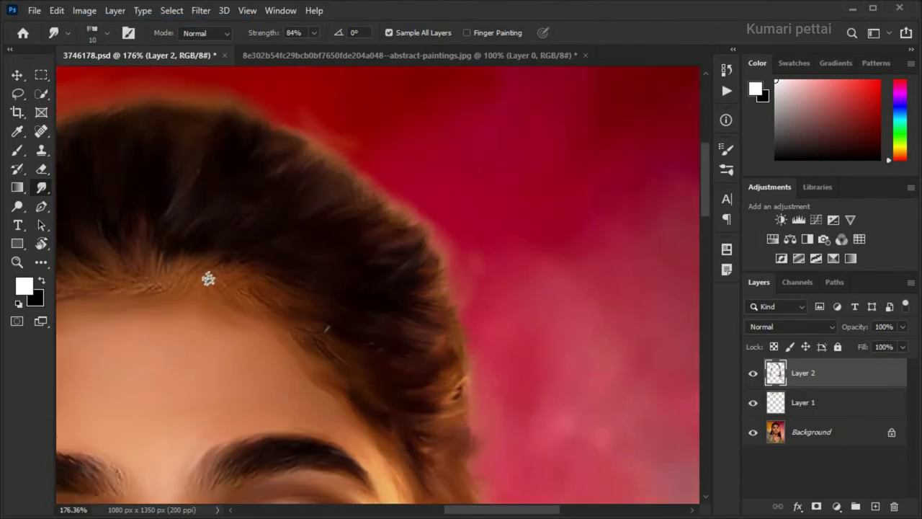
pyautogui.scroll(3, 305, 306)
pyautogui.scroll(-5, 456, 276)
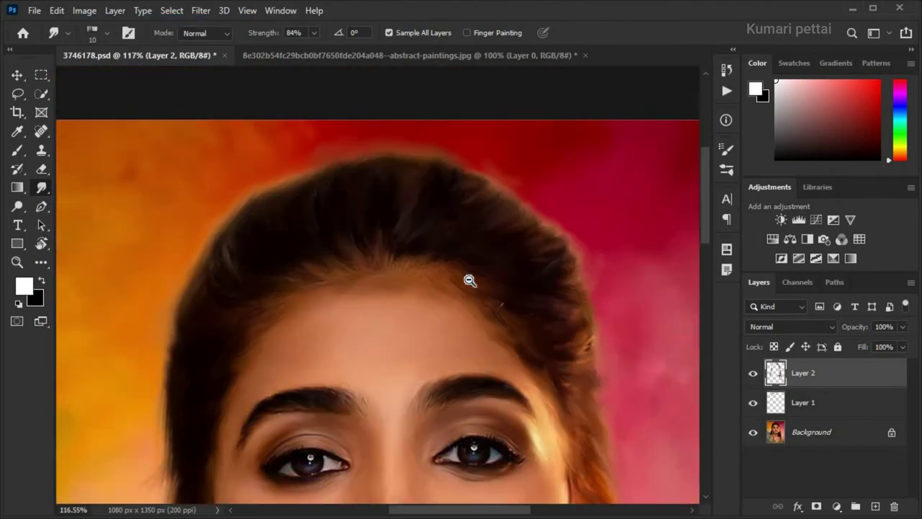
pyautogui.scroll(1, 348, 267)
pyautogui.scroll(-2, 535, 226)
pyautogui.scroll(-1, 460, 130)
pyautogui.scroll(-5, 459, 129)
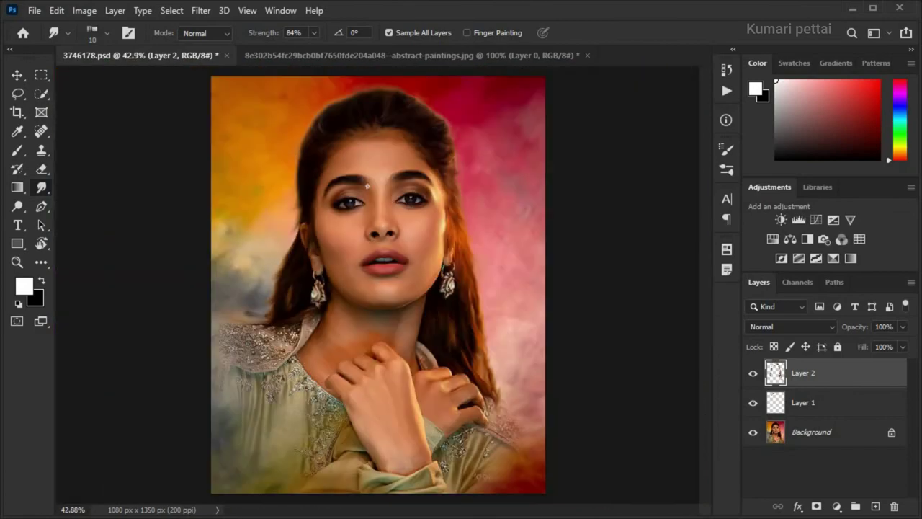
pyautogui.click(200, 10)
pyautogui.press('Escape')
# Change the smudge brush size, smudge the outer hair ends, and undo a bad stroke
pyautogui.click(107, 33)
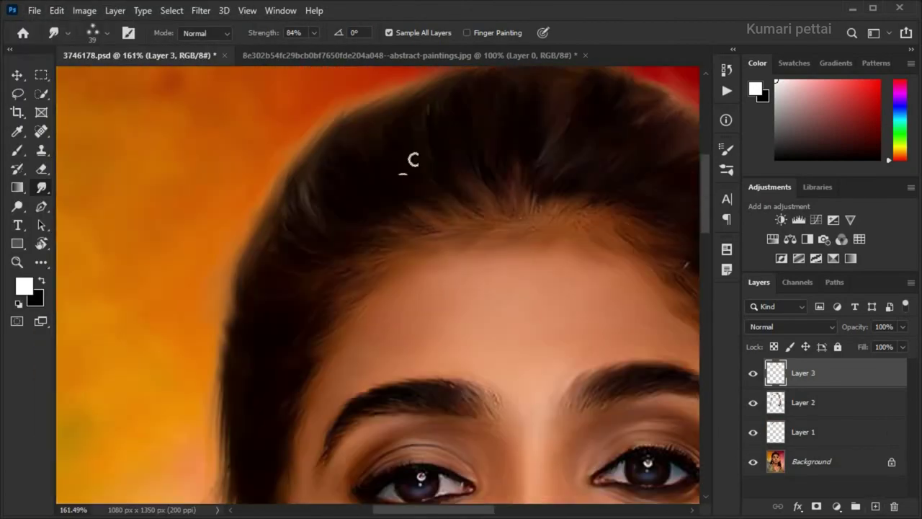
pyautogui.scroll(2, 253, 295)
pyautogui.scroll(4, 250, 406)
pyautogui.scroll(3, 290, 301)
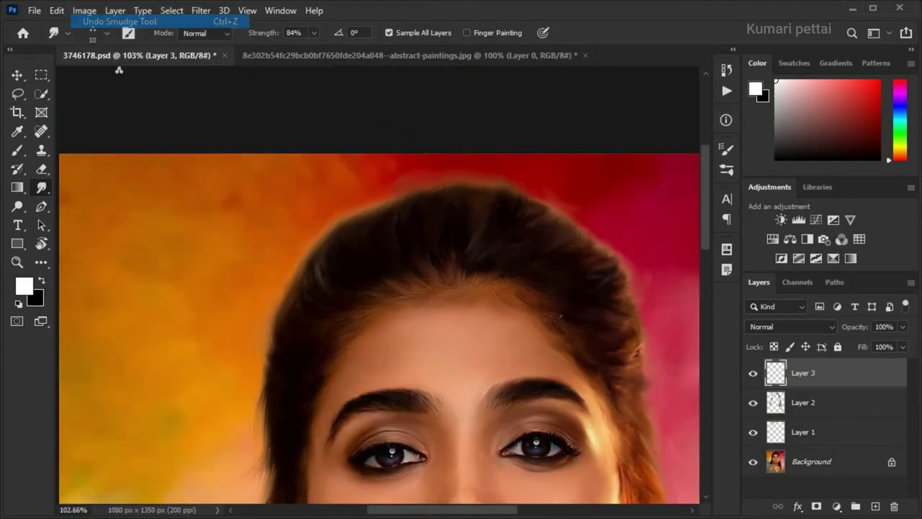
pyautogui.scroll(-2, 392, 196)
pyautogui.scroll(1, 504, 151)
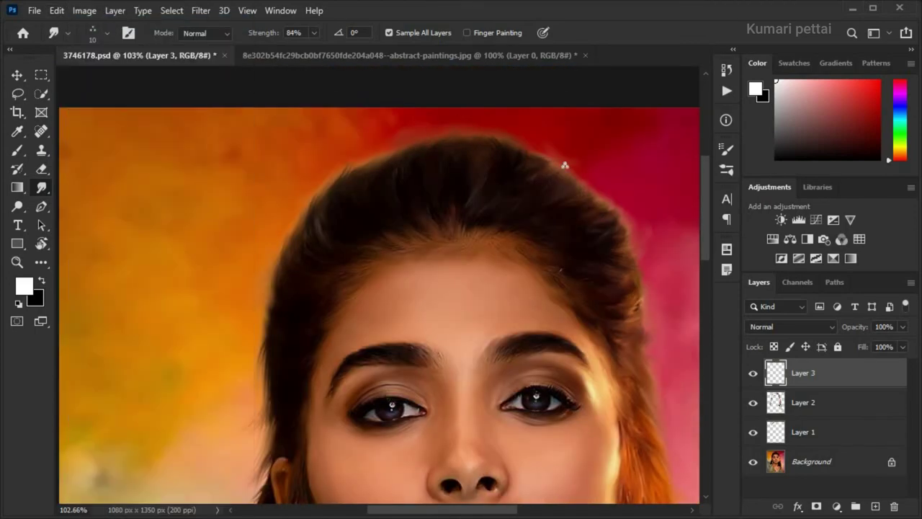
pyautogui.scroll(-2, 535, 181)
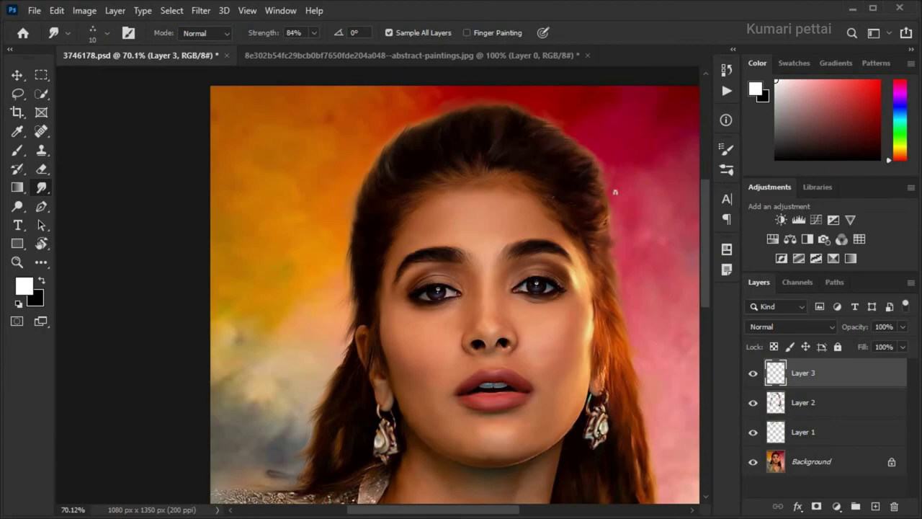
pyautogui.click(56, 10)
pyautogui.click(95, 26)
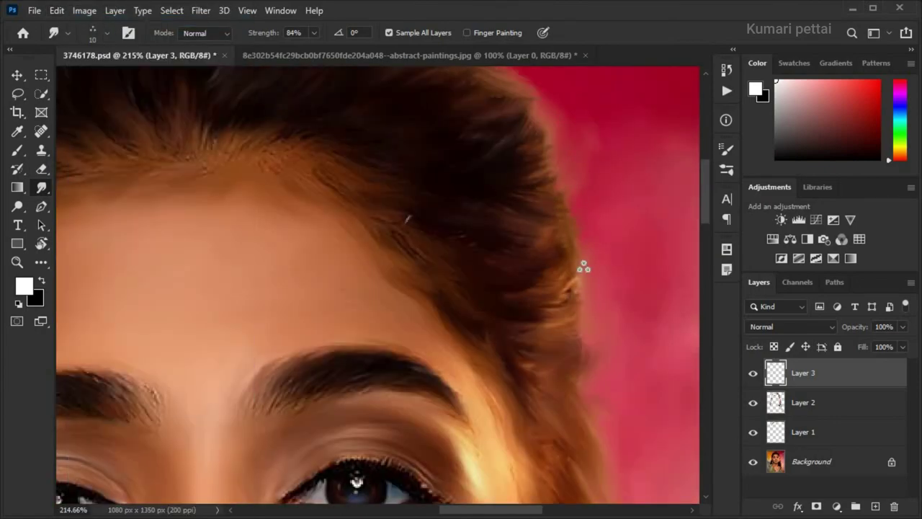
pyautogui.scroll(-1, 583, 267)
pyautogui.scroll(-3, 574, 288)
pyautogui.scroll(-1, 576, 243)
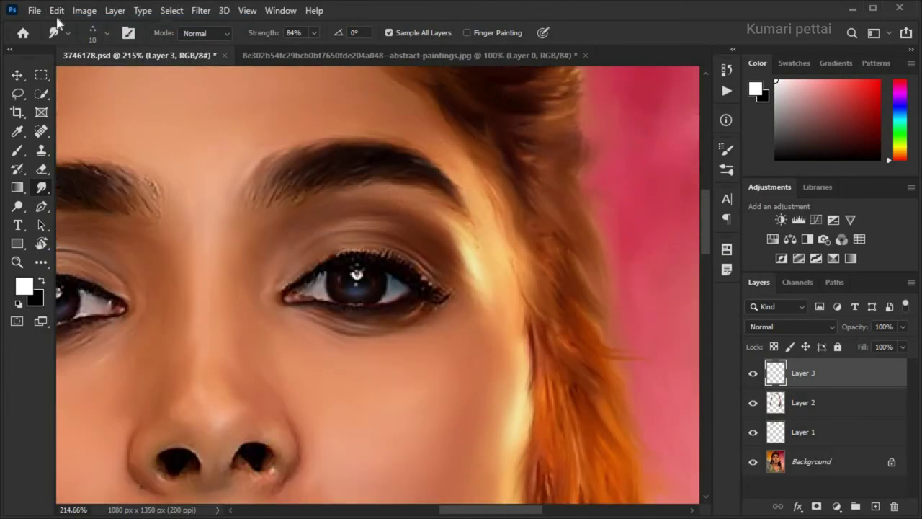
pyautogui.scroll(2, 519, 158)
pyautogui.scroll(2, 564, 247)
pyautogui.scroll(-5, 564, 247)
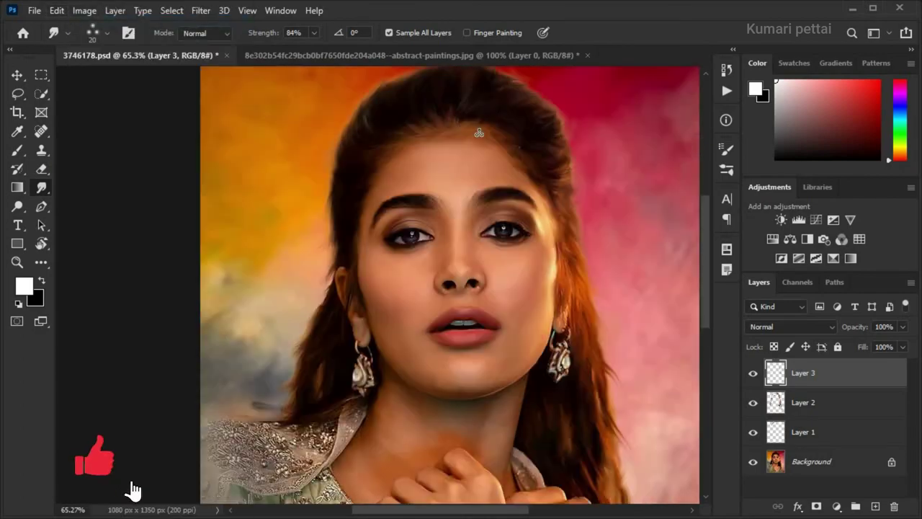
# Undo another unwanted stroke, then smear the left shoulder lace at 23% strength
pyautogui.scroll(-2, 418, 224)
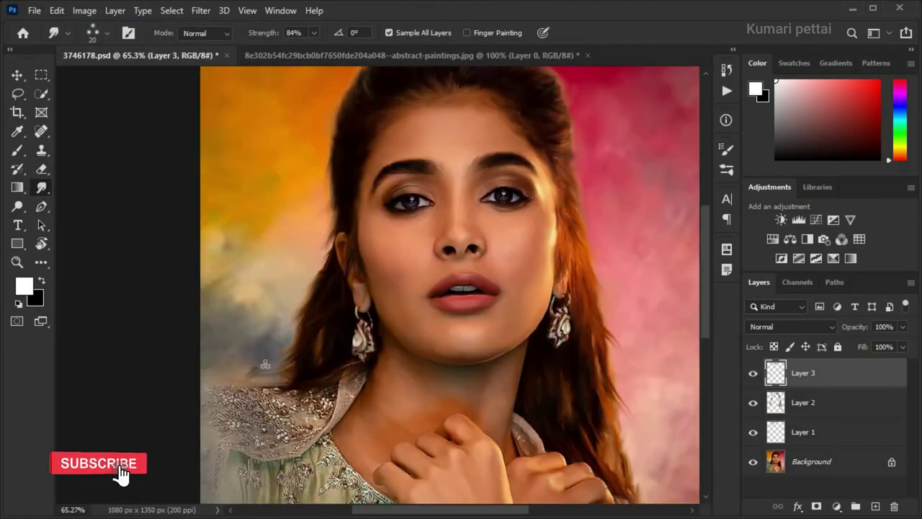
pyautogui.scroll(-3, 504, 245)
pyautogui.scroll(2, 578, 277)
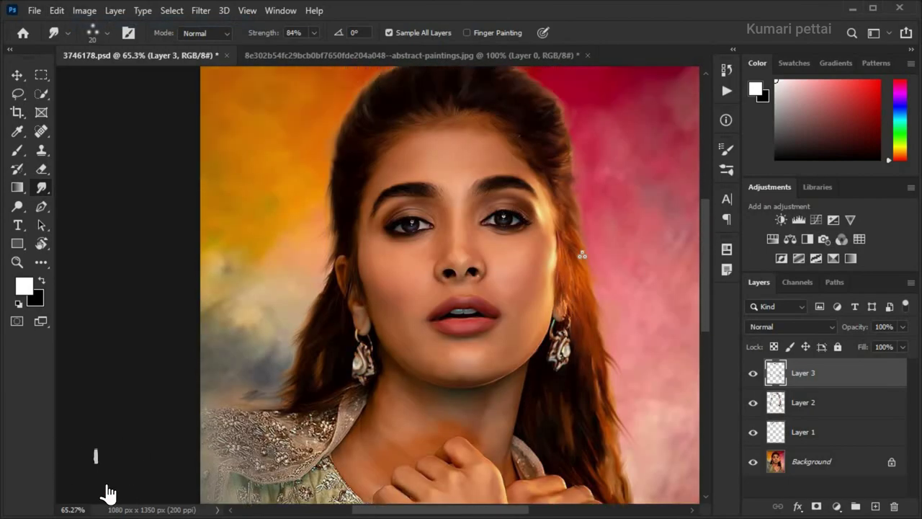
pyautogui.scroll(3, 595, 417)
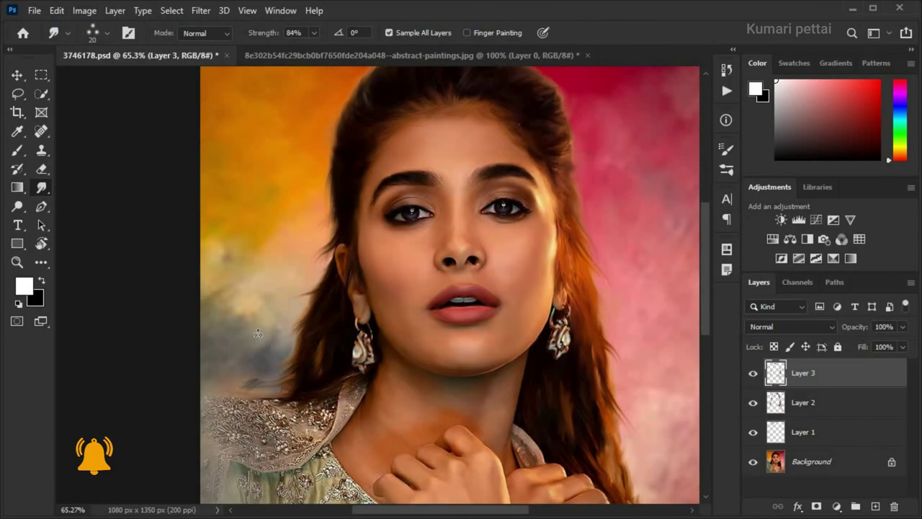
pyautogui.click(57, 10)
pyautogui.click(97, 25)
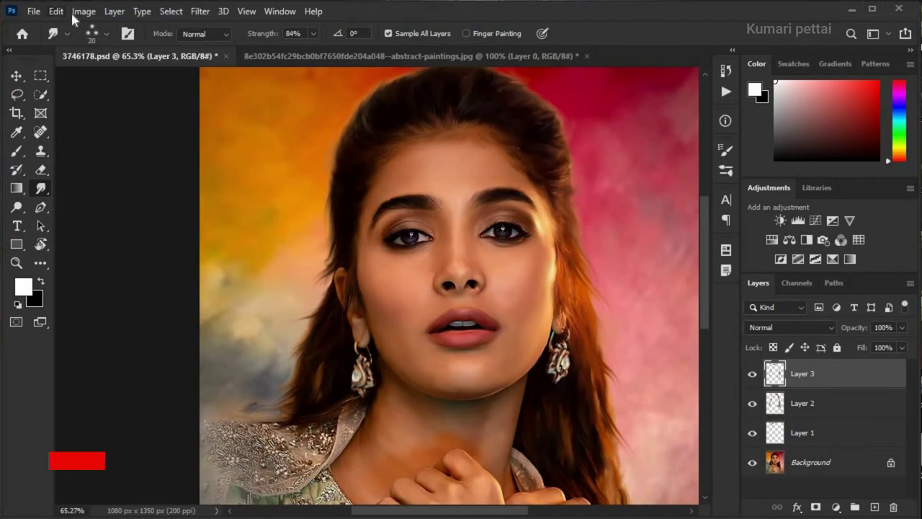
pyautogui.scroll(-2, 530, 243)
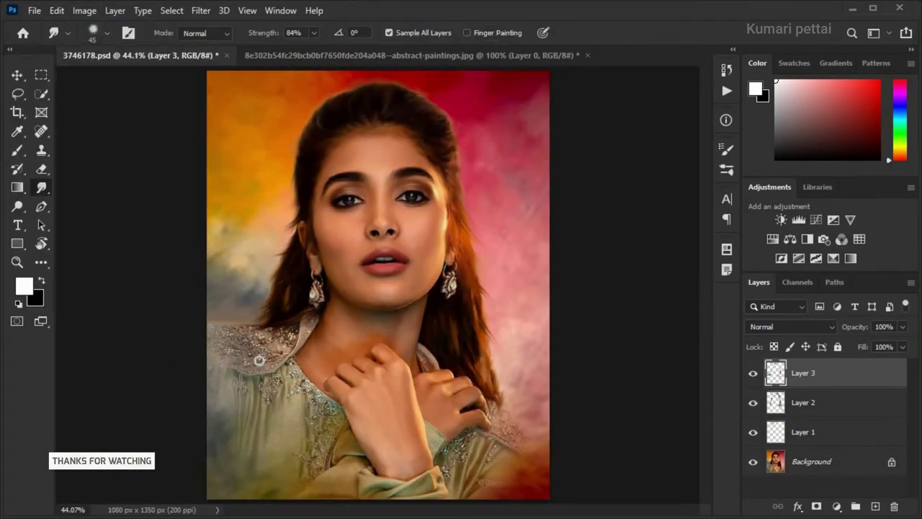
pyautogui.scroll(5, 227, 288)
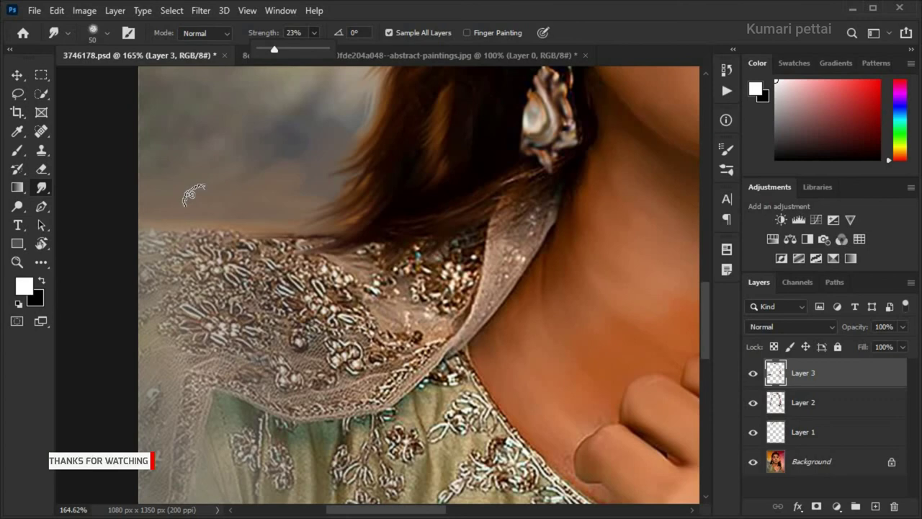
pyautogui.moveTo(180, 237)
pyautogui.mouseDown()
pyautogui.moveTo(216, 303)
pyautogui.moveTo(238, 242)
pyautogui.moveTo(346, 345)
pyautogui.mouseUp()
# Fit the portrait on screen and step back through earlier smudge states in History
pyautogui.hotkey('ctrl', '0')
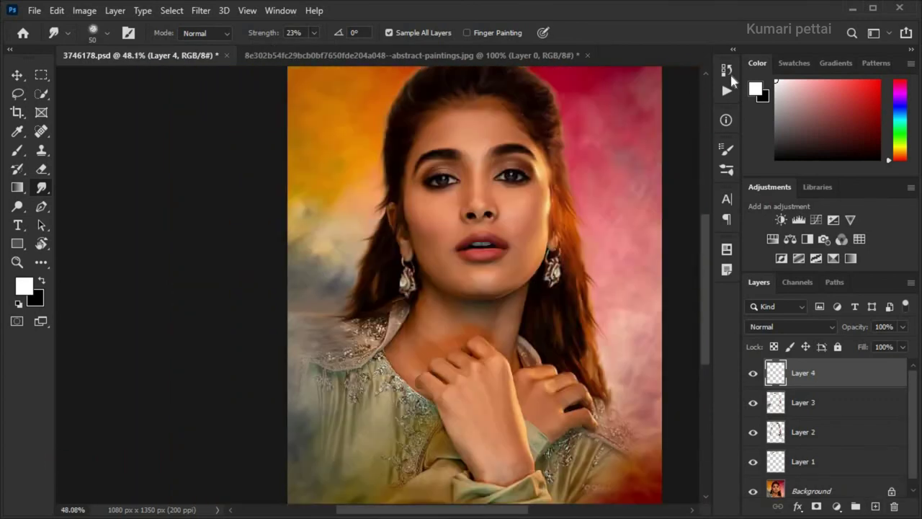
pyautogui.click(726, 69)
pyautogui.click(592, 152)
pyautogui.click(576, 204)
pyautogui.click(568, 229)
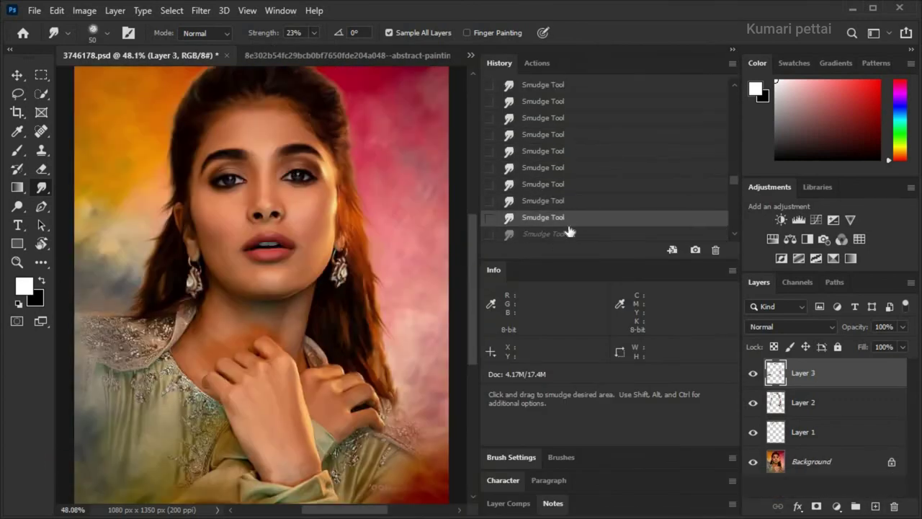
# On a new layer, smudge the neckline embroidery into smooth fabric at 12% strength
pyautogui.click(874, 506)
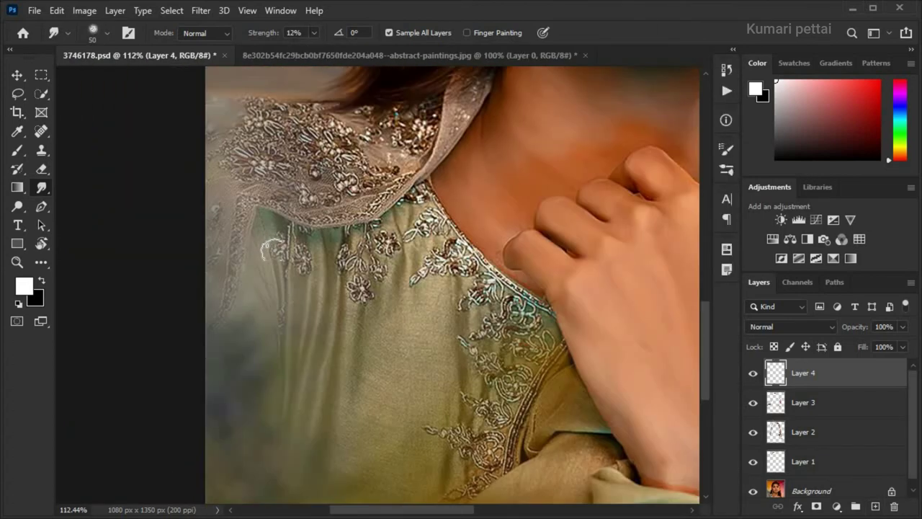
pyautogui.scroll(-1, 234, 371)
pyautogui.scroll(1, 381, 437)
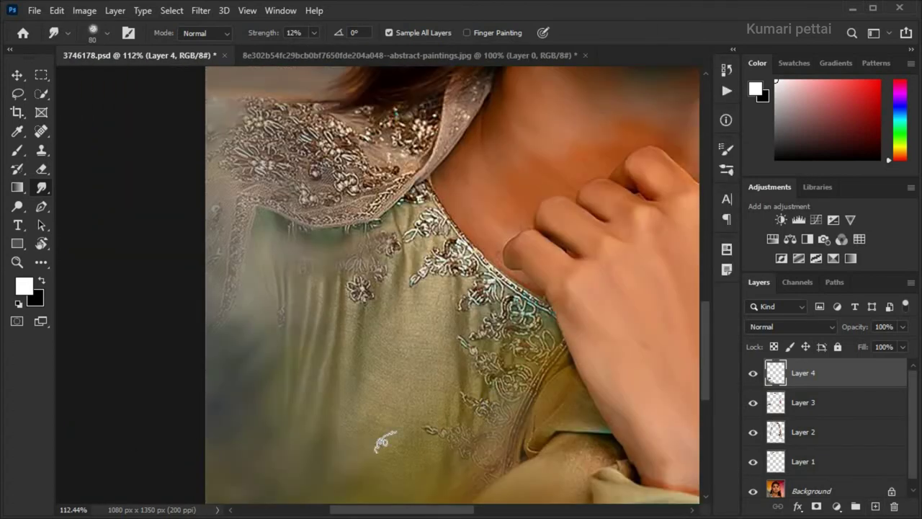
pyautogui.press(']')
pyautogui.press(']')
pyautogui.press(']')
pyautogui.scroll(1, 409, 265)
pyautogui.press('[')
pyautogui.press('[')
pyautogui.press('[')
pyautogui.moveTo(409, 265); pyautogui.dragTo(481, 315)
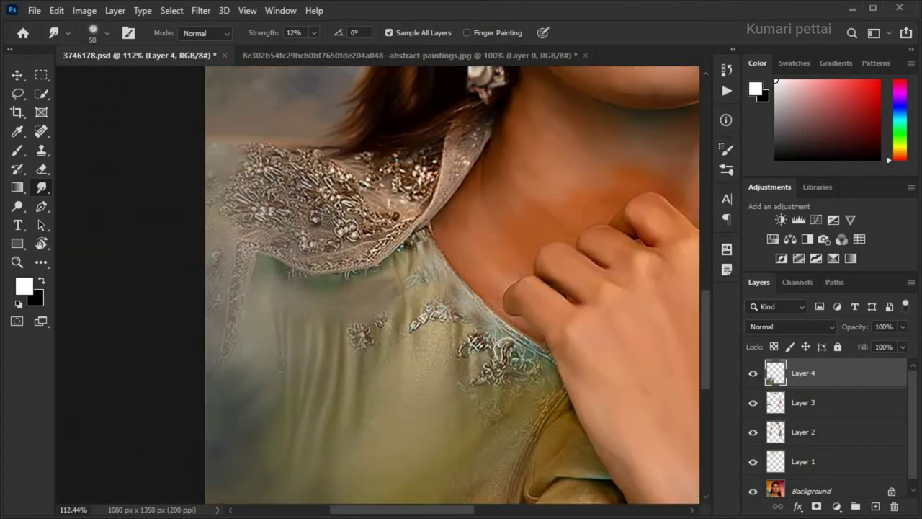
pyautogui.moveTo(504, 346); pyautogui.dragTo(299, 289)
pyautogui.scroll(-2, 452, 340)
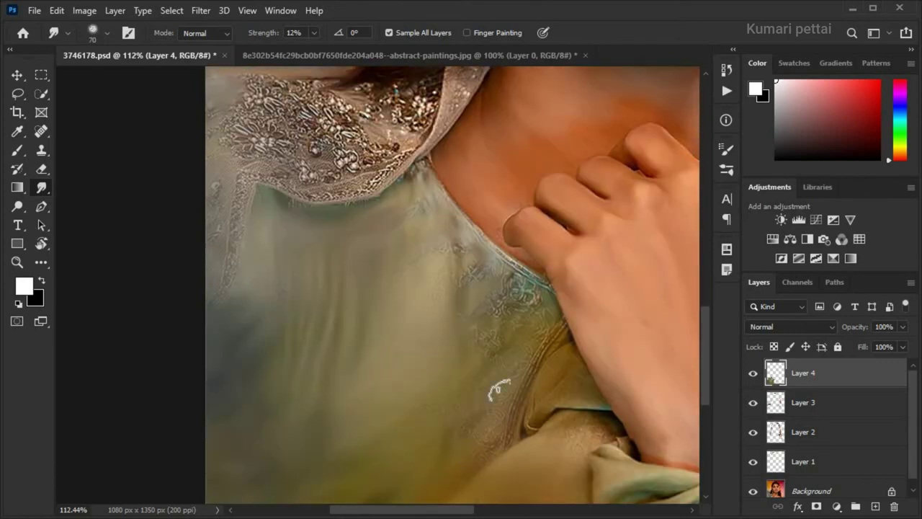
pyautogui.scroll(1, 497, 387)
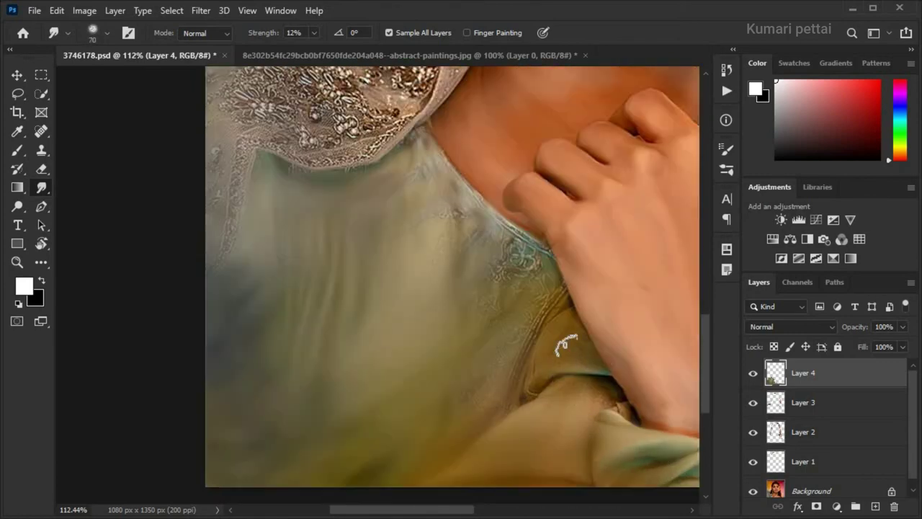
pyautogui.scroll(-2, 374, 308)
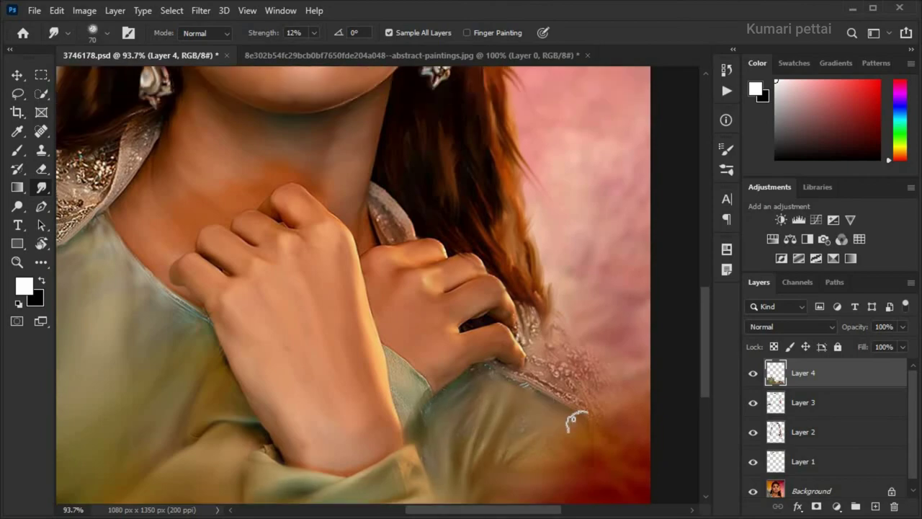
pyautogui.scroll(-1, 415, 407)
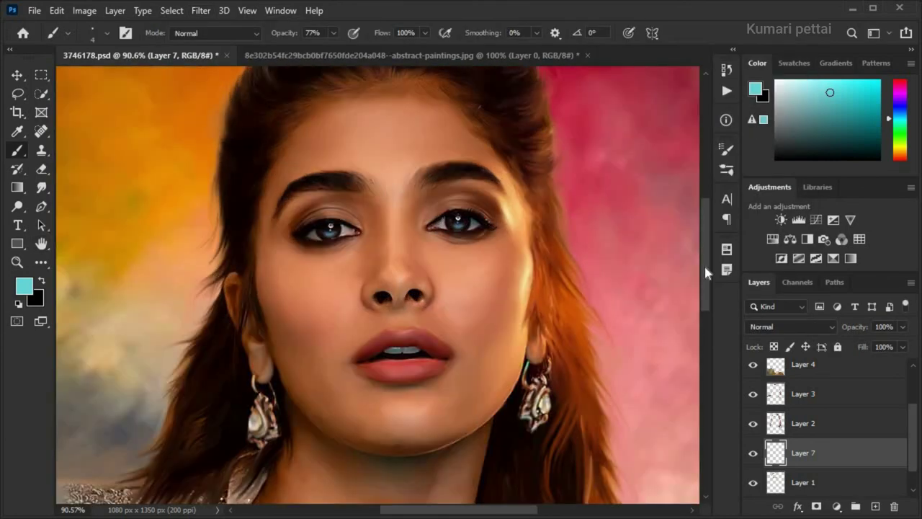
# Give the eye-colour layer a 2-pixel Gaussian Blur and set its blend mode to Vivid Light
pyautogui.click(201, 11)
pyautogui.click(471, 251)
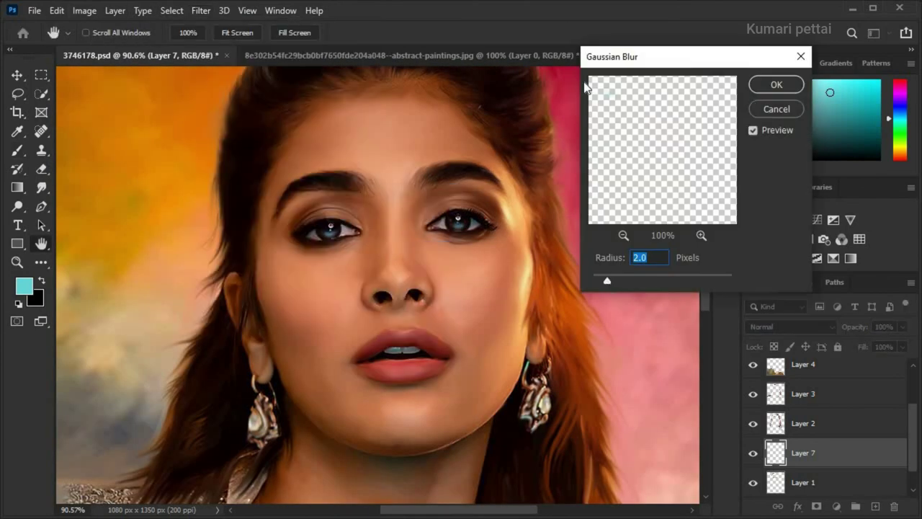
pyautogui.click(789, 326)
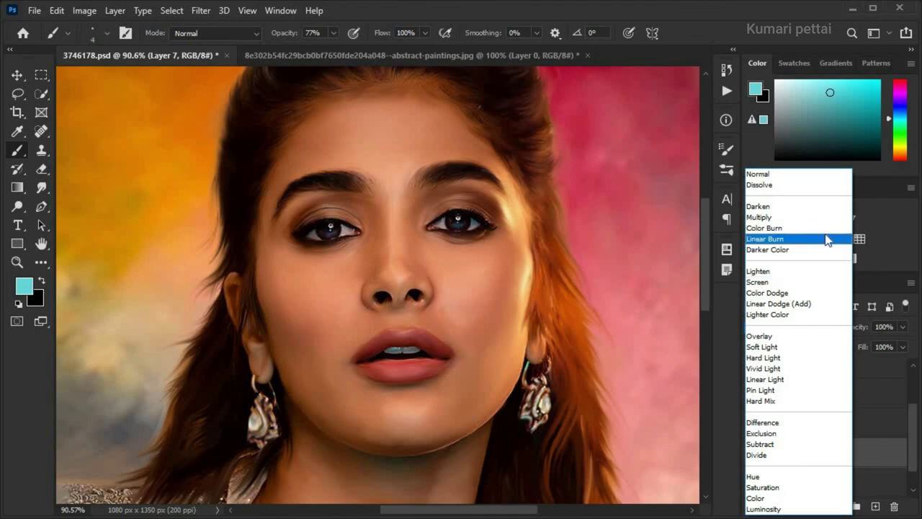
pyautogui.click(800, 368)
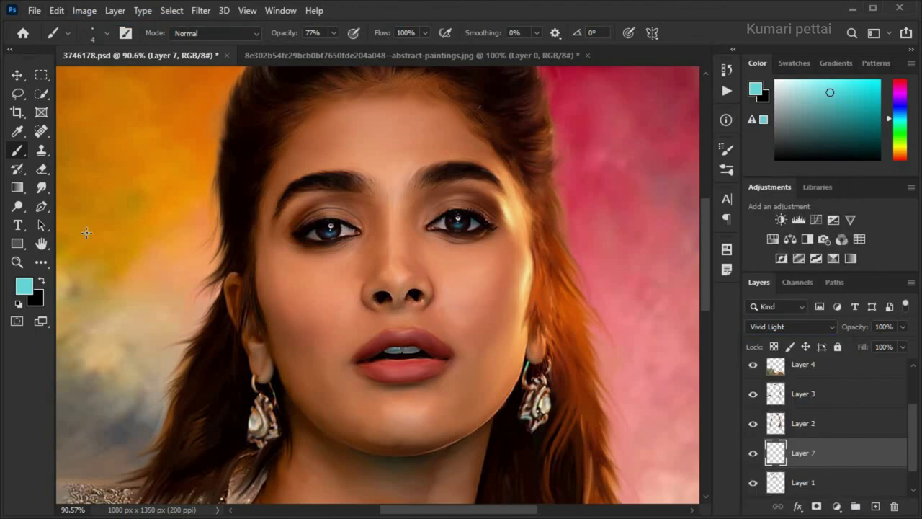